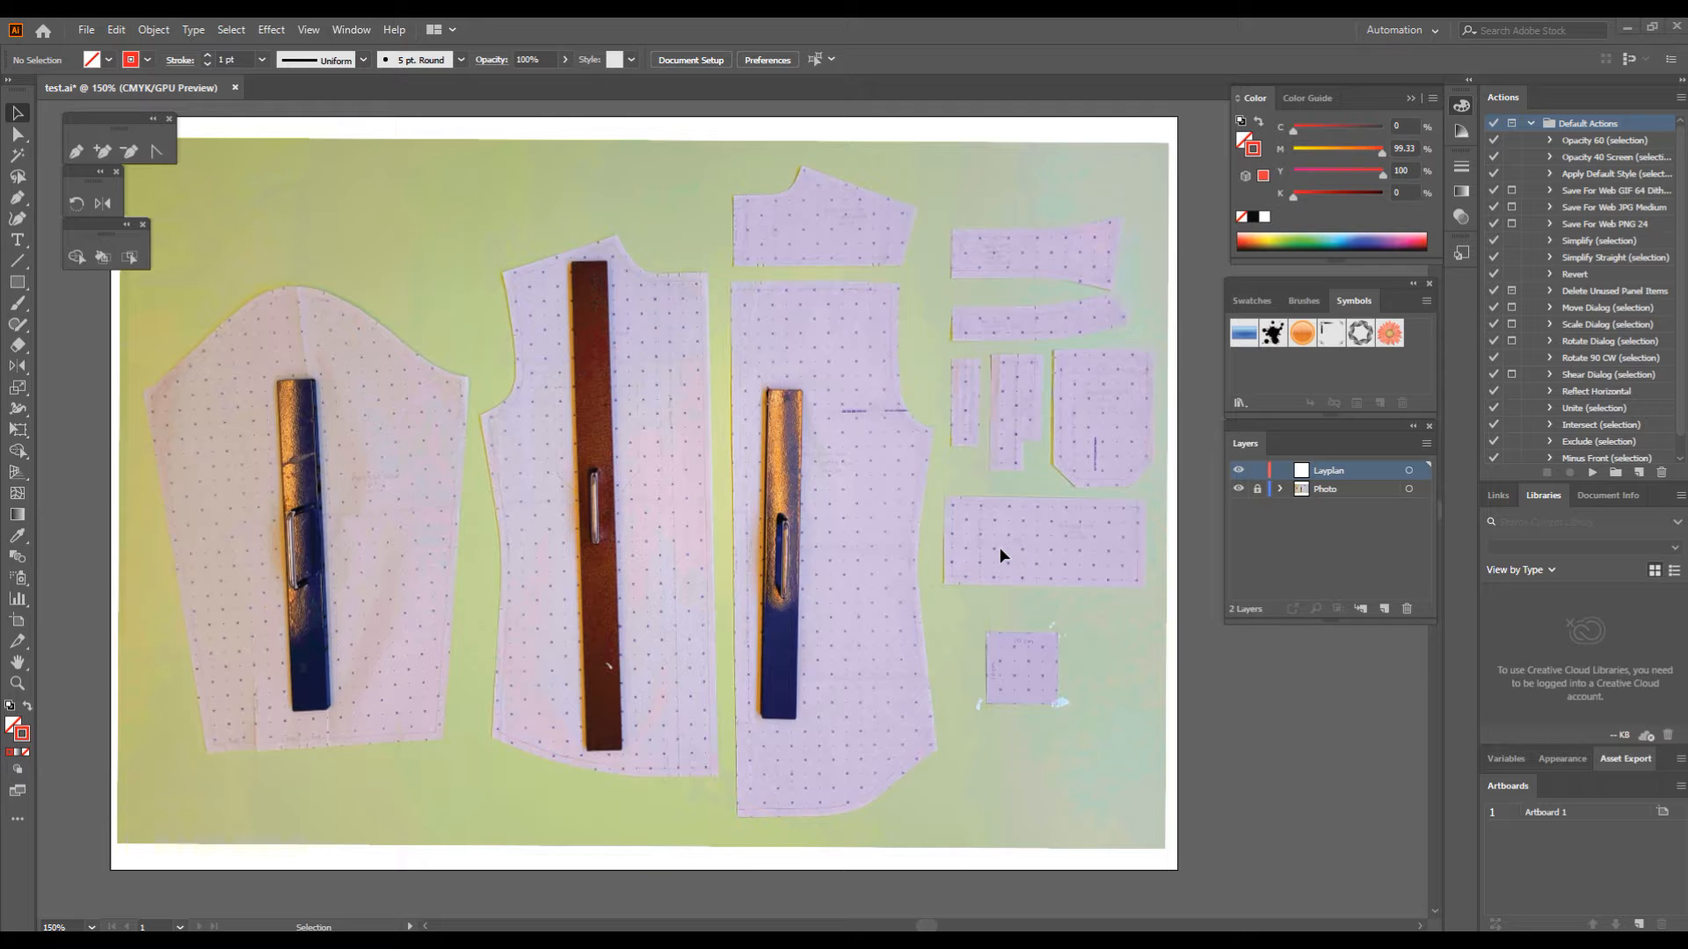
# - Draw a rectangle about 0.79 by 2.44 cm over the narrow rectangular pattern piece just beside the shirt back
pyautogui.moveTo(16, 282); pyautogui.dragTo(64, 297)
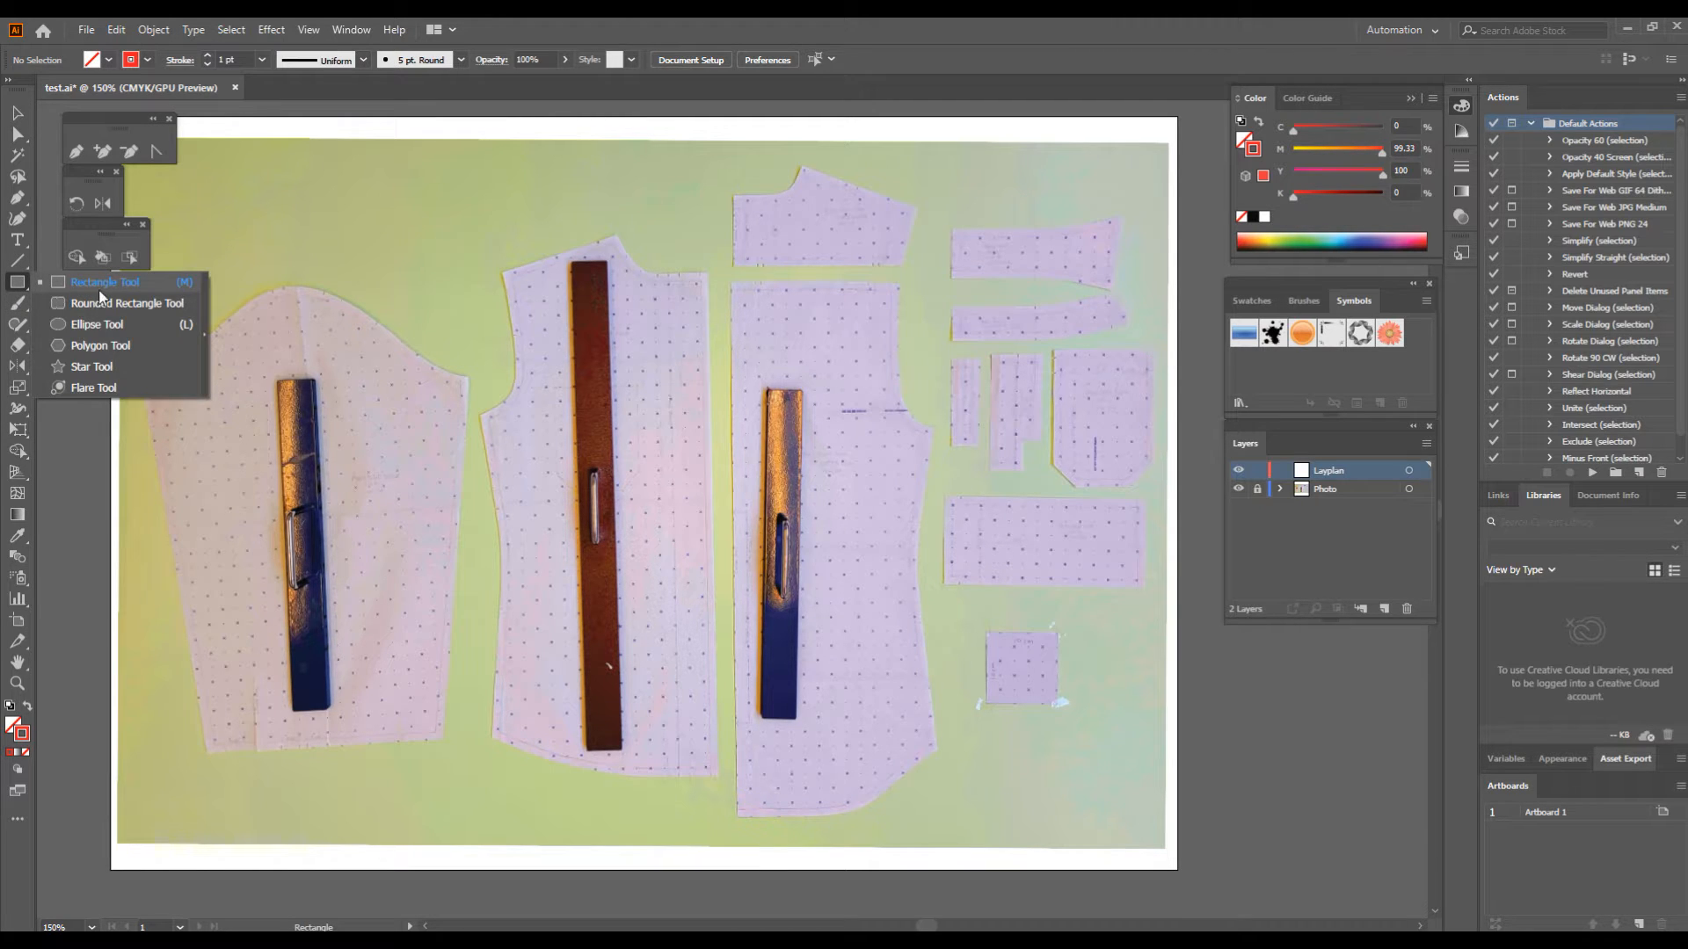
pyautogui.moveTo(100, 291); pyautogui.dragTo(98, 288)
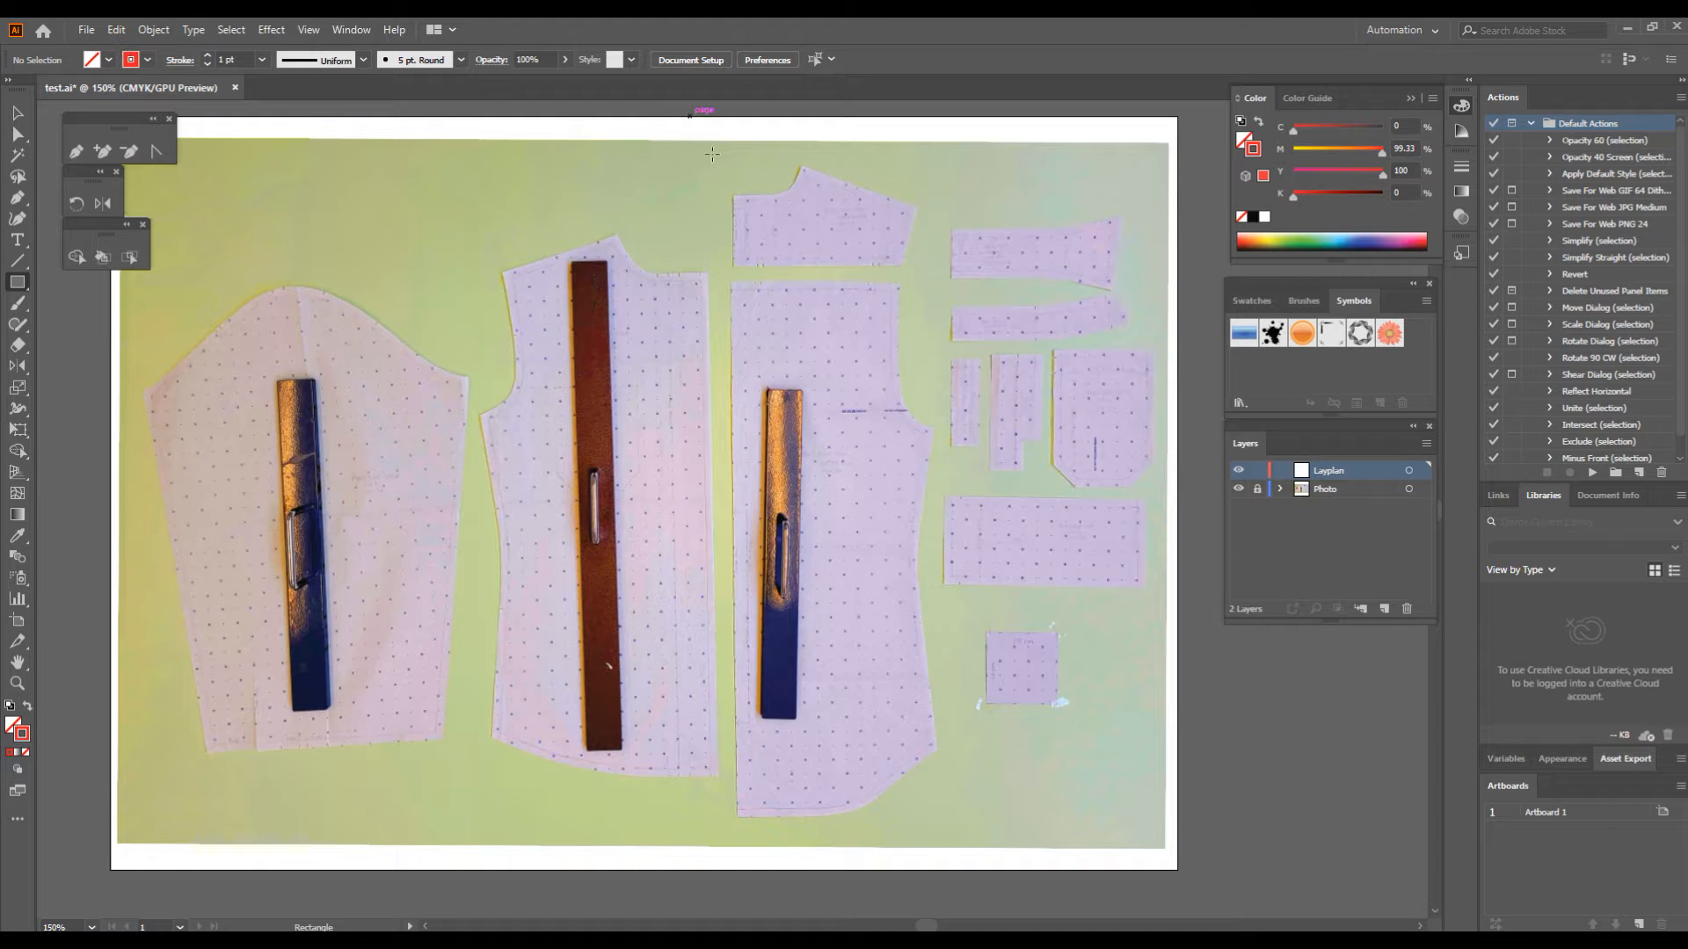
pyautogui.keyDown('ctrl'); pyautogui.click(988, 377); pyautogui.keyUp('ctrl')
pyautogui.keyDown('ctrl'); pyautogui.click(989, 377); pyautogui.keyUp('ctrl')
pyautogui.moveTo(511, 559); pyautogui.dragTo(1222, 385)
pyautogui.keyDown('ctrl'); pyautogui.click(1123, 456); pyautogui.keyUp('ctrl')
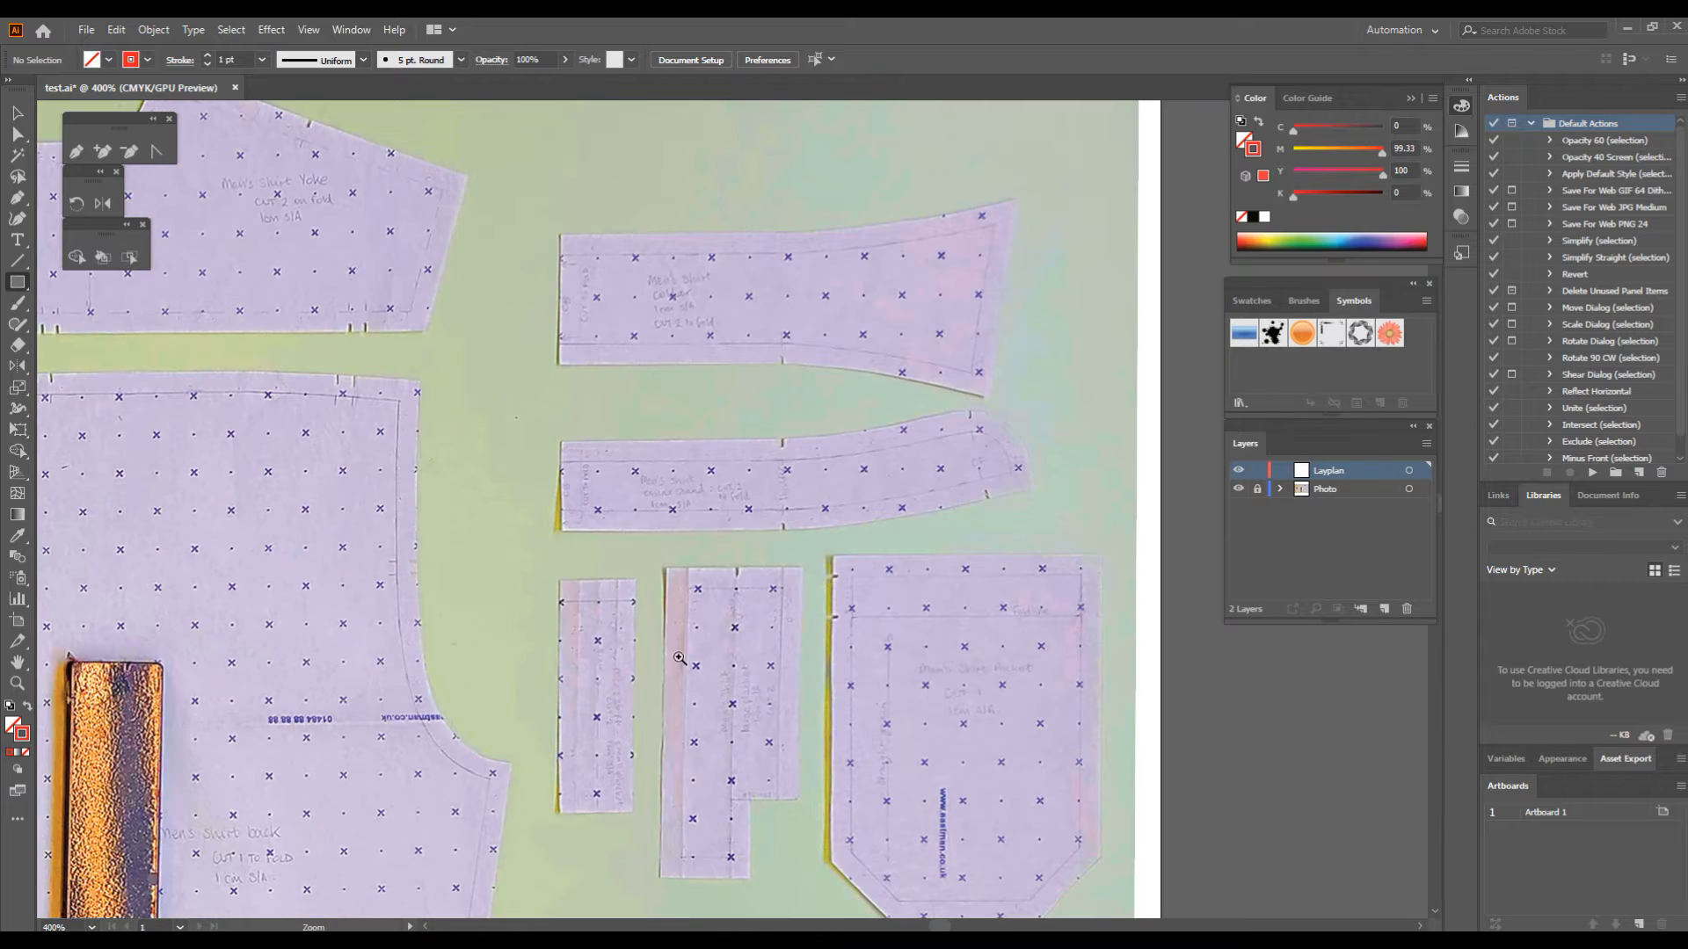
pyautogui.keyDown('ctrl'); pyautogui.click(646, 662); pyautogui.keyUp('ctrl')
pyautogui.keyDown('ctrl'); pyautogui.click(726, 547); pyautogui.keyUp('ctrl')
pyautogui.moveTo(761, 513); pyautogui.dragTo(795, 478)
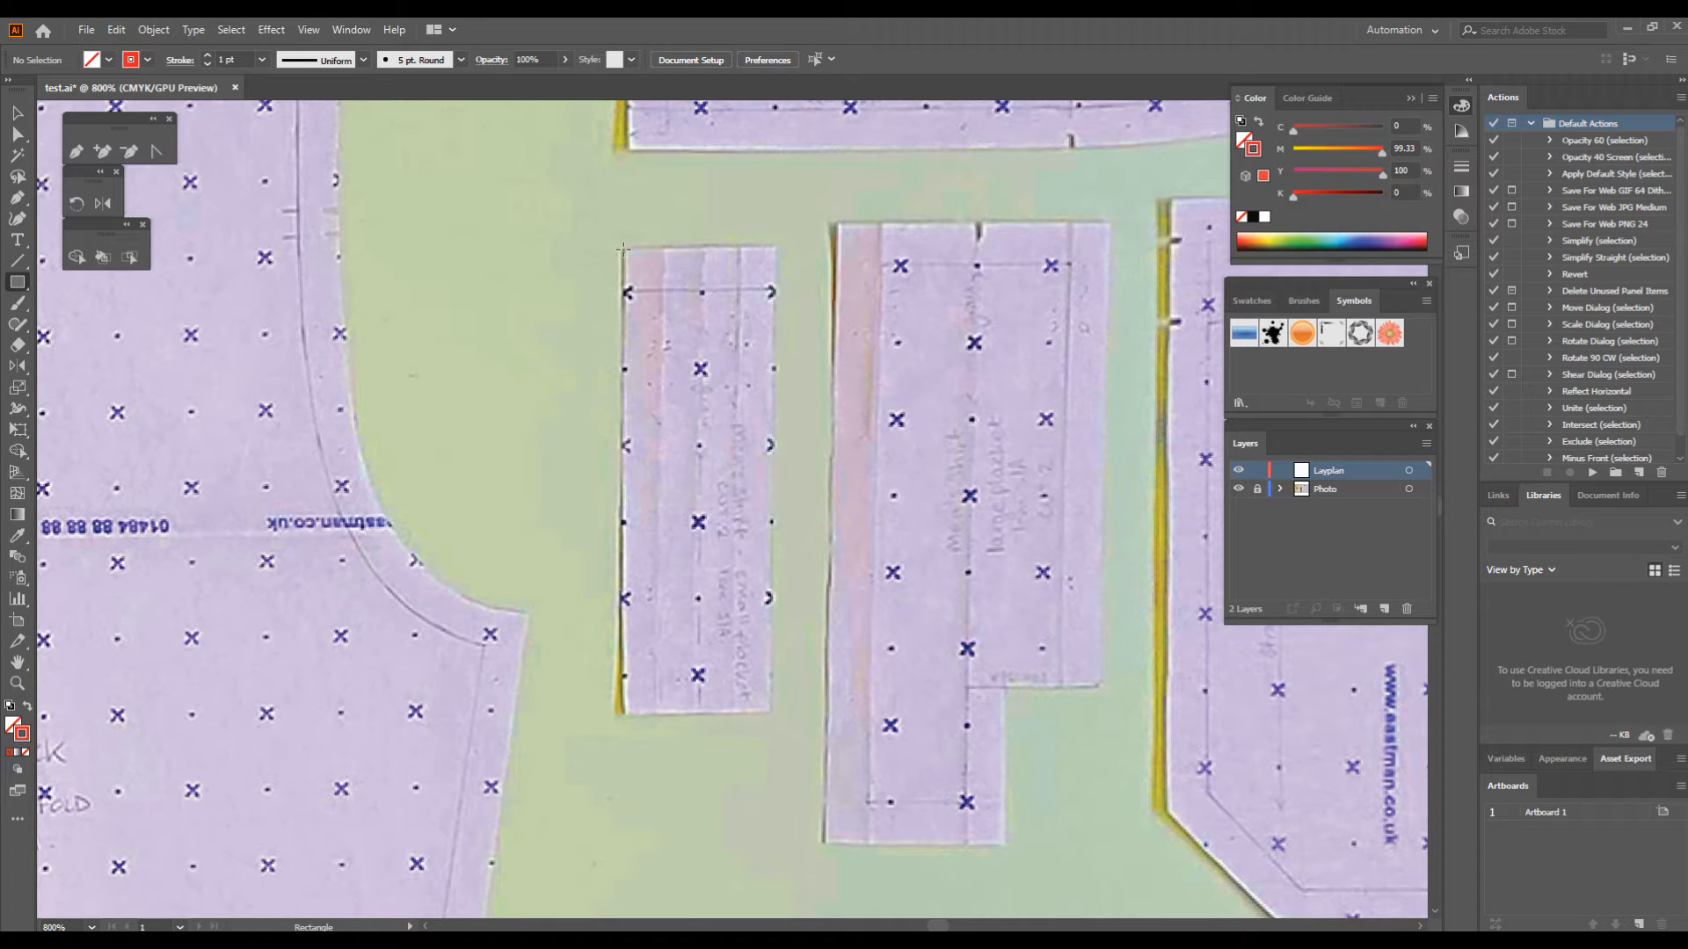
pyautogui.moveTo(622, 250); pyautogui.dragTo(775, 718)
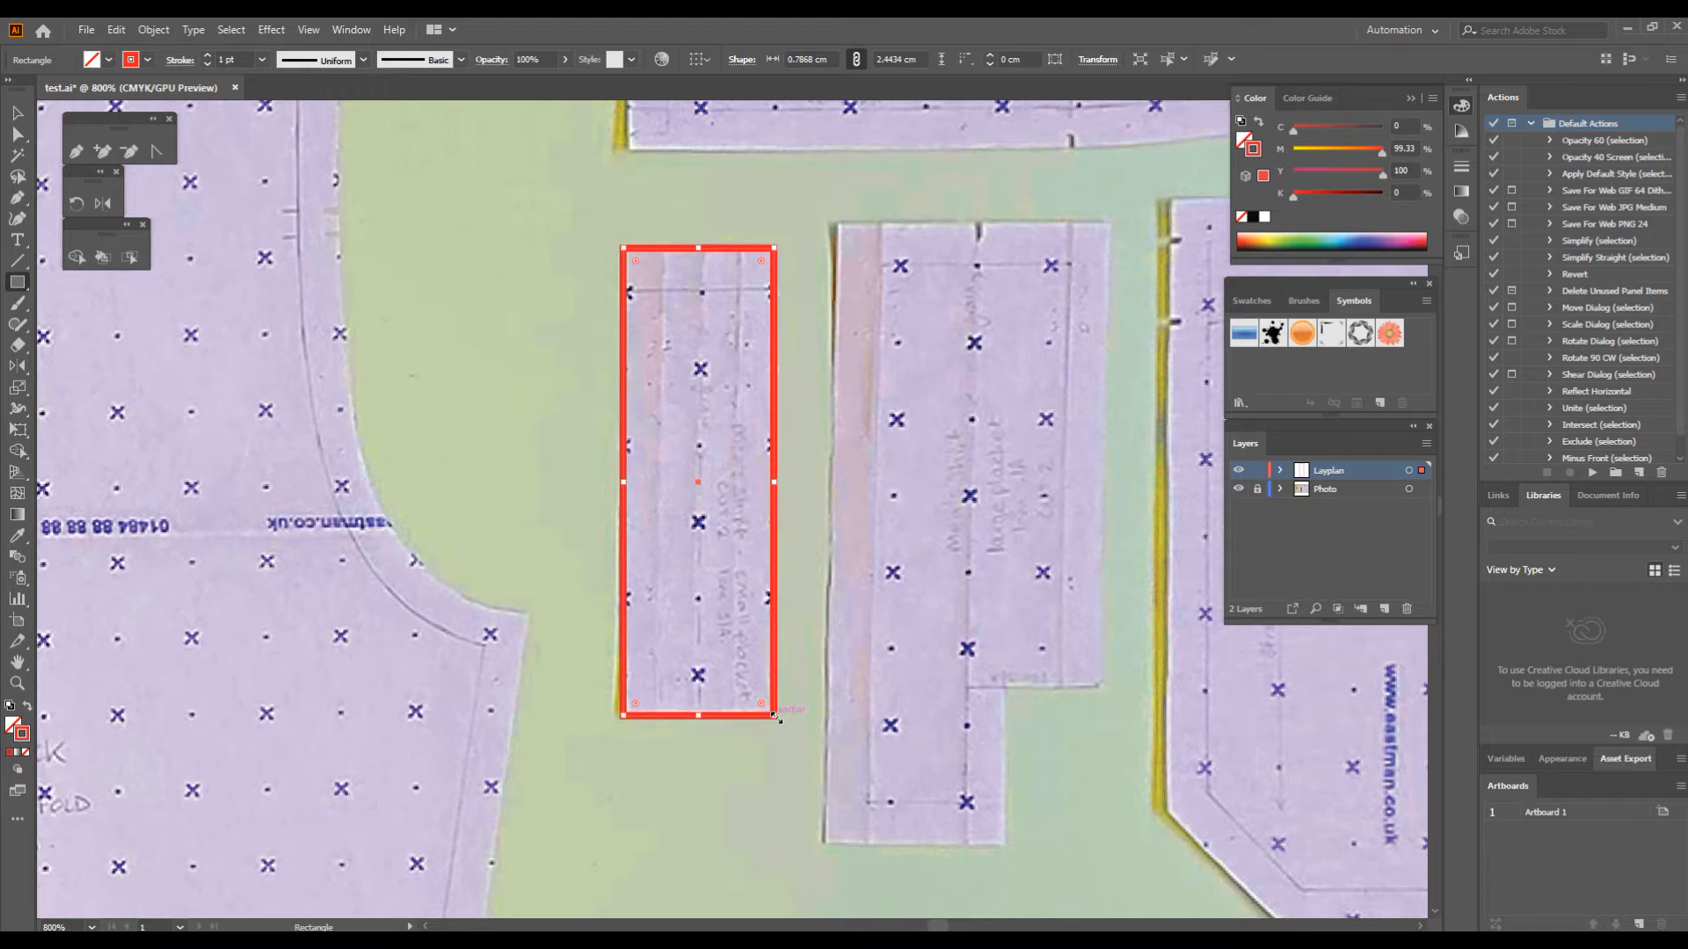
# - Trace the men's shirt yoke's neckline with the Pen tool from centre back, curving up to a corner point at the neck-shoulder tip
pyautogui.keyDown('ctrl'); pyautogui.keyDown('alt'); pyautogui.click(552, 523); pyautogui.keyUp('alt'); pyautogui.keyUp('ctrl')
pyautogui.keyDown('ctrl'); pyautogui.keyDown('alt'); pyautogui.click(552, 523); pyautogui.keyUp('alt'); pyautogui.keyUp('ctrl')
pyautogui.keyDown('ctrl'); pyautogui.keyDown('alt'); pyautogui.click(552, 523); pyautogui.keyUp('alt'); pyautogui.keyUp('ctrl')
pyautogui.keyDown('ctrl'); pyautogui.keyDown('alt'); pyautogui.click(554, 523); pyautogui.keyUp('alt'); pyautogui.keyUp('ctrl')
pyautogui.moveTo(834, 536); pyautogui.dragTo(730, 674)
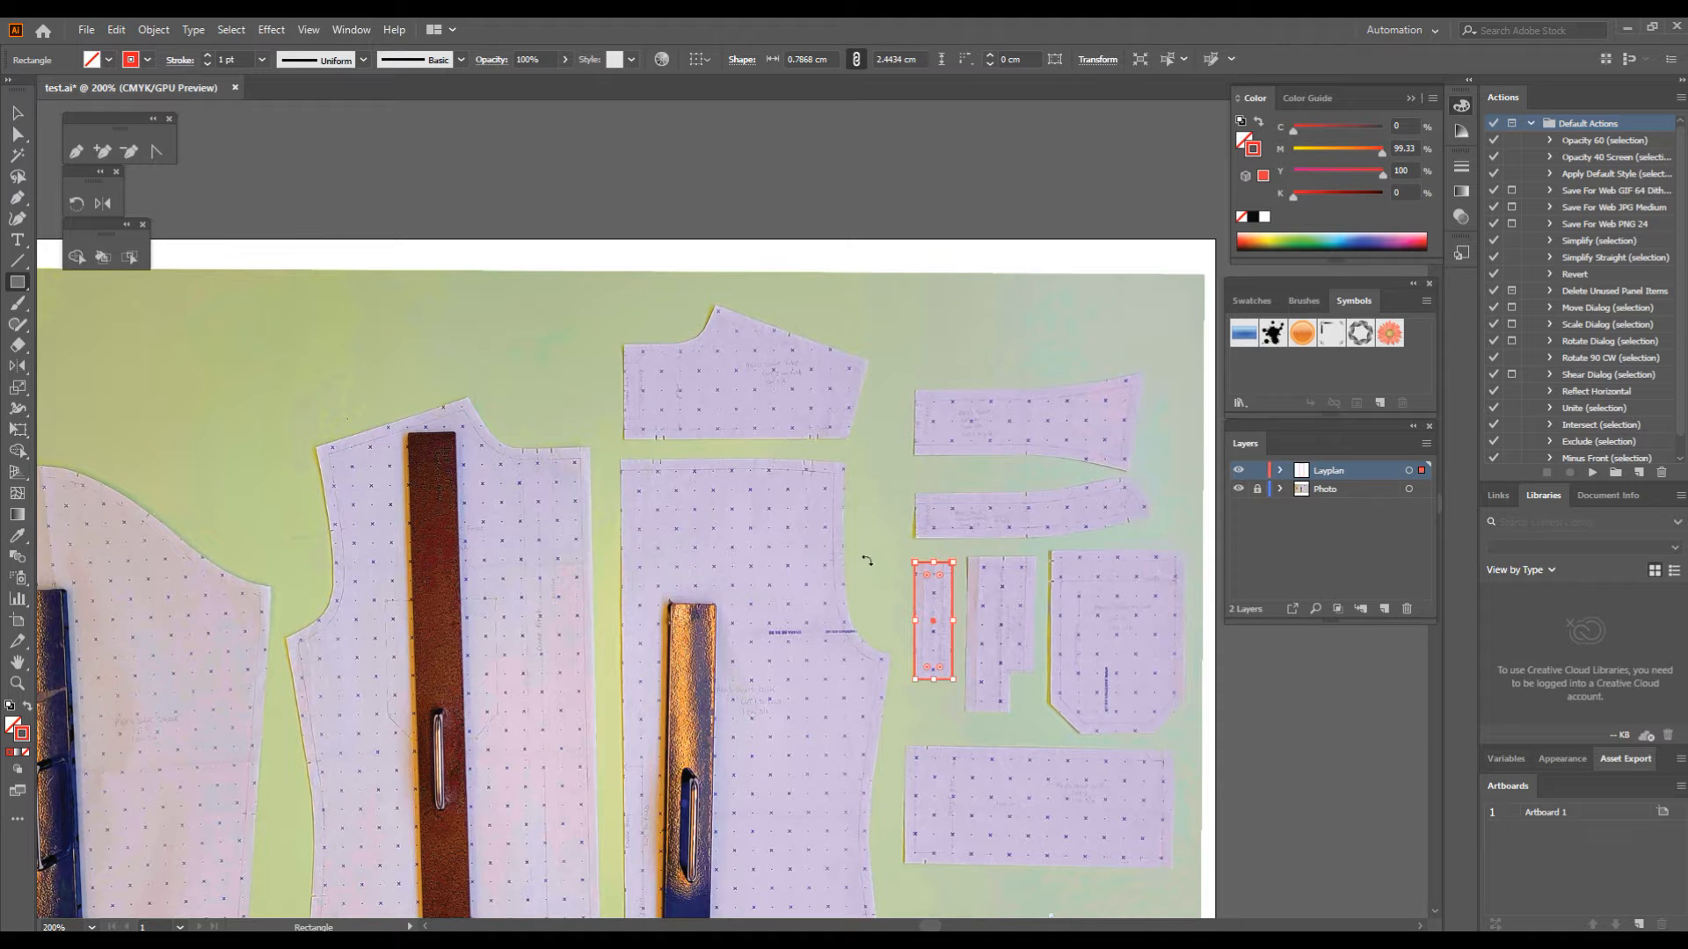
pyautogui.keyDown('ctrl'); pyautogui.click(766, 478); pyautogui.keyUp('ctrl')
pyautogui.keyDown('ctrl'); pyautogui.click(766, 478); pyautogui.keyUp('ctrl')
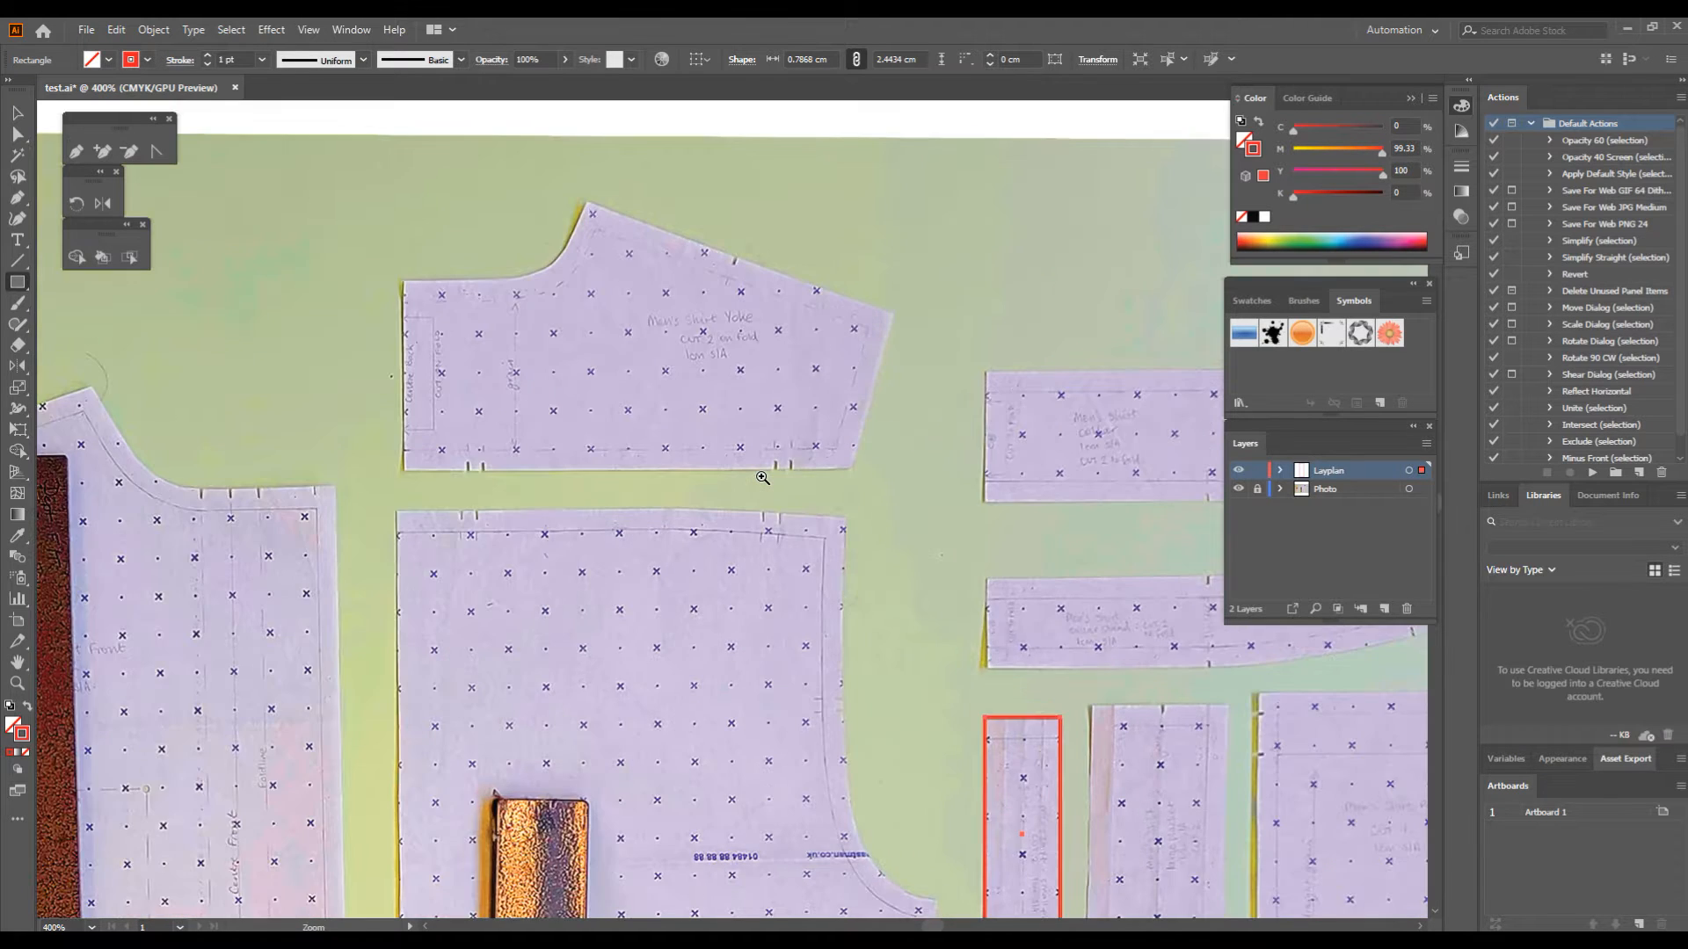
pyautogui.keyDown('ctrl'); pyautogui.click(766, 479); pyautogui.keyUp('ctrl')
pyautogui.moveTo(766, 480); pyautogui.dragTo(838, 564)
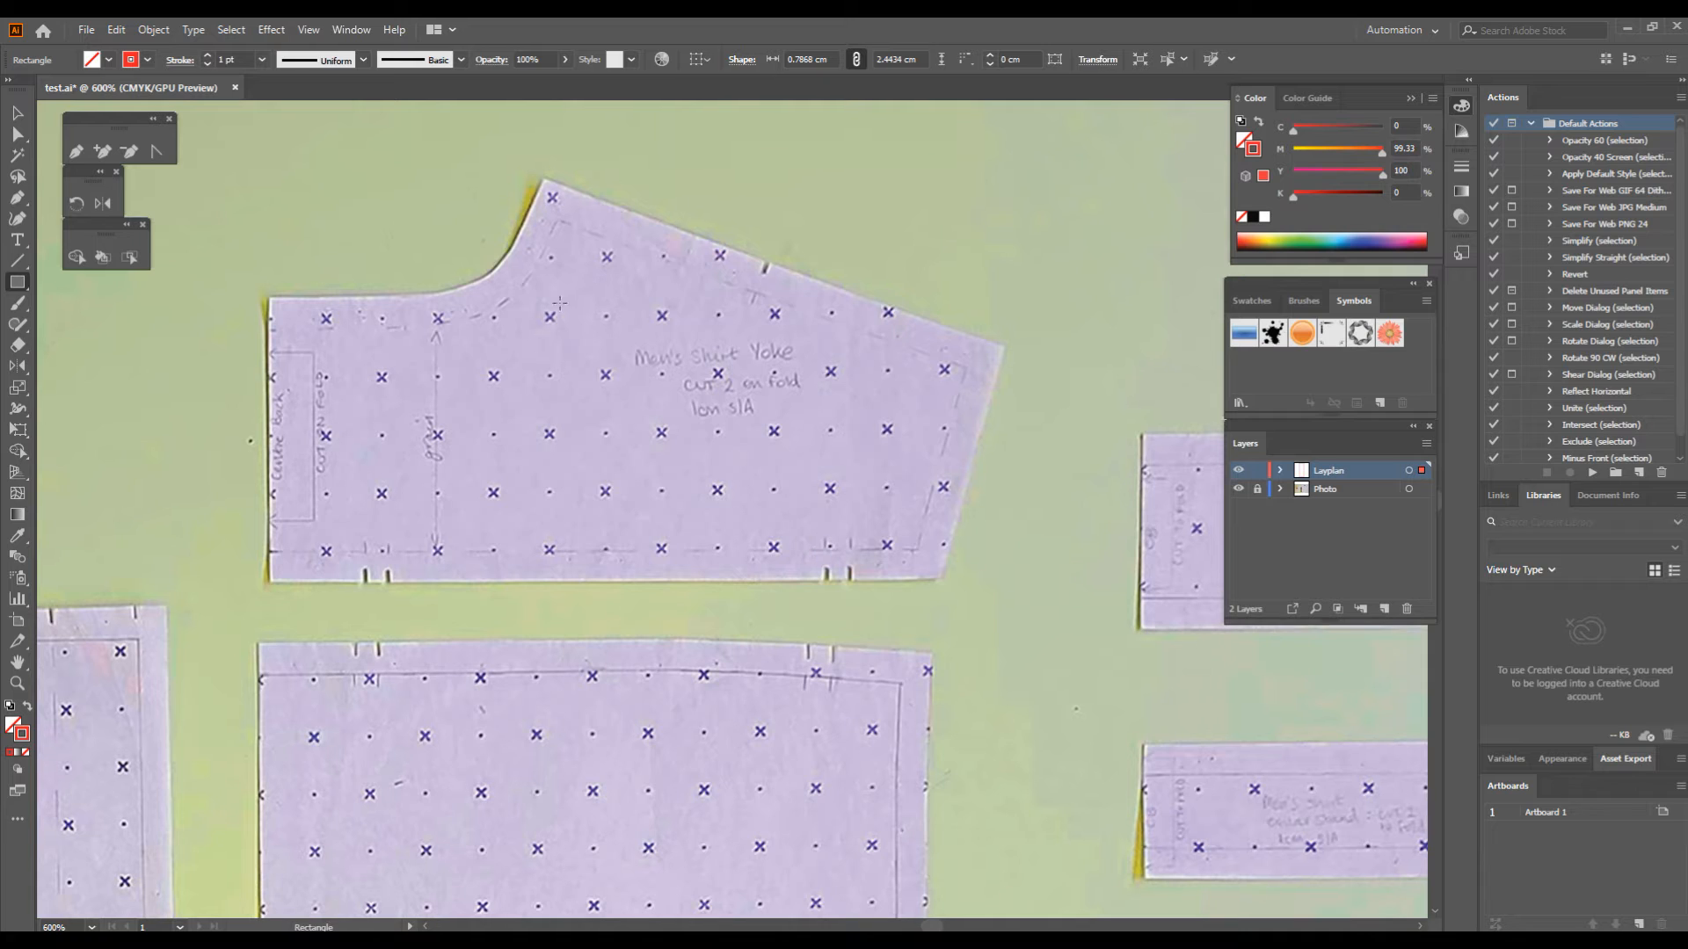
pyautogui.click(83, 153)
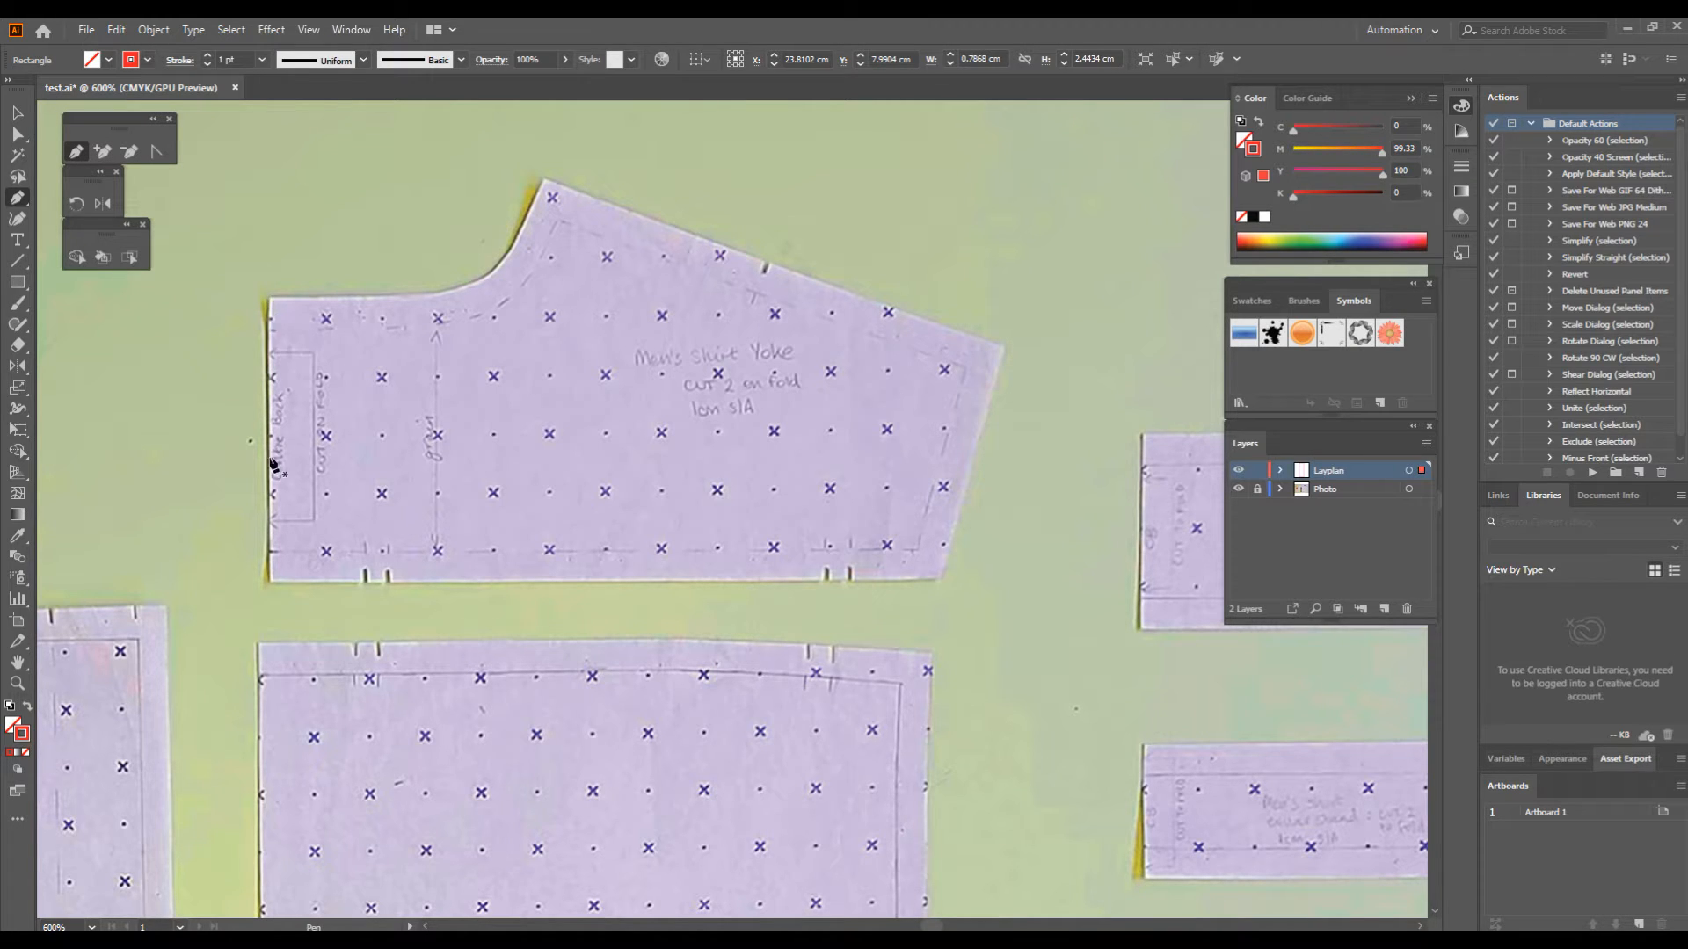
pyautogui.click(265, 297)
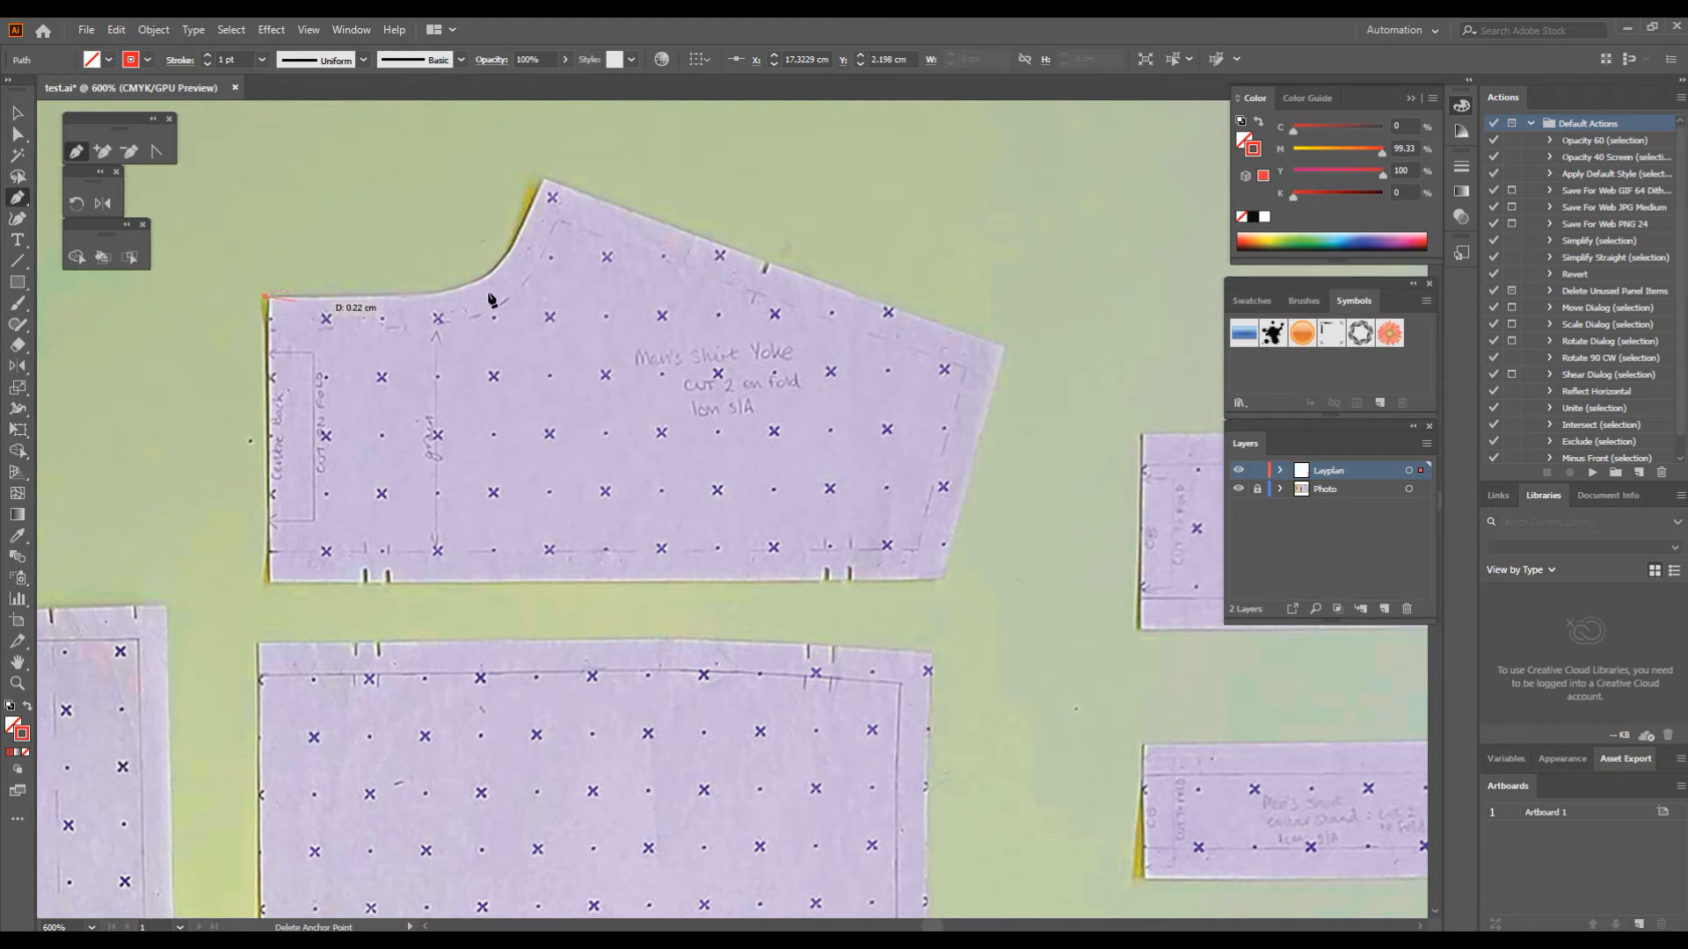
pyautogui.click(427, 294)
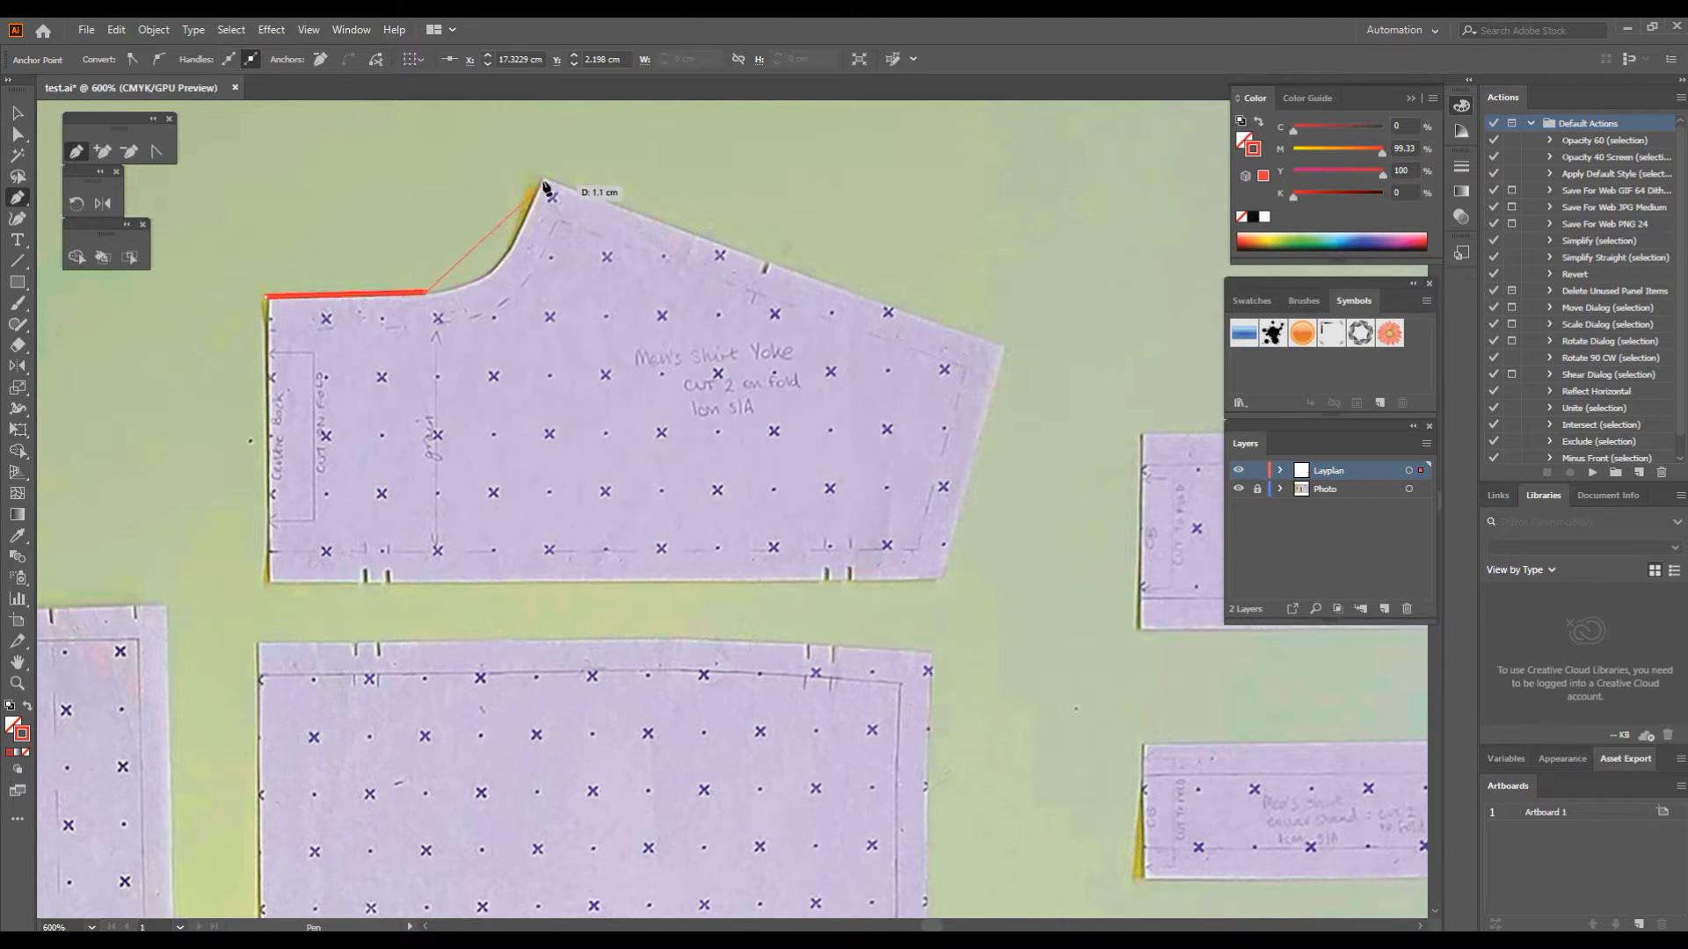
pyautogui.moveTo(544, 180); pyautogui.dragTo(584, 205)
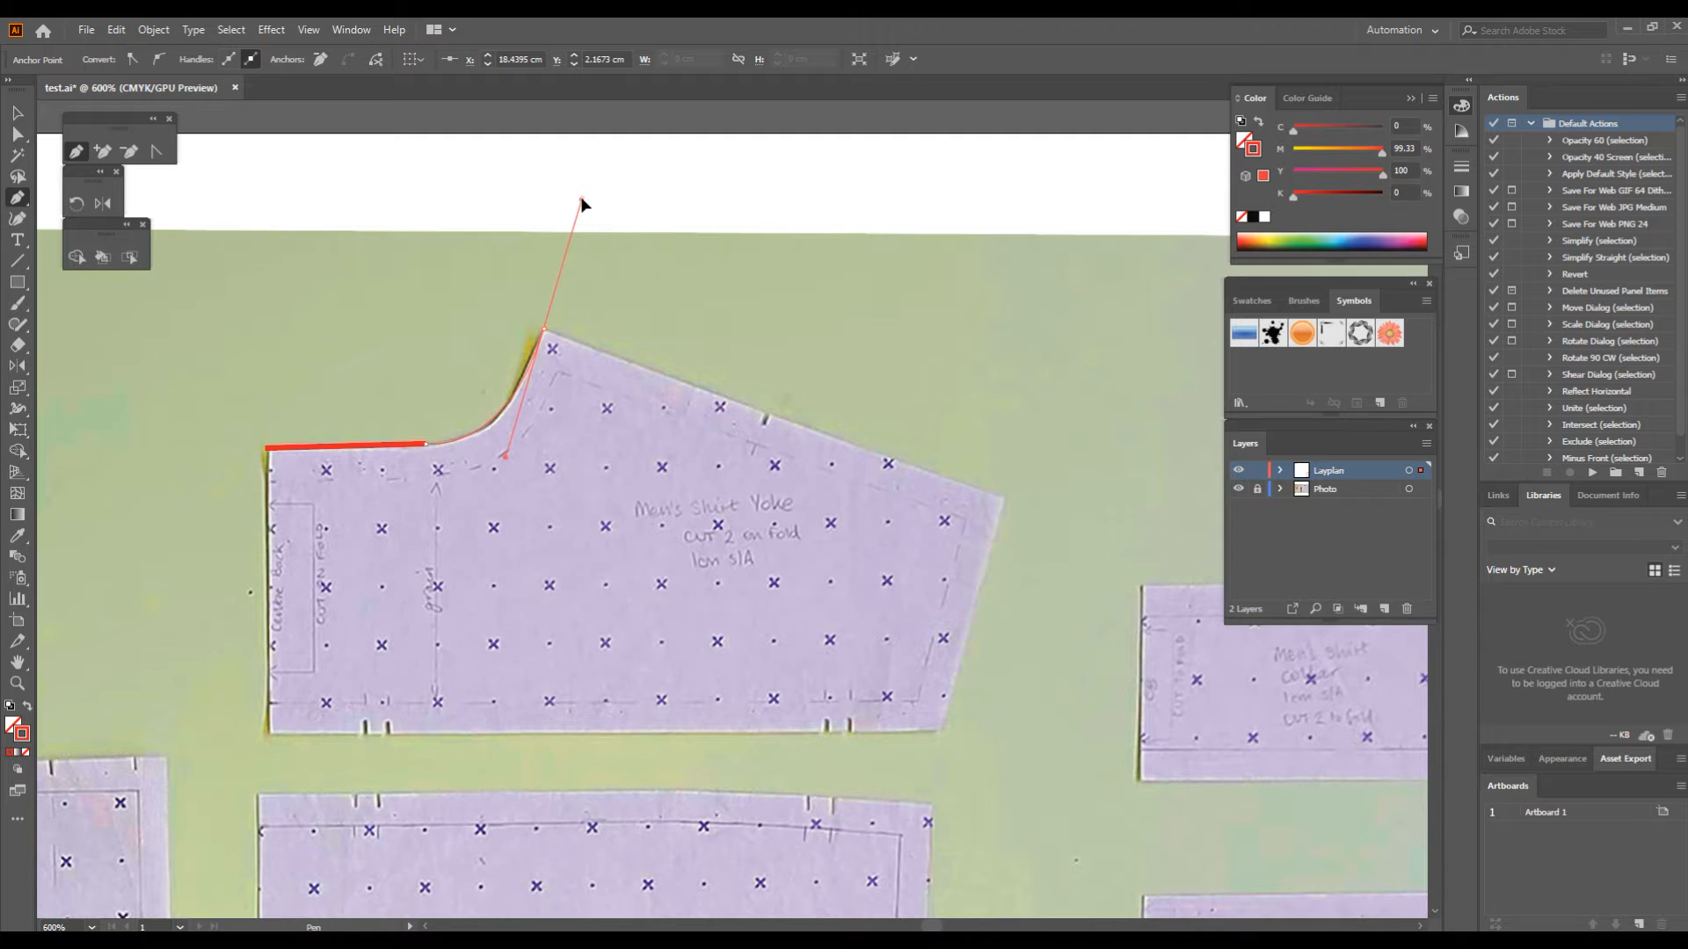
pyautogui.moveTo(581, 203); pyautogui.dragTo(582, 198)
pyautogui.click(543, 328)
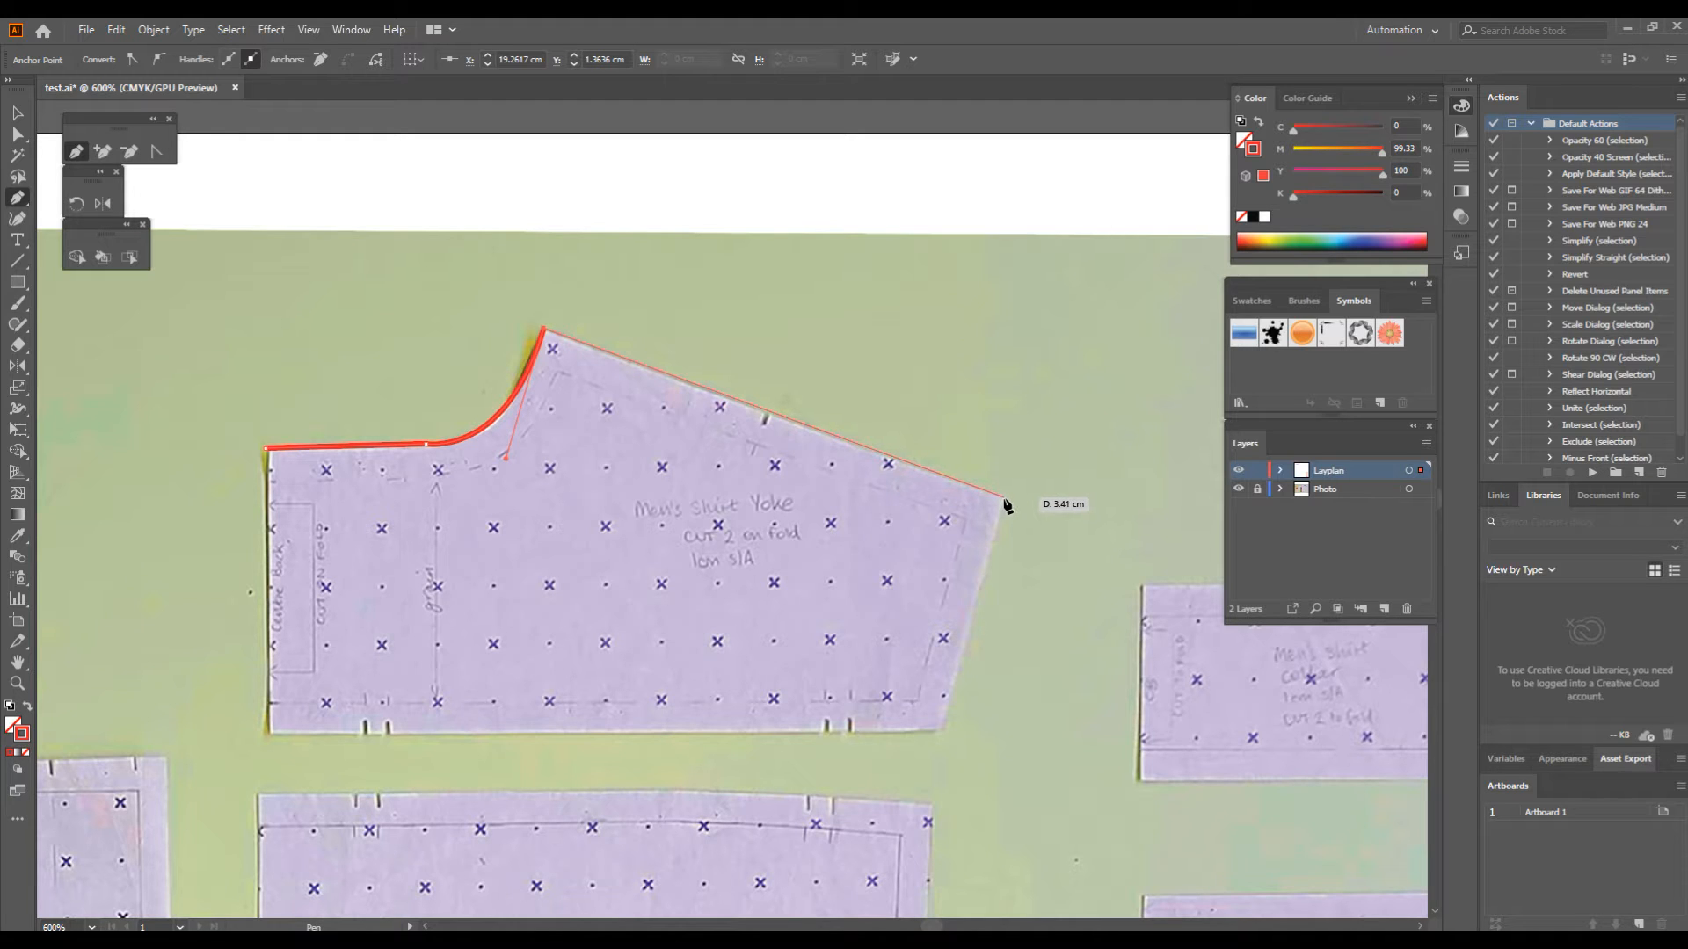
# - Complete the yoke outline with straight shoulder, armhole, lower and centre back edges, closing the path at its starting point
pyautogui.click(1005, 500)
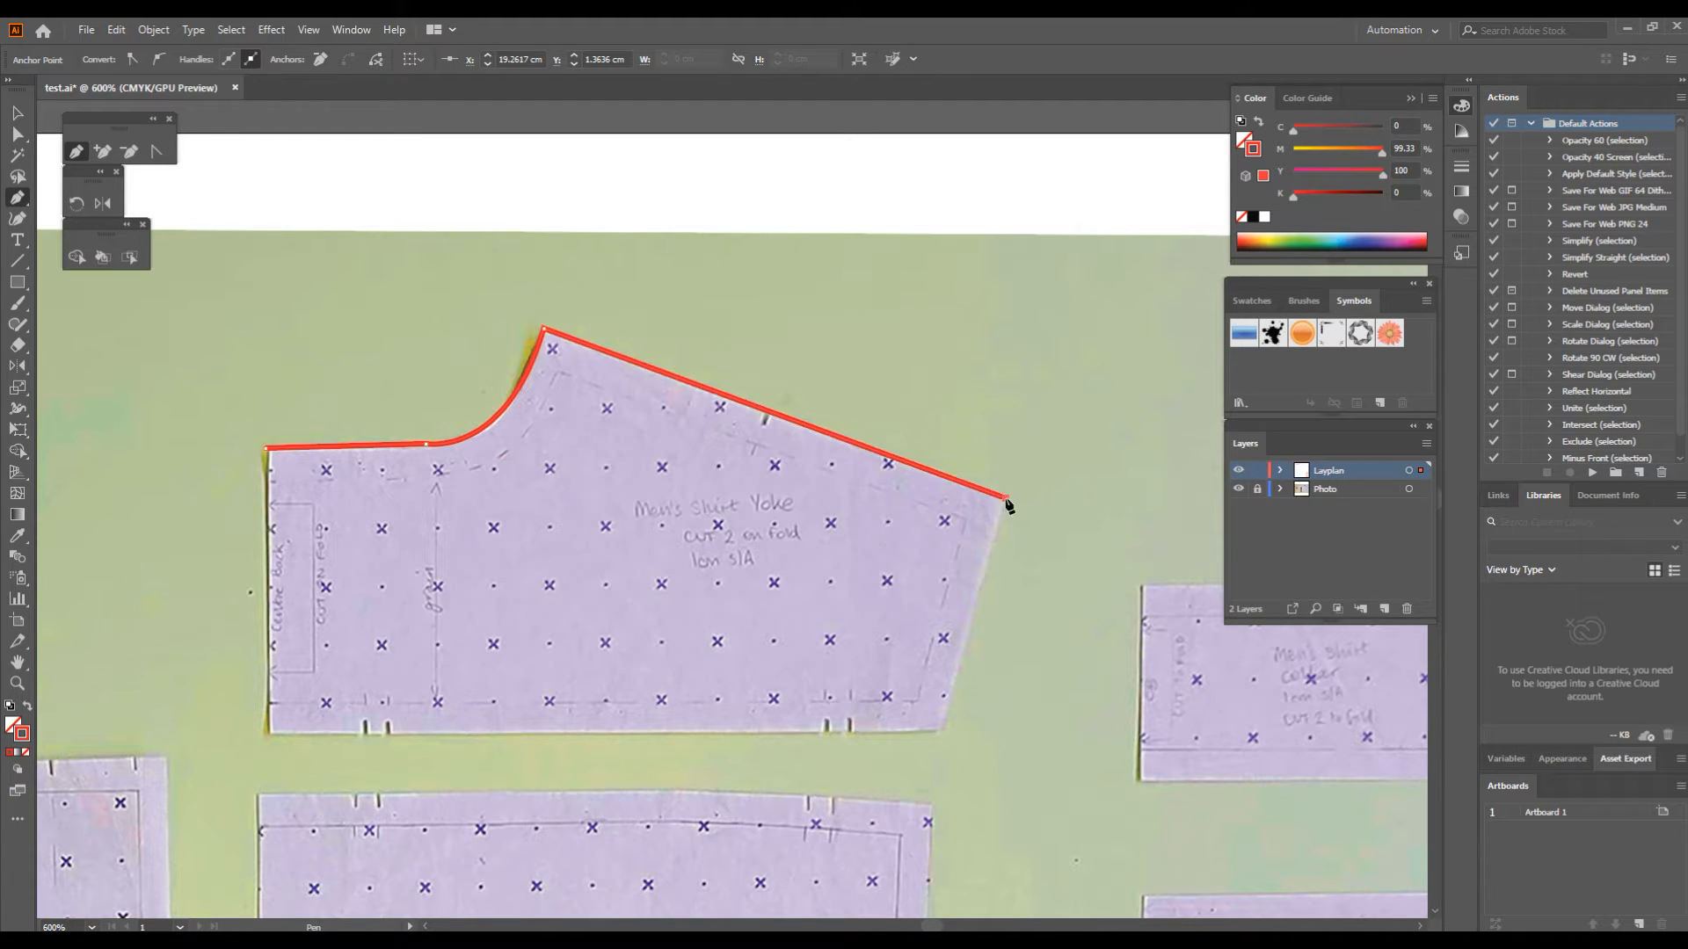
pyautogui.moveTo(944, 730); pyautogui.dragTo(927, 801)
pyautogui.click(944, 734)
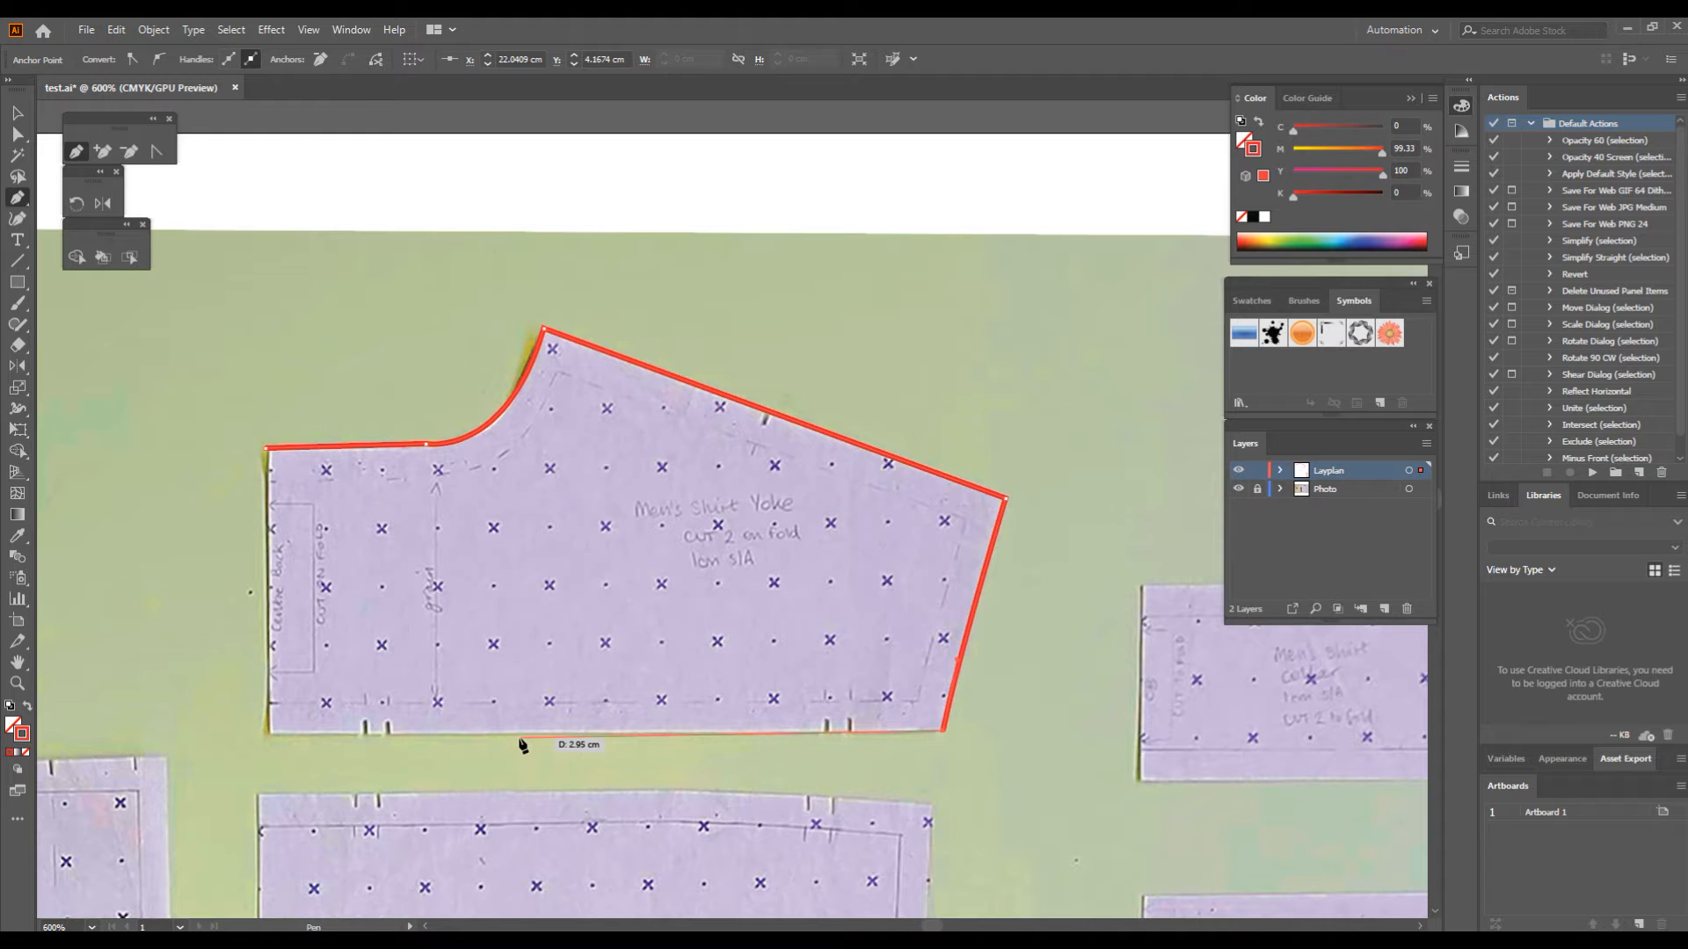
pyautogui.keyDown('ctrl'); pyautogui.click(878, 811); pyautogui.keyUp('ctrl')
pyautogui.moveTo(717, 662); pyautogui.dragTo(1063, 734)
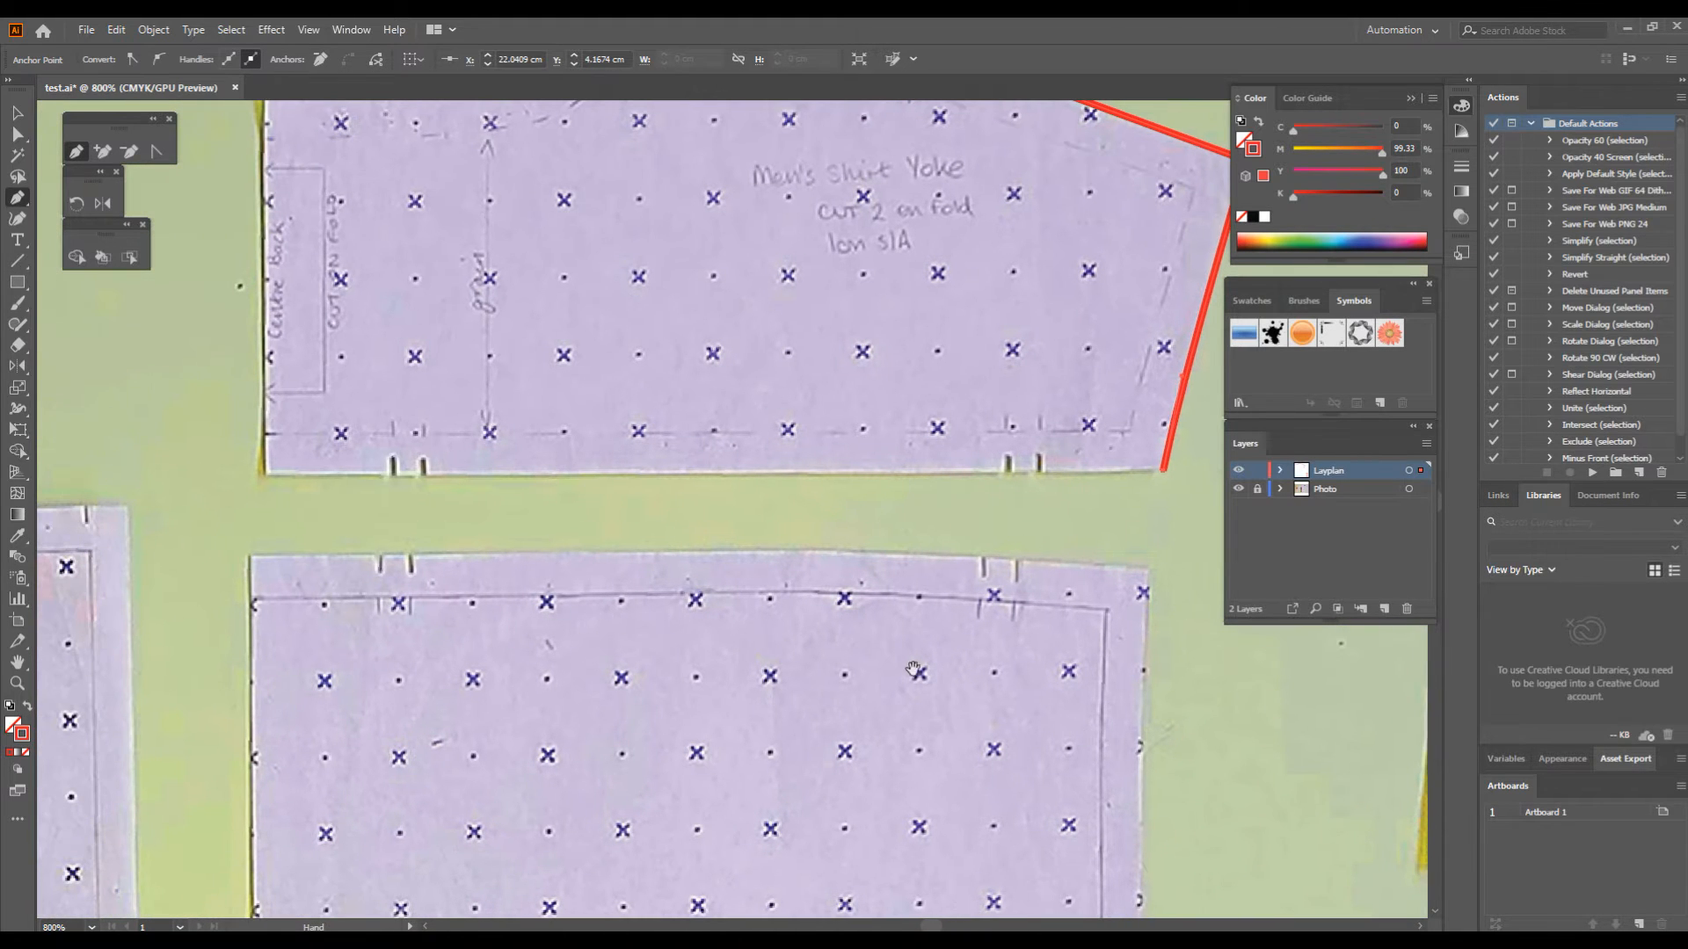
pyautogui.click(267, 475)
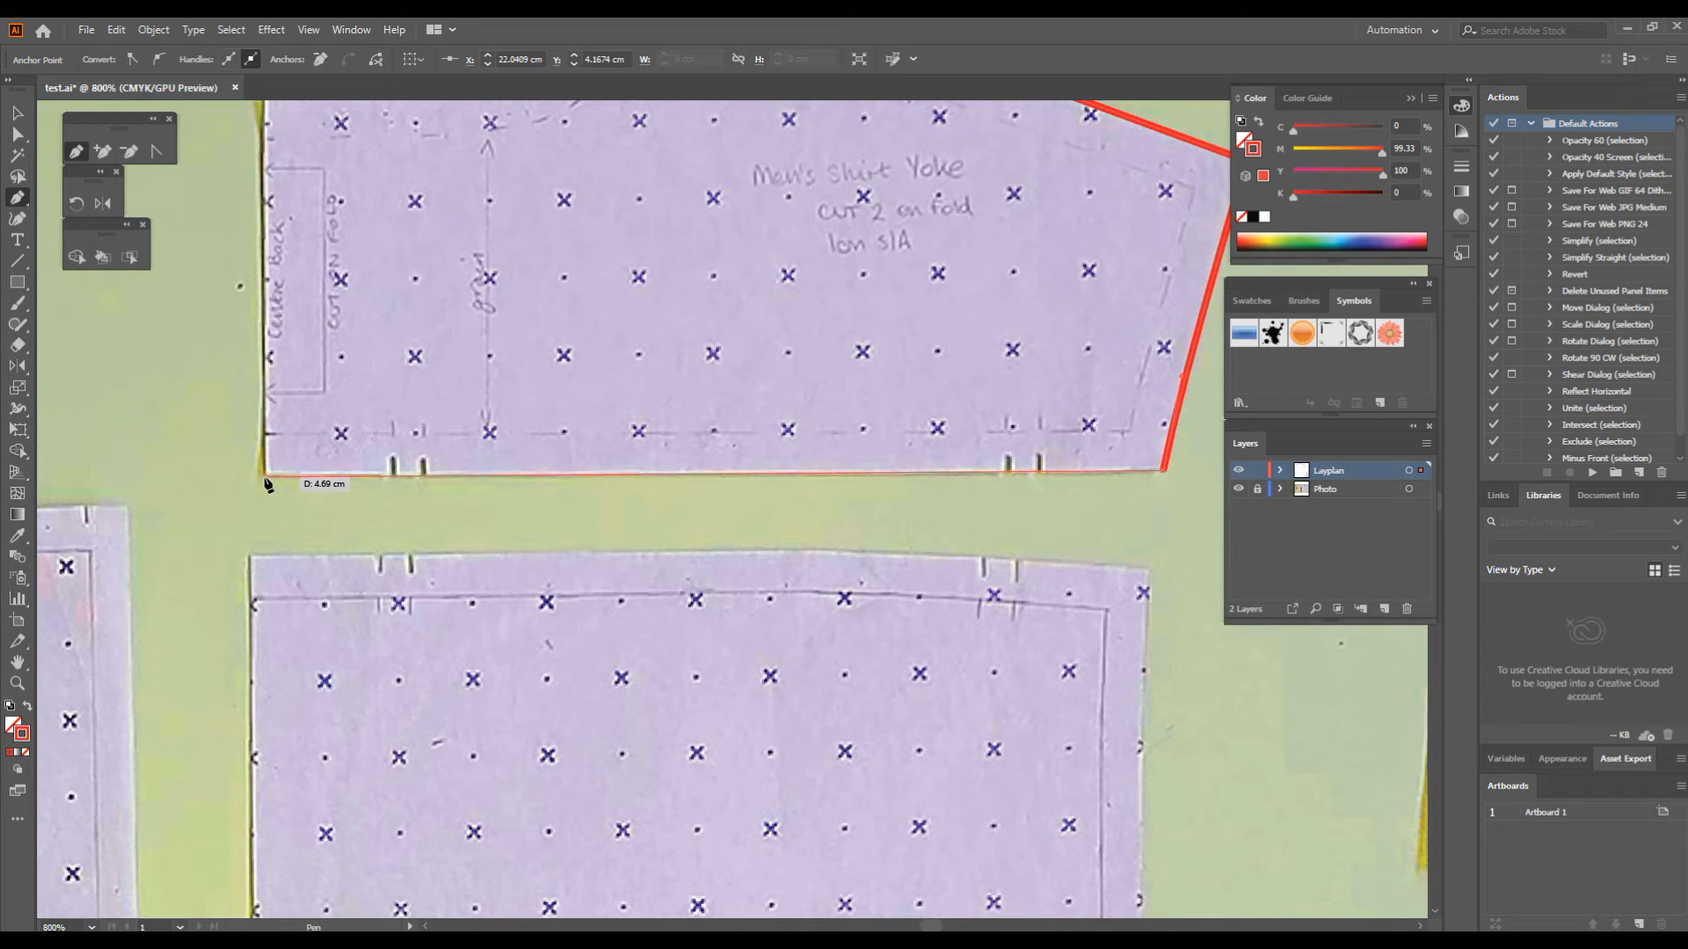
pyautogui.scroll(5, 267, 476)
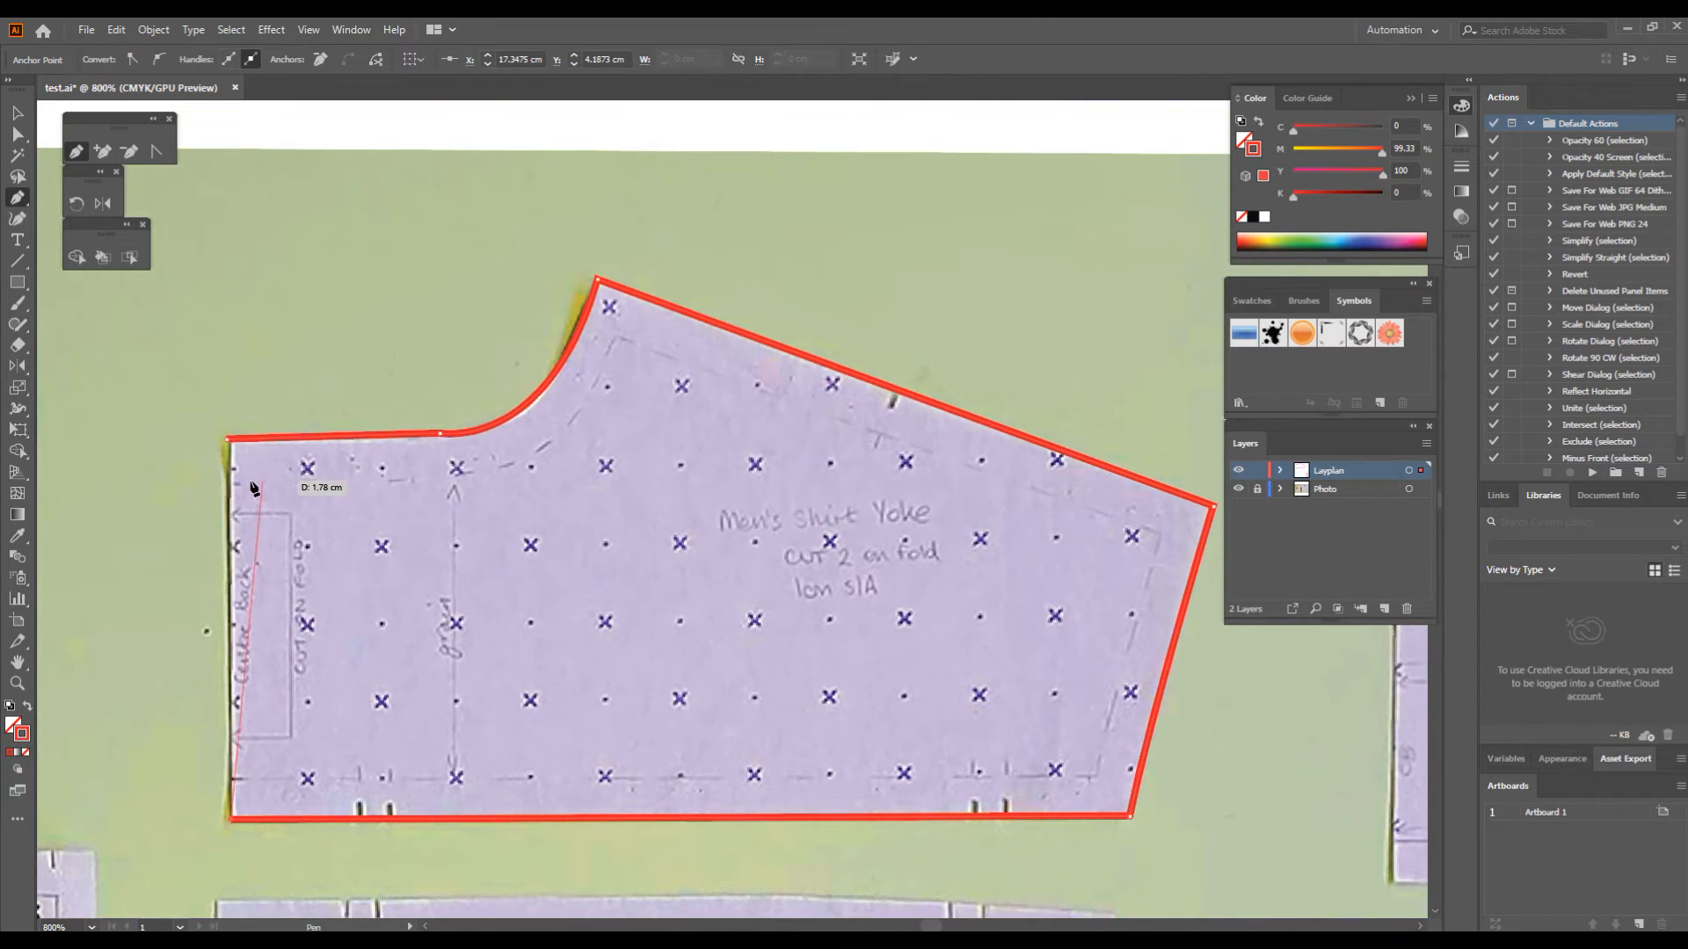
pyautogui.click(227, 439)
# - Move the yoke outline's centre back neck corner point onto the paper corner, at about X 17.35 cm, Y 2.20 cm
pyautogui.keyDown('ctrl'); pyautogui.click(280, 475); pyautogui.keyUp('ctrl')
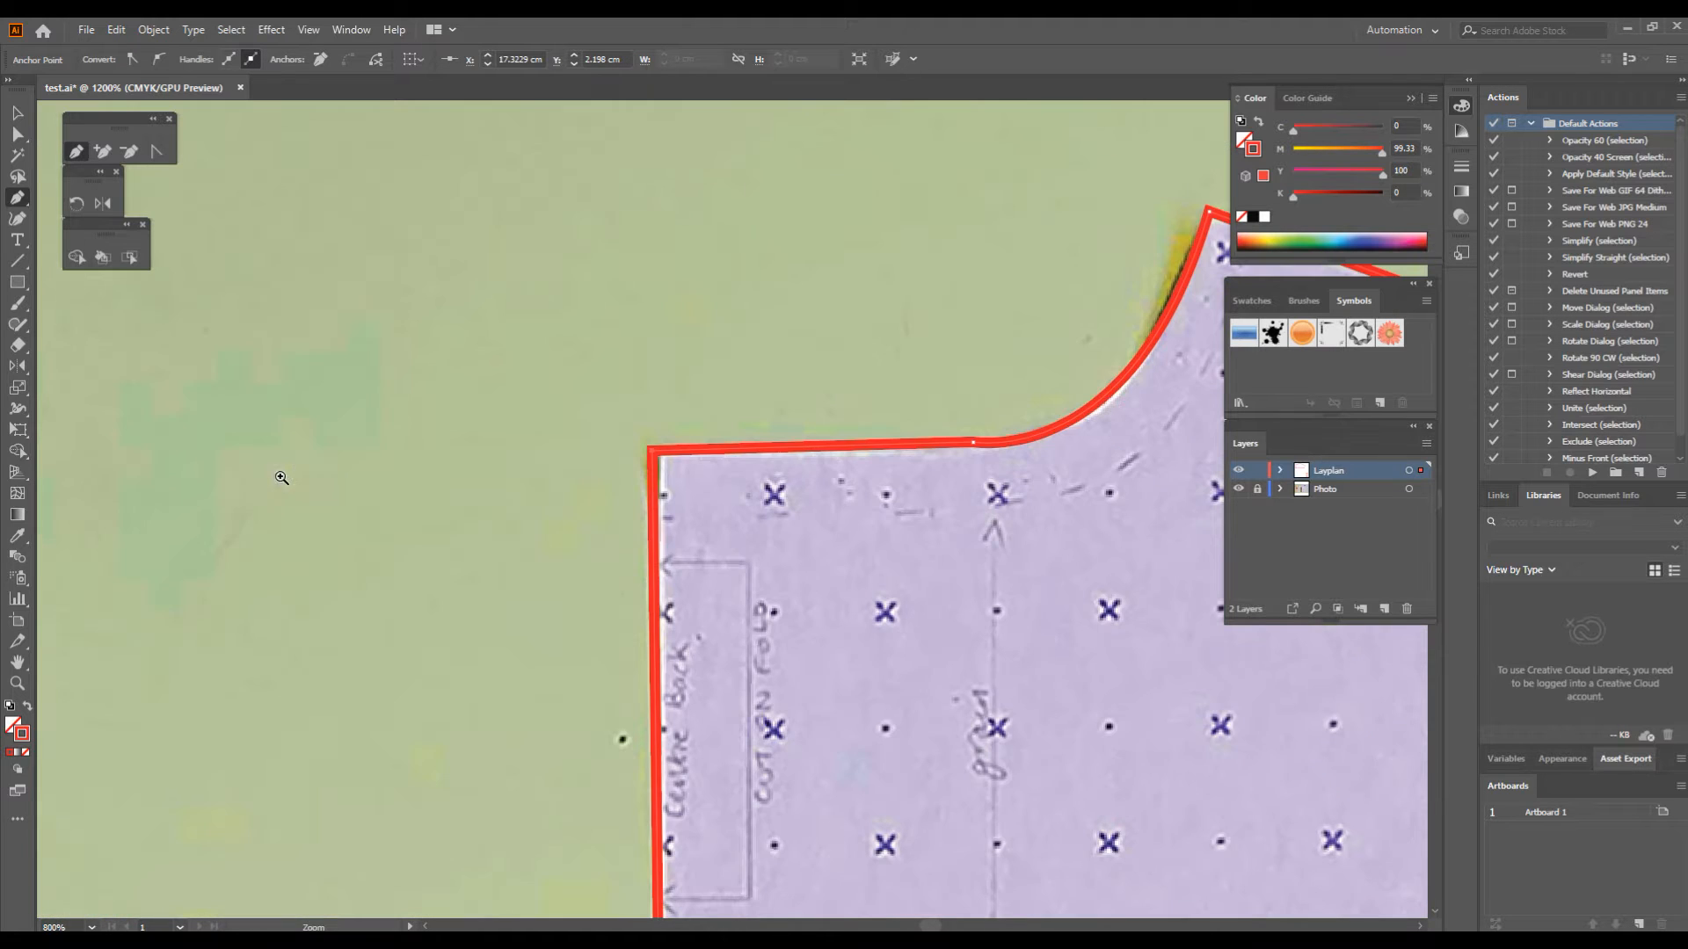
pyautogui.moveTo(686, 512); pyautogui.dragTo(496, 438)
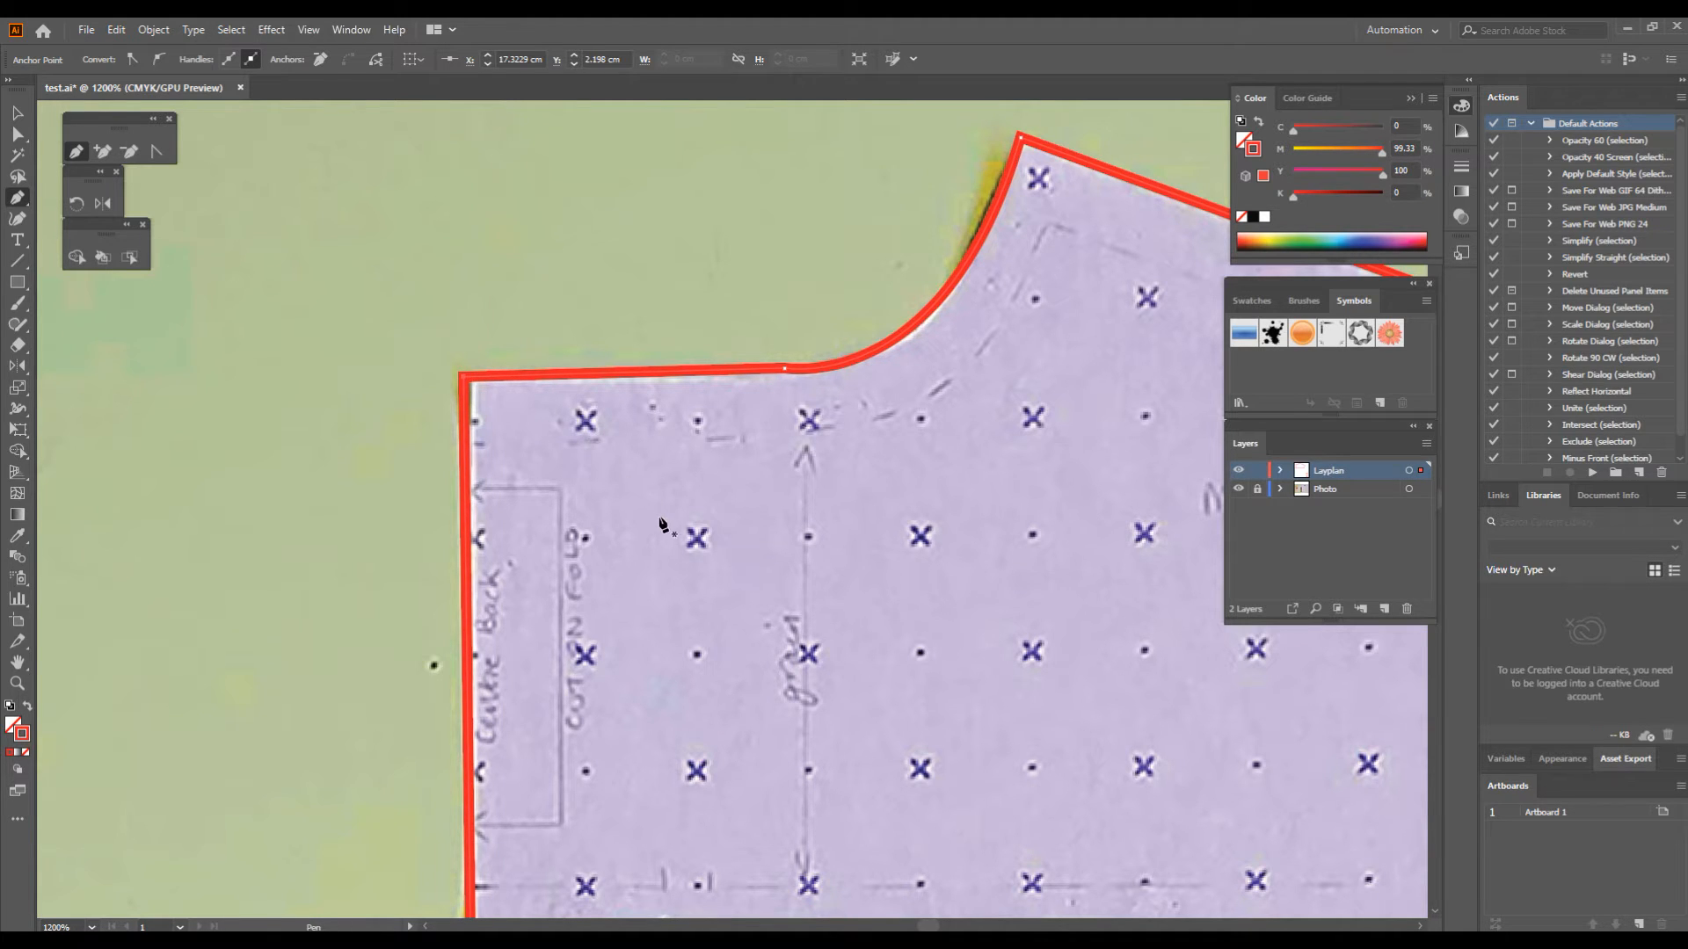
pyautogui.moveTo(759, 535); pyautogui.dragTo(661, 516)
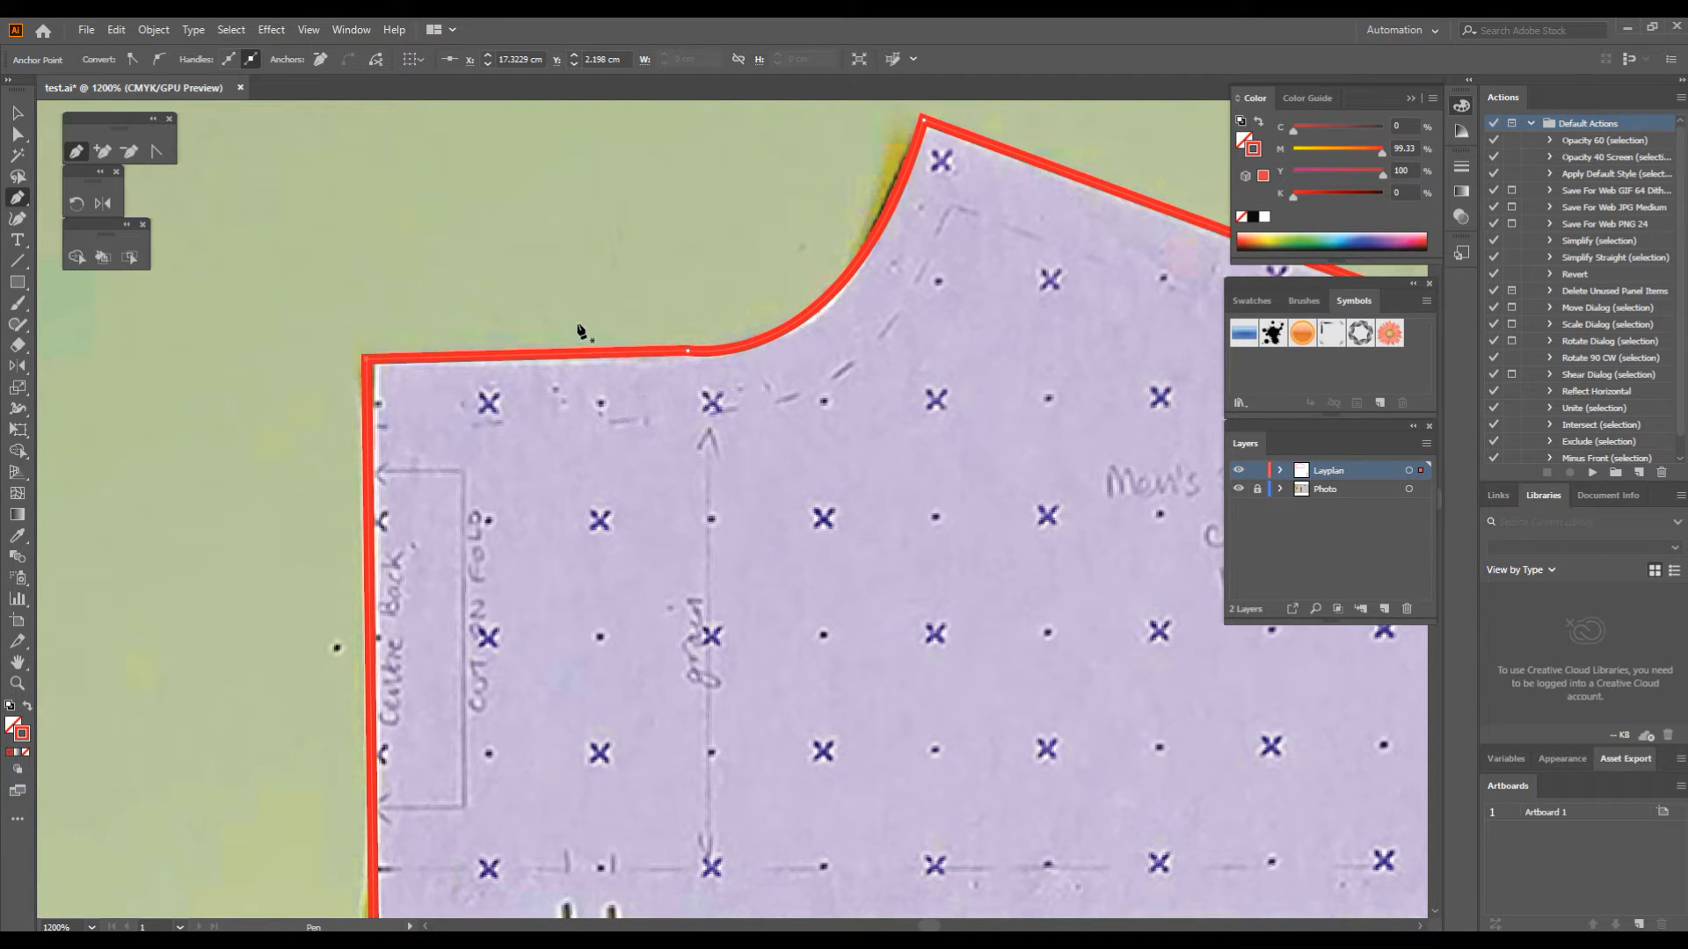
pyautogui.click(23, 133)
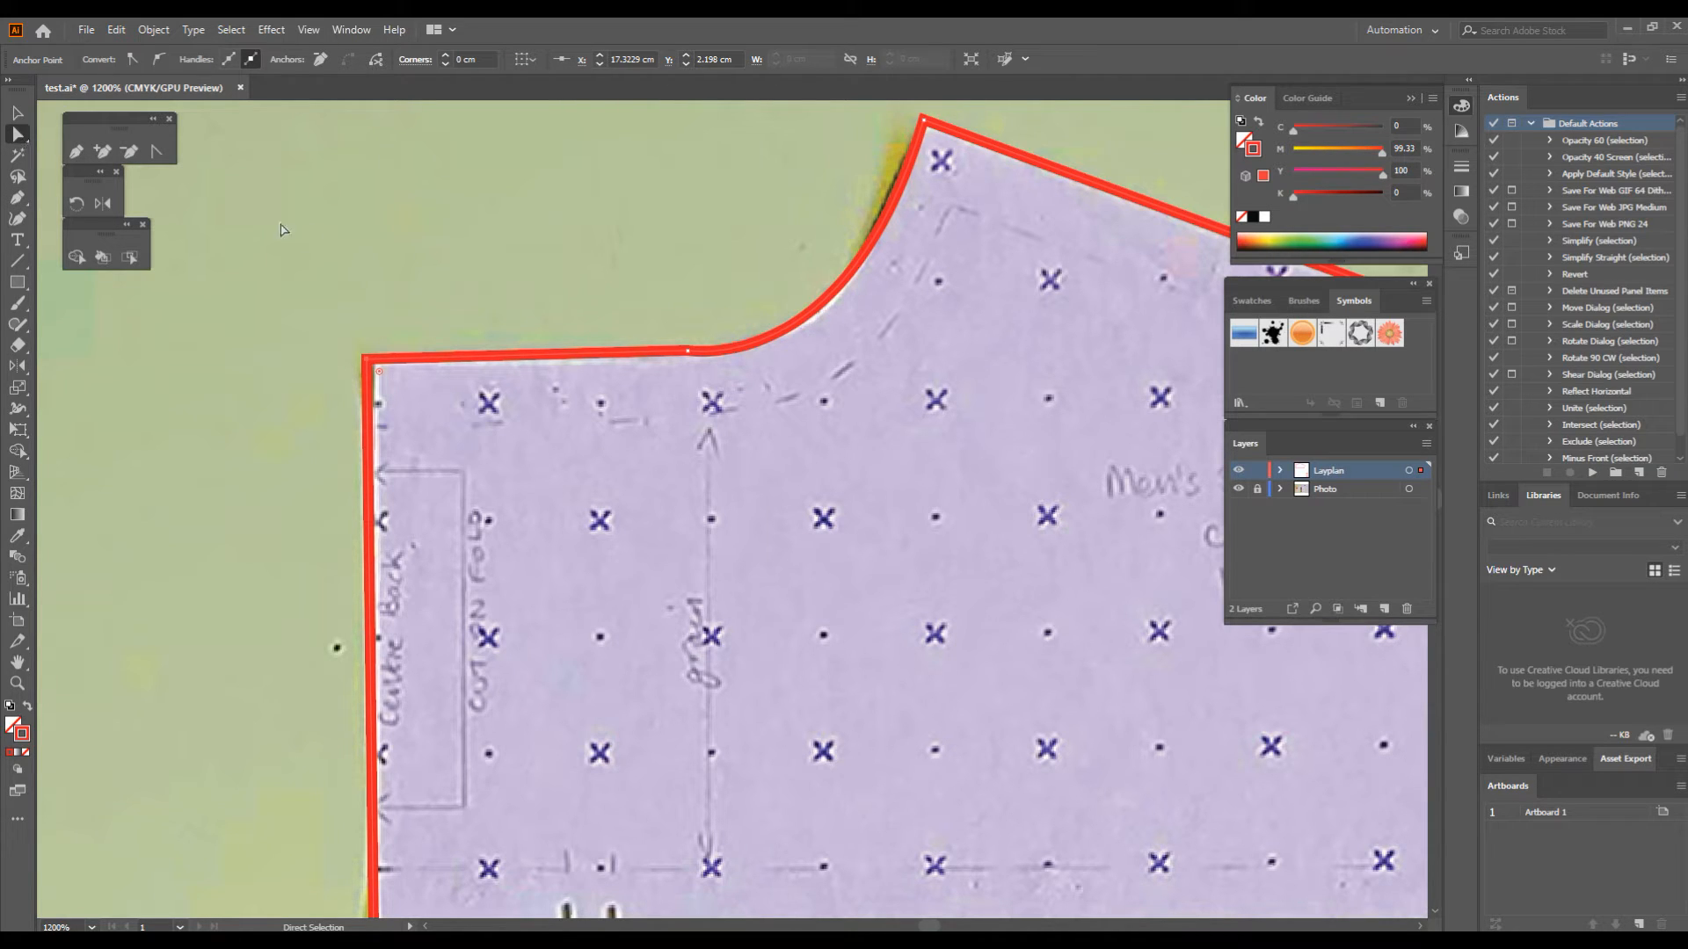
pyautogui.click(361, 292)
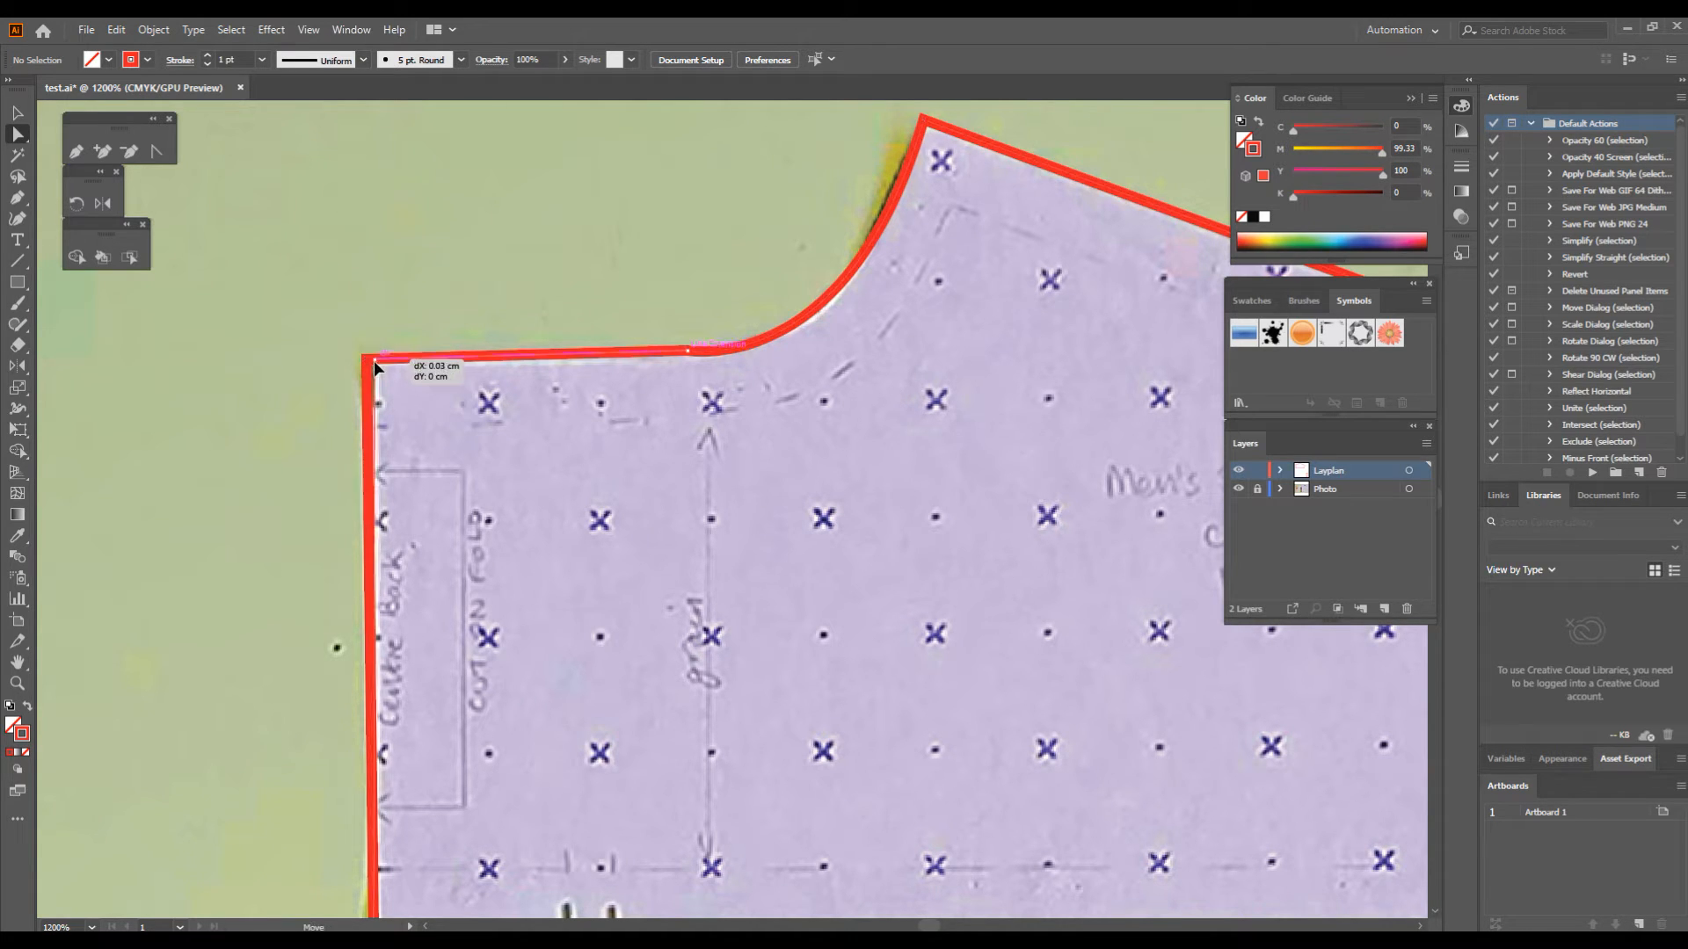
pyautogui.moveTo(370, 362); pyautogui.dragTo(375, 364)
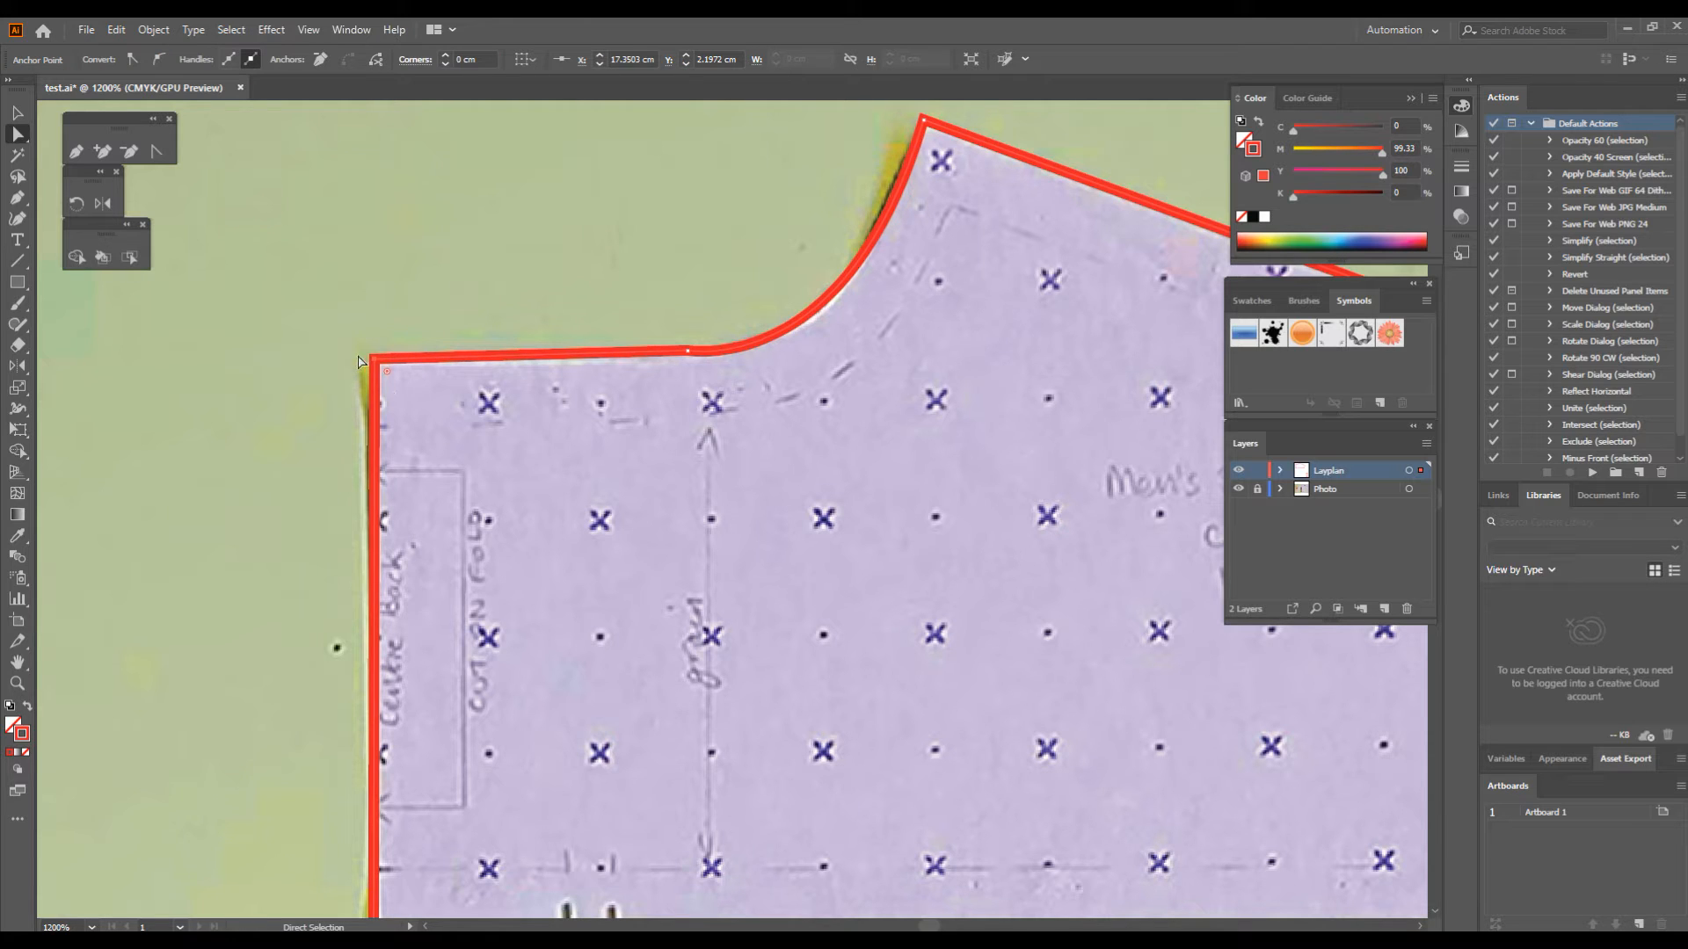
pyautogui.moveTo(372, 360); pyautogui.dragTo(374, 357)
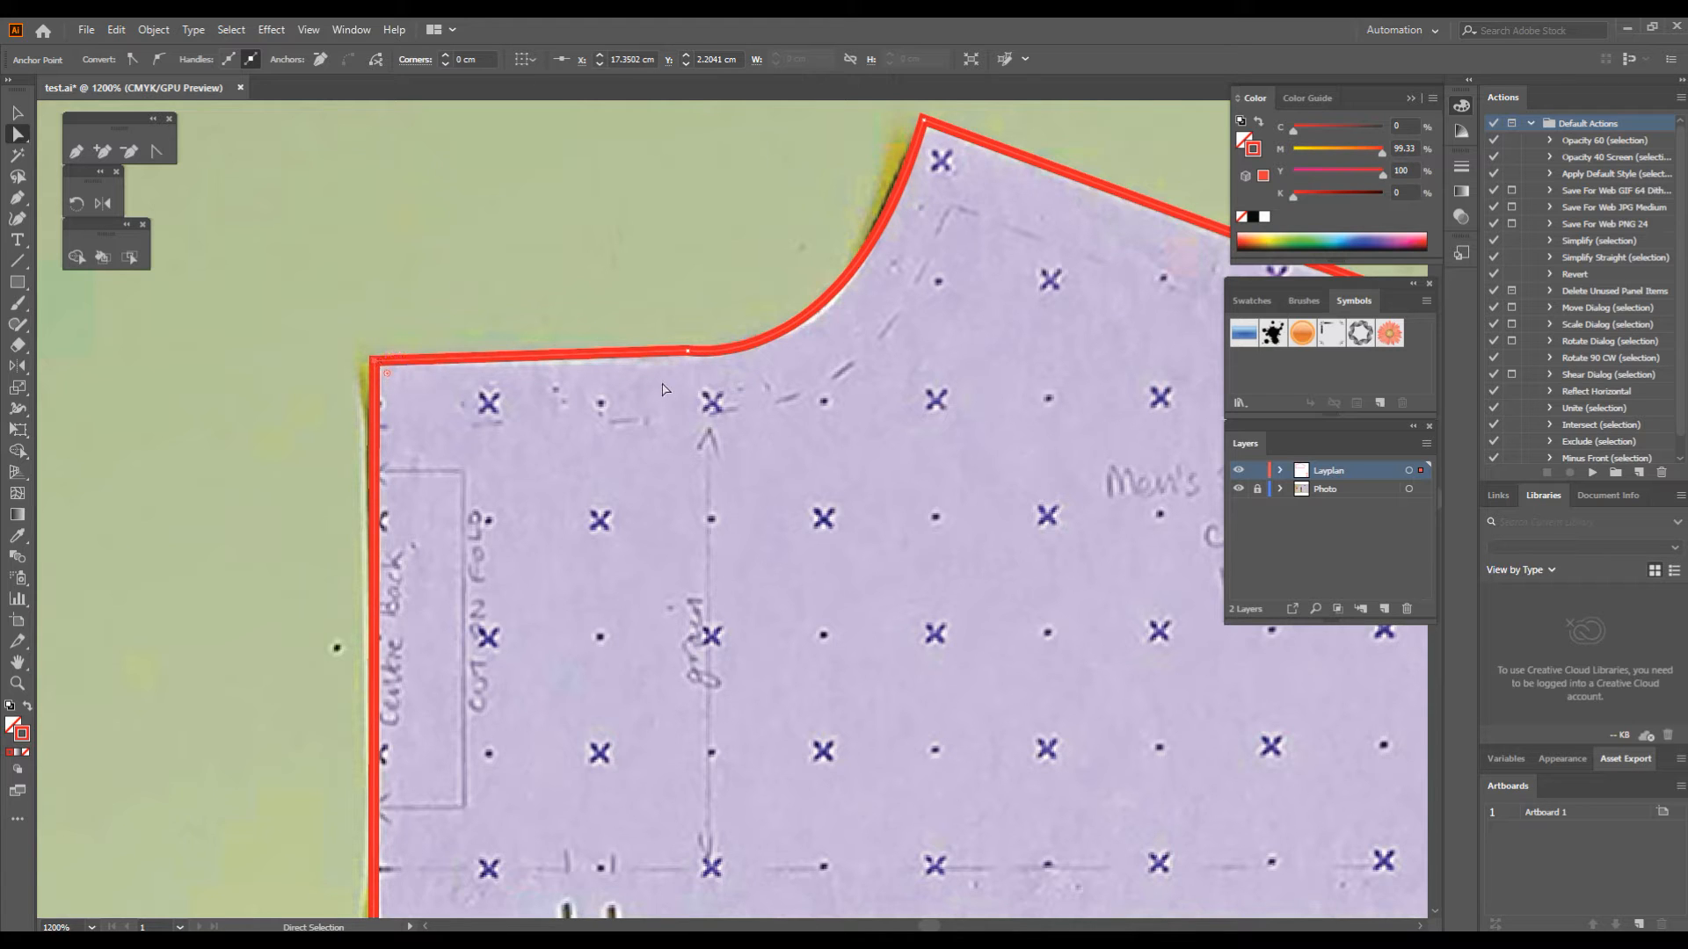
# - Move the point where the yoke's neckline starts curving to about X 18.43 cm, Y 2.19 cm, and adjust the curve handle to match the paper edge
pyautogui.moveTo(687, 352); pyautogui.dragTo(684, 358)
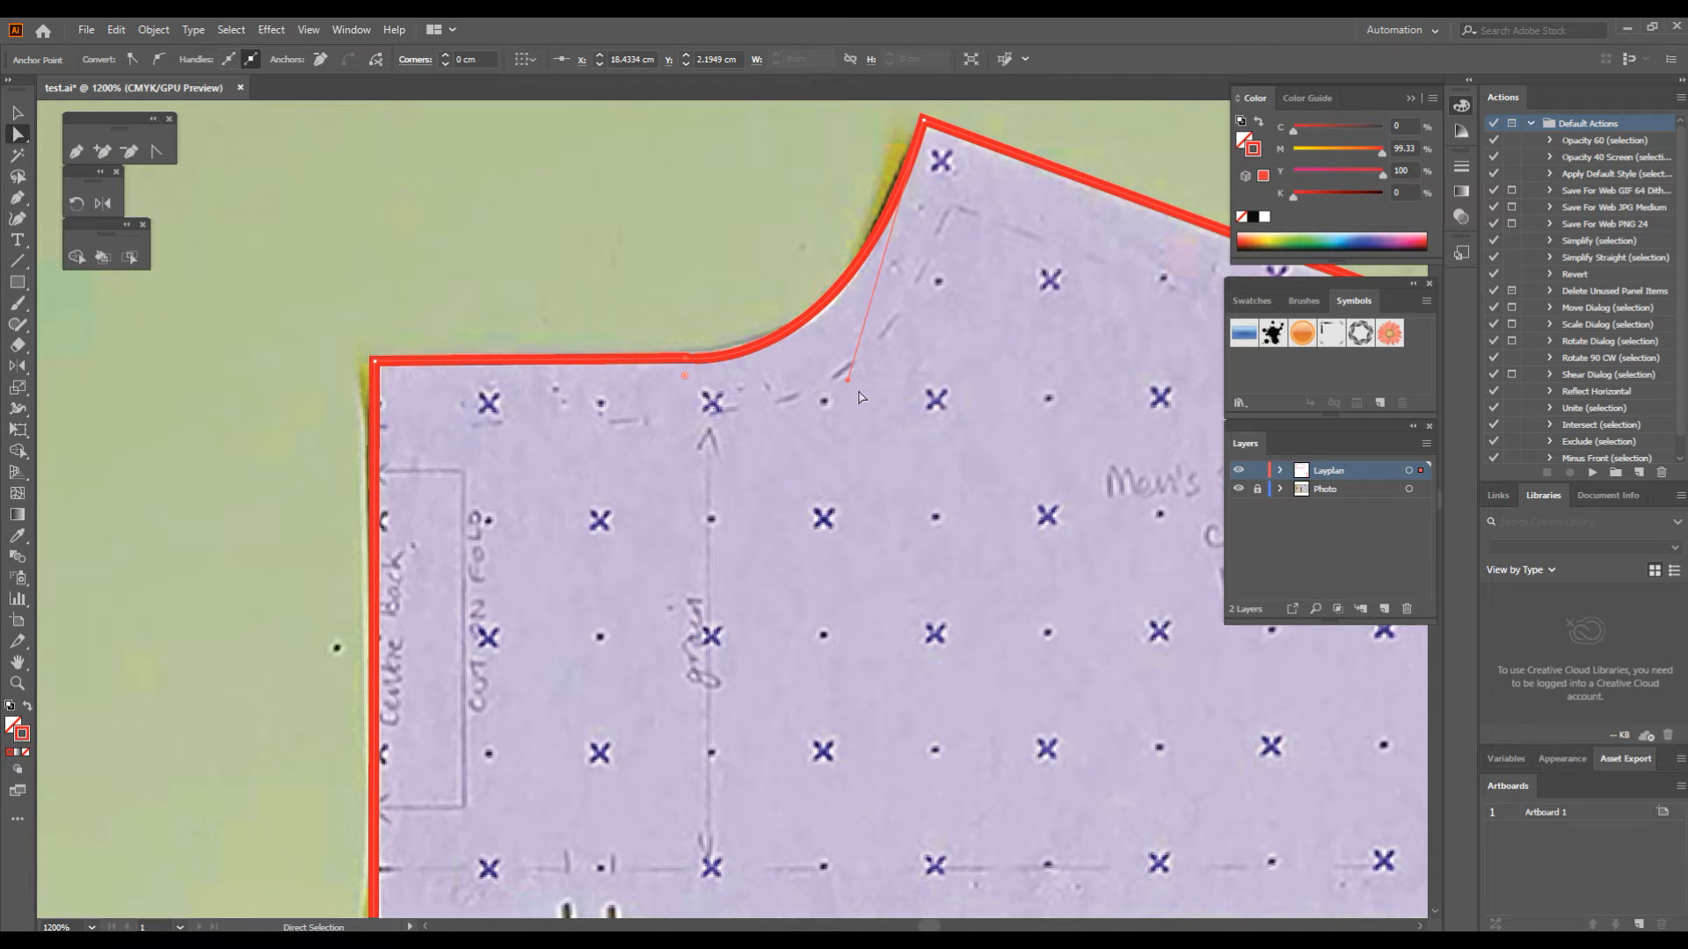
pyautogui.moveTo(842, 374); pyautogui.dragTo(842, 387)
pyautogui.moveTo(848, 379)
pyautogui.mouseDown()
pyautogui.moveTo(893, 359)
pyautogui.moveTo(969, 383)
pyautogui.moveTo(888, 291)
pyautogui.moveTo(861, 329)
pyautogui.moveTo(691, 227)
pyautogui.moveTo(849, 327)
pyautogui.moveTo(835, 387)
pyautogui.moveTo(862, 366)
pyautogui.moveTo(850, 386)
pyautogui.mouseUp()
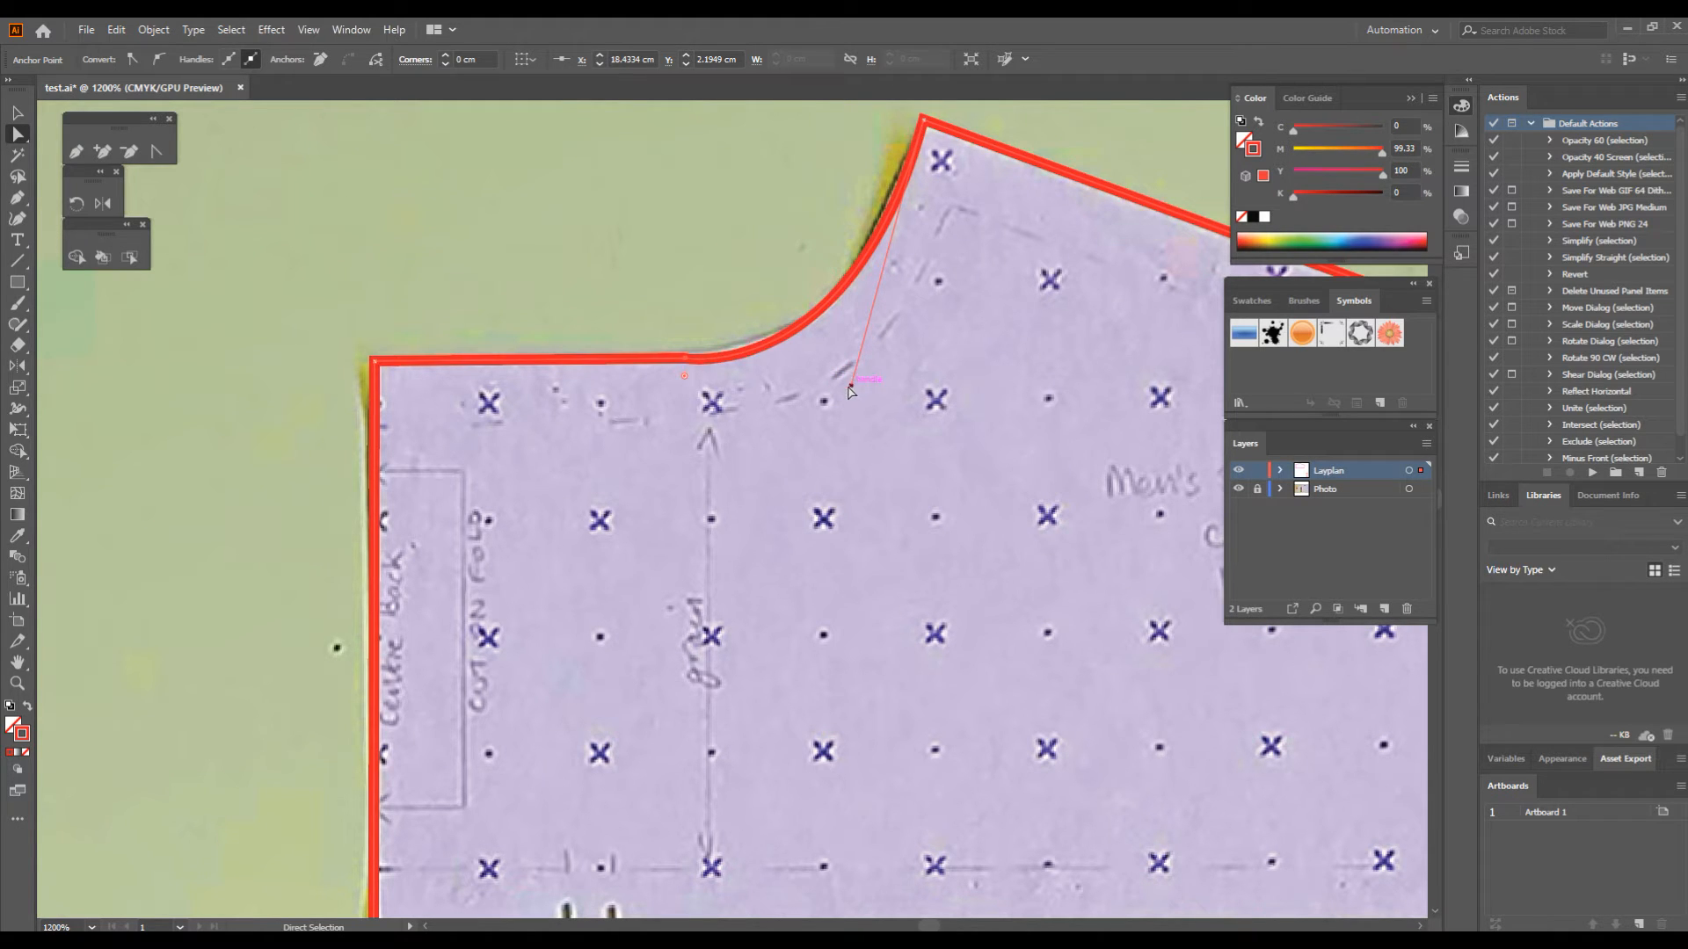
pyautogui.click(854, 375)
pyautogui.click(907, 184)
pyautogui.moveTo(851, 386)
pyautogui.mouseDown()
pyautogui.moveTo(847, 357)
pyautogui.moveTo(856, 367)
pyautogui.mouseUp()
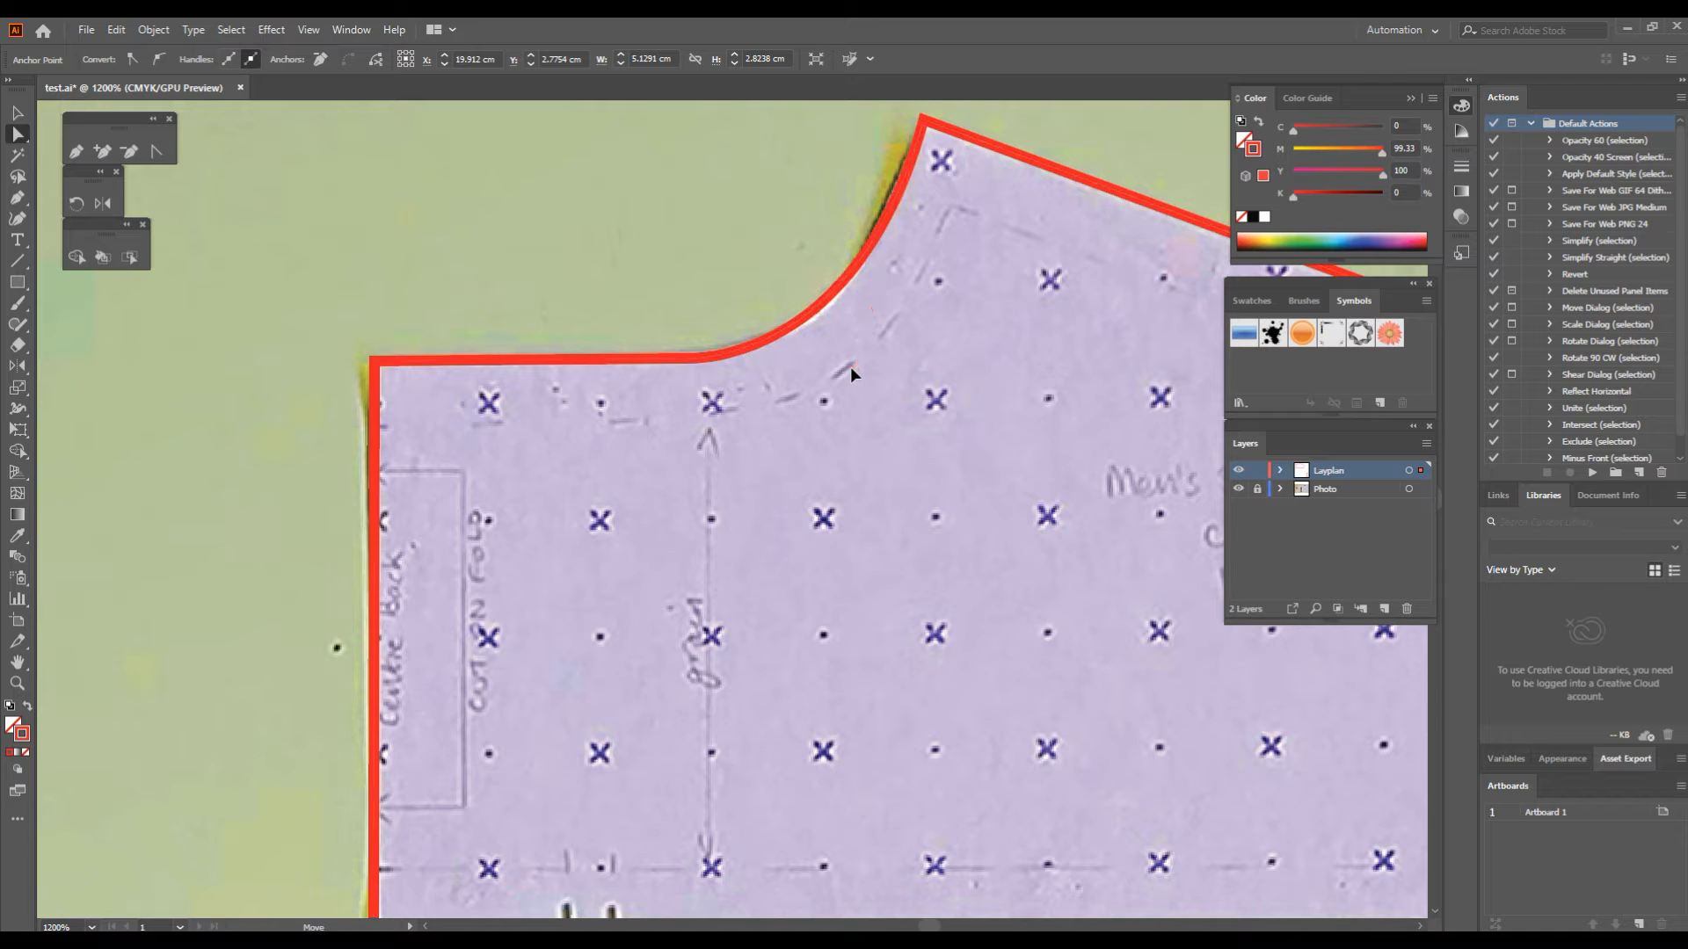
pyautogui.moveTo(857, 377); pyautogui.dragTo(857, 387)
pyautogui.click(855, 387)
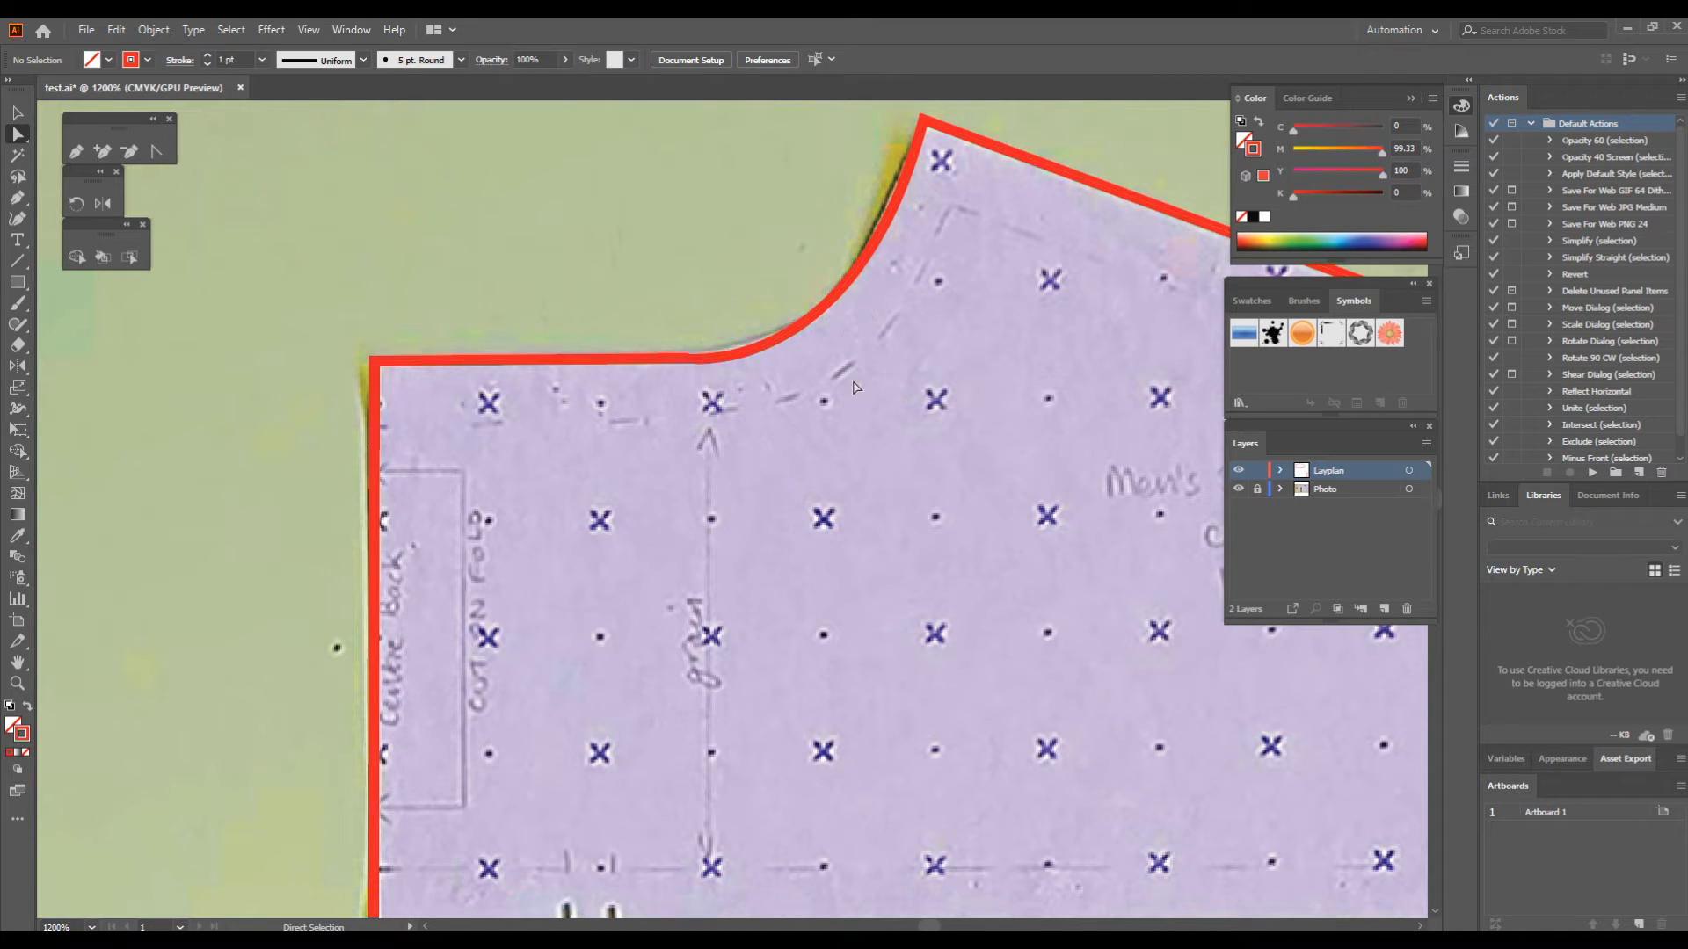
pyautogui.click(829, 304)
# - Check the traced yoke outline against the photo along its edges, and deselect it
pyautogui.moveTo(854, 382); pyautogui.dragTo(620, 146)
pyautogui.press('space')
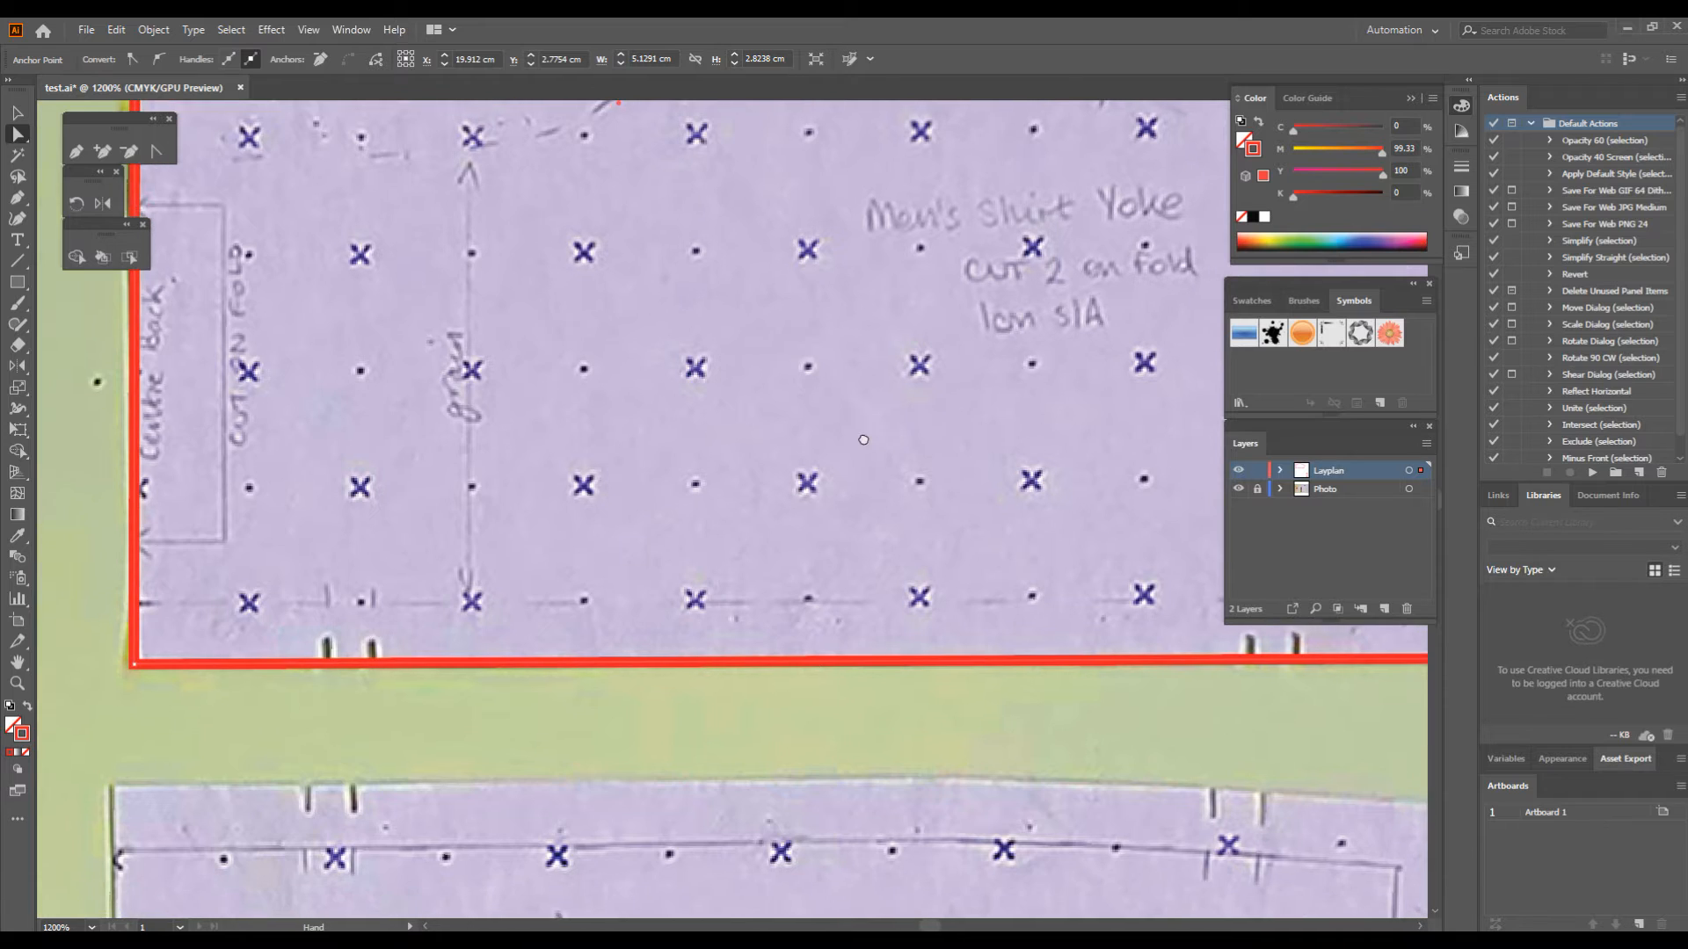
pyautogui.moveTo(942, 422); pyautogui.dragTo(740, 435)
pyautogui.moveTo(712, 500); pyautogui.dragTo(871, 421)
pyautogui.hotkey('ctrl', '-')
pyautogui.moveTo(663, 467); pyautogui.dragTo(842, 472)
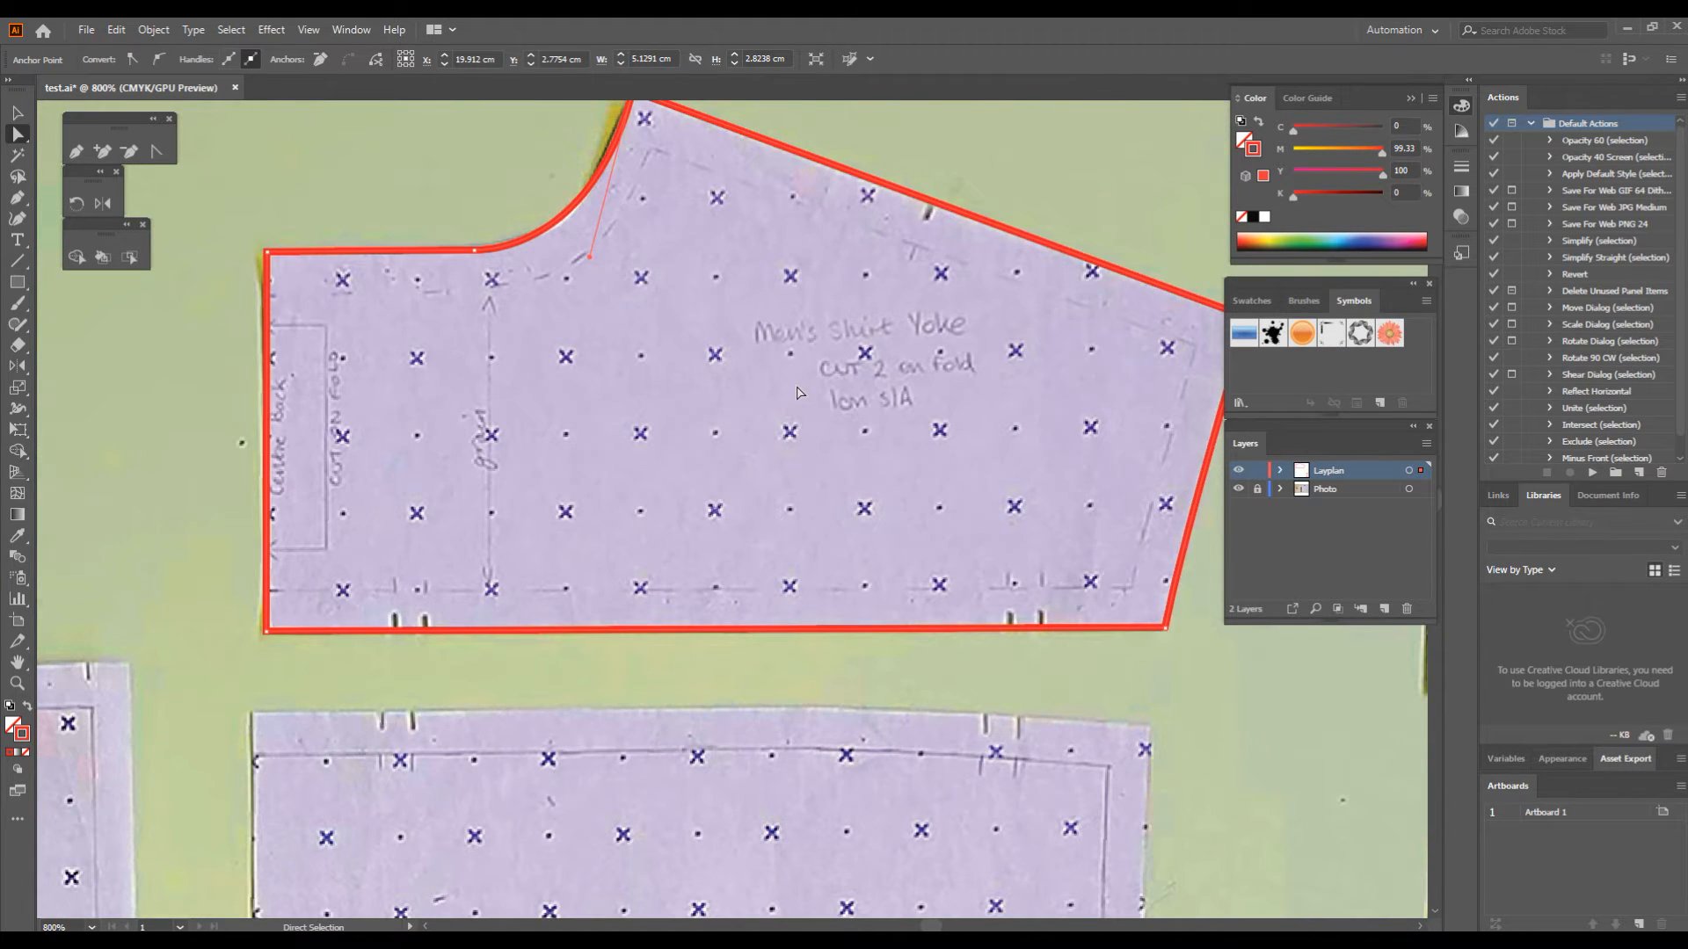
pyautogui.hotkey('ctrl', '0')
pyautogui.click(1178, 777)
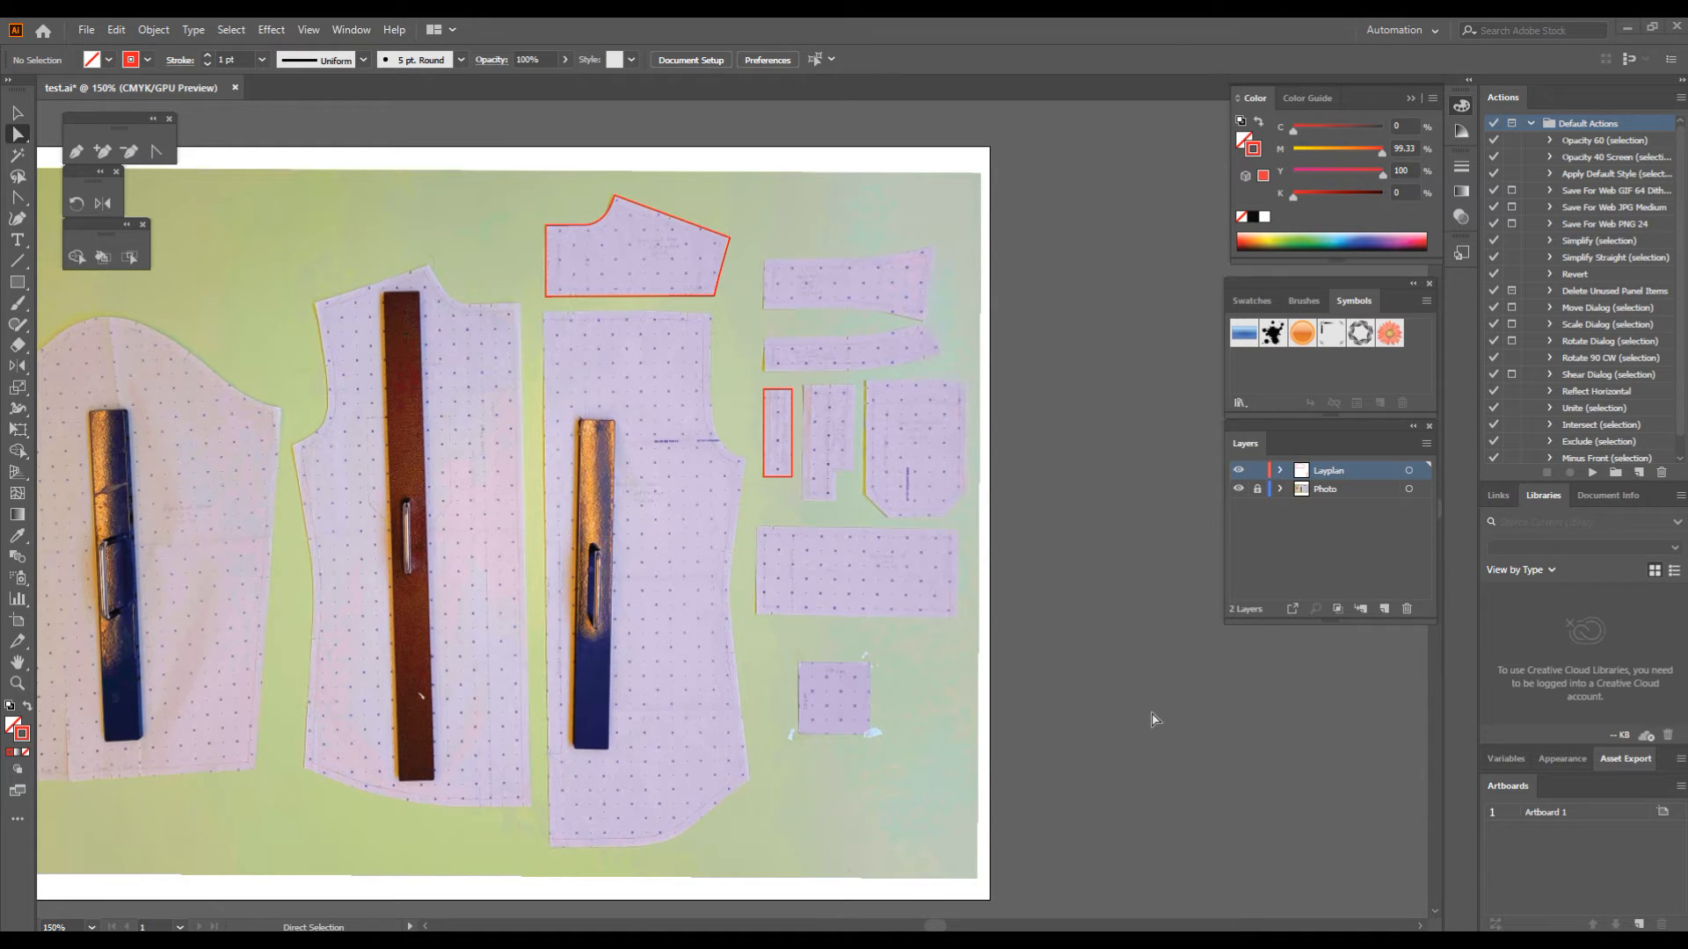
# - Trace the shirt back's upper edge from the centre back corner through X 20.39, Y 4.58 cm to the armhole corner at X 21.97, Y 4.68 cm
pyautogui.click(75, 155)
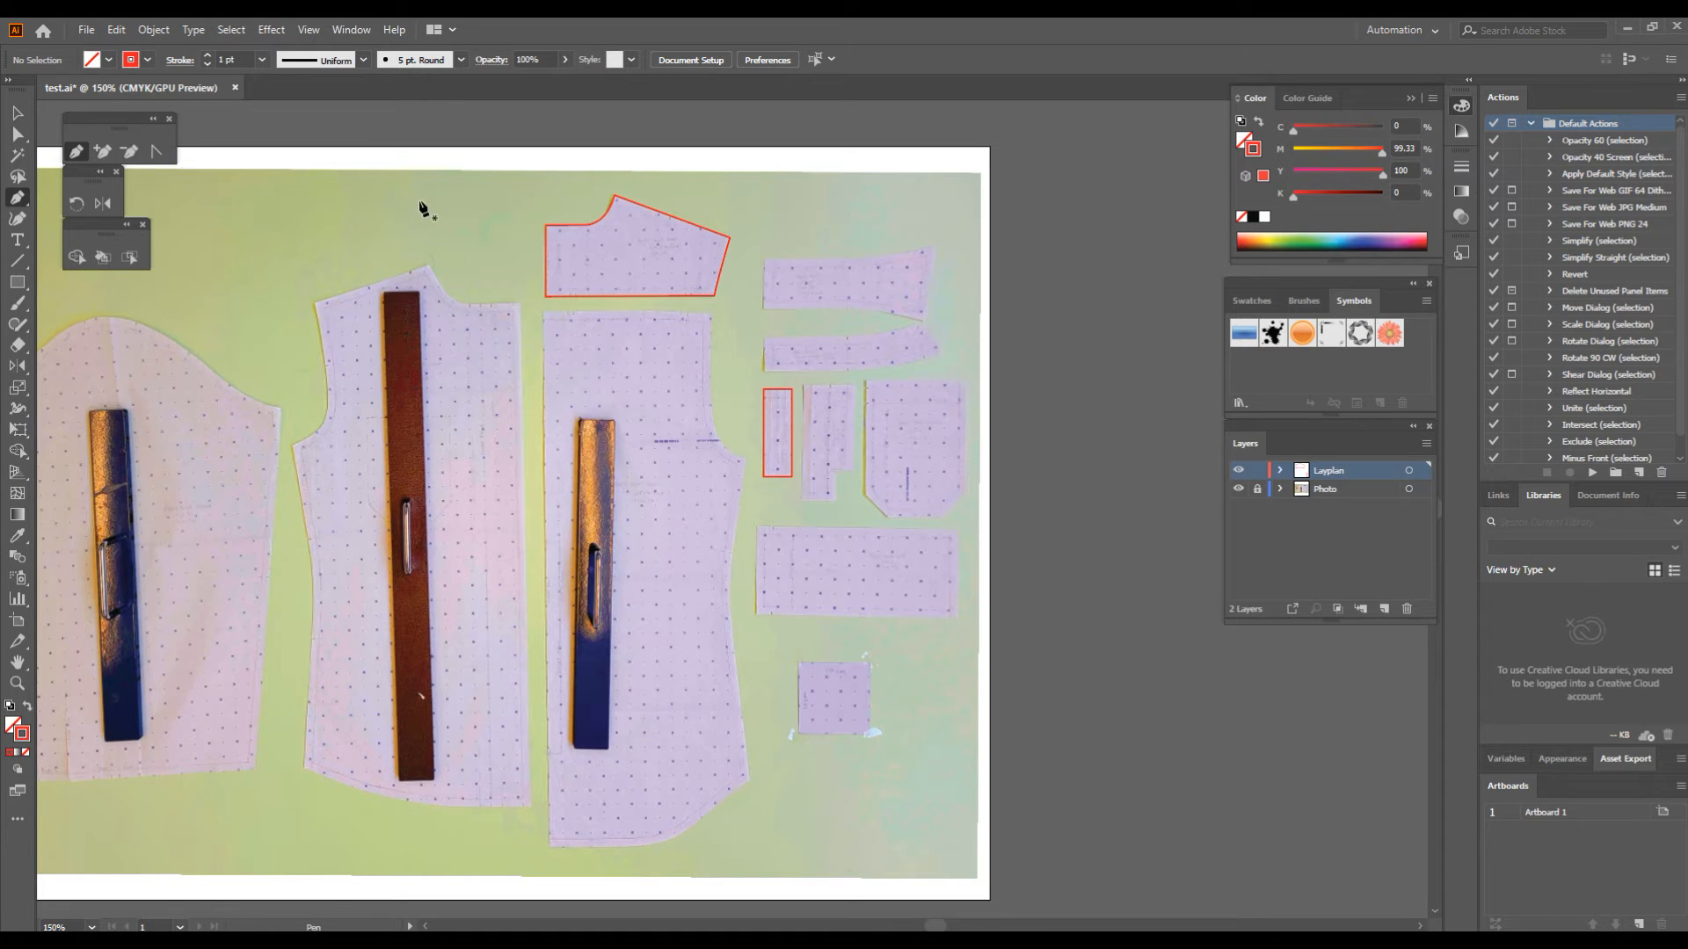
pyautogui.hotkey('ctrl', 'space')
pyautogui.click(618, 330)
pyautogui.click(769, 578)
pyautogui.click(746, 554)
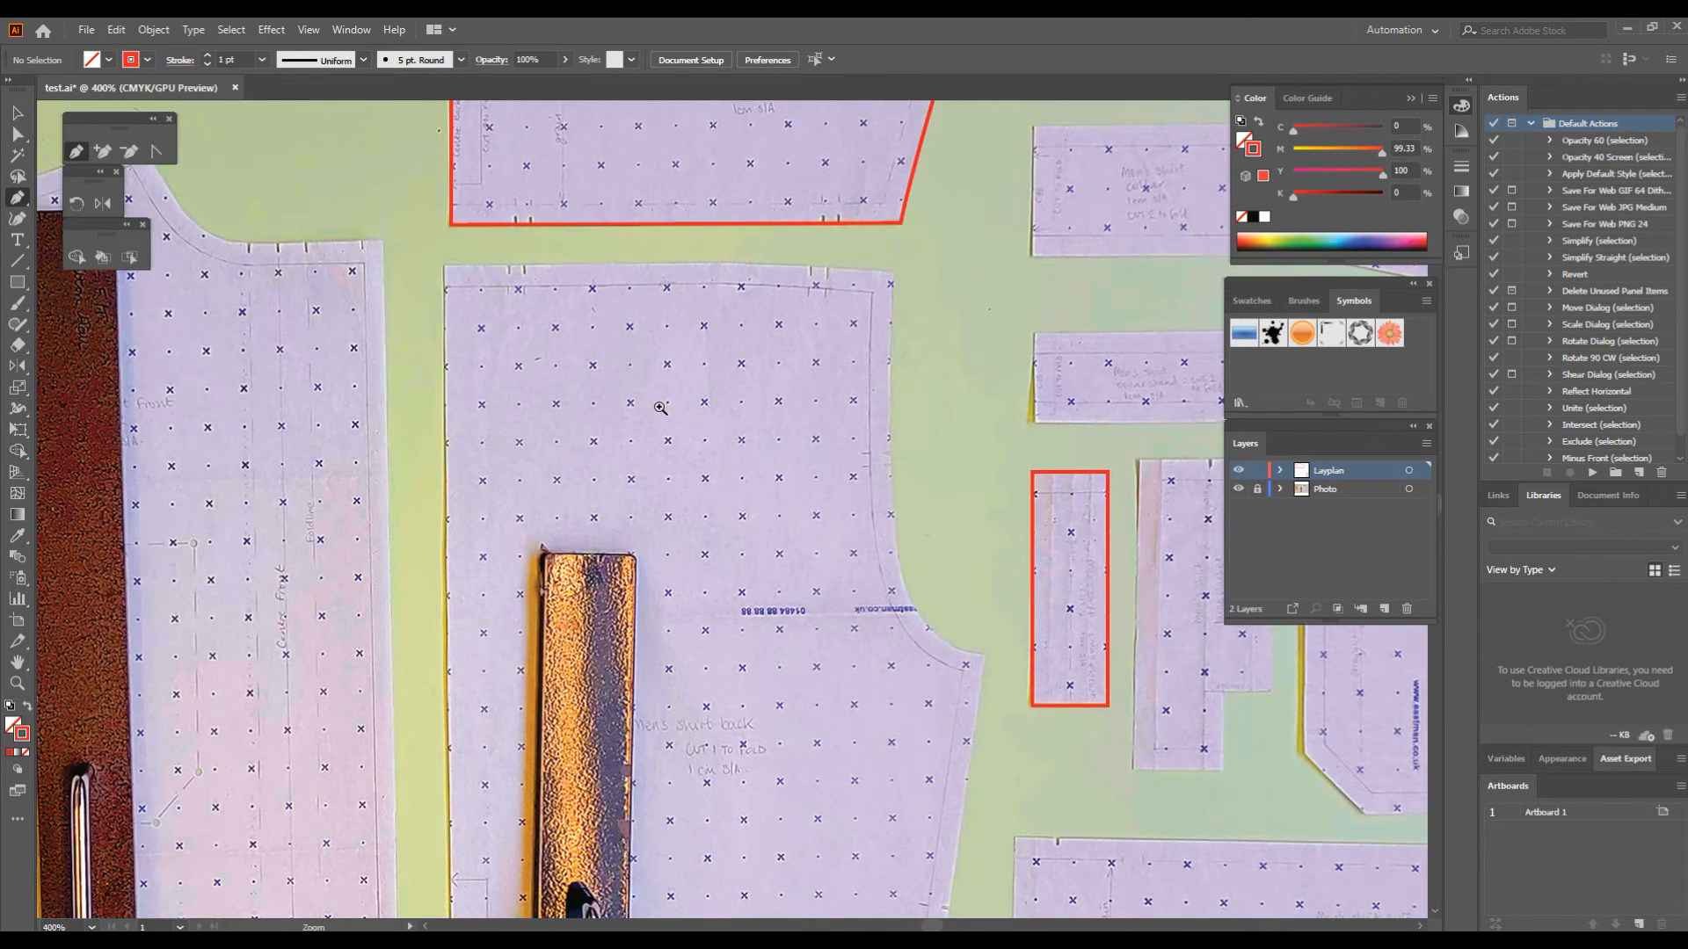
pyautogui.click(659, 389)
pyautogui.click(568, 408)
pyautogui.moveTo(692, 499); pyautogui.dragTo(359, 412)
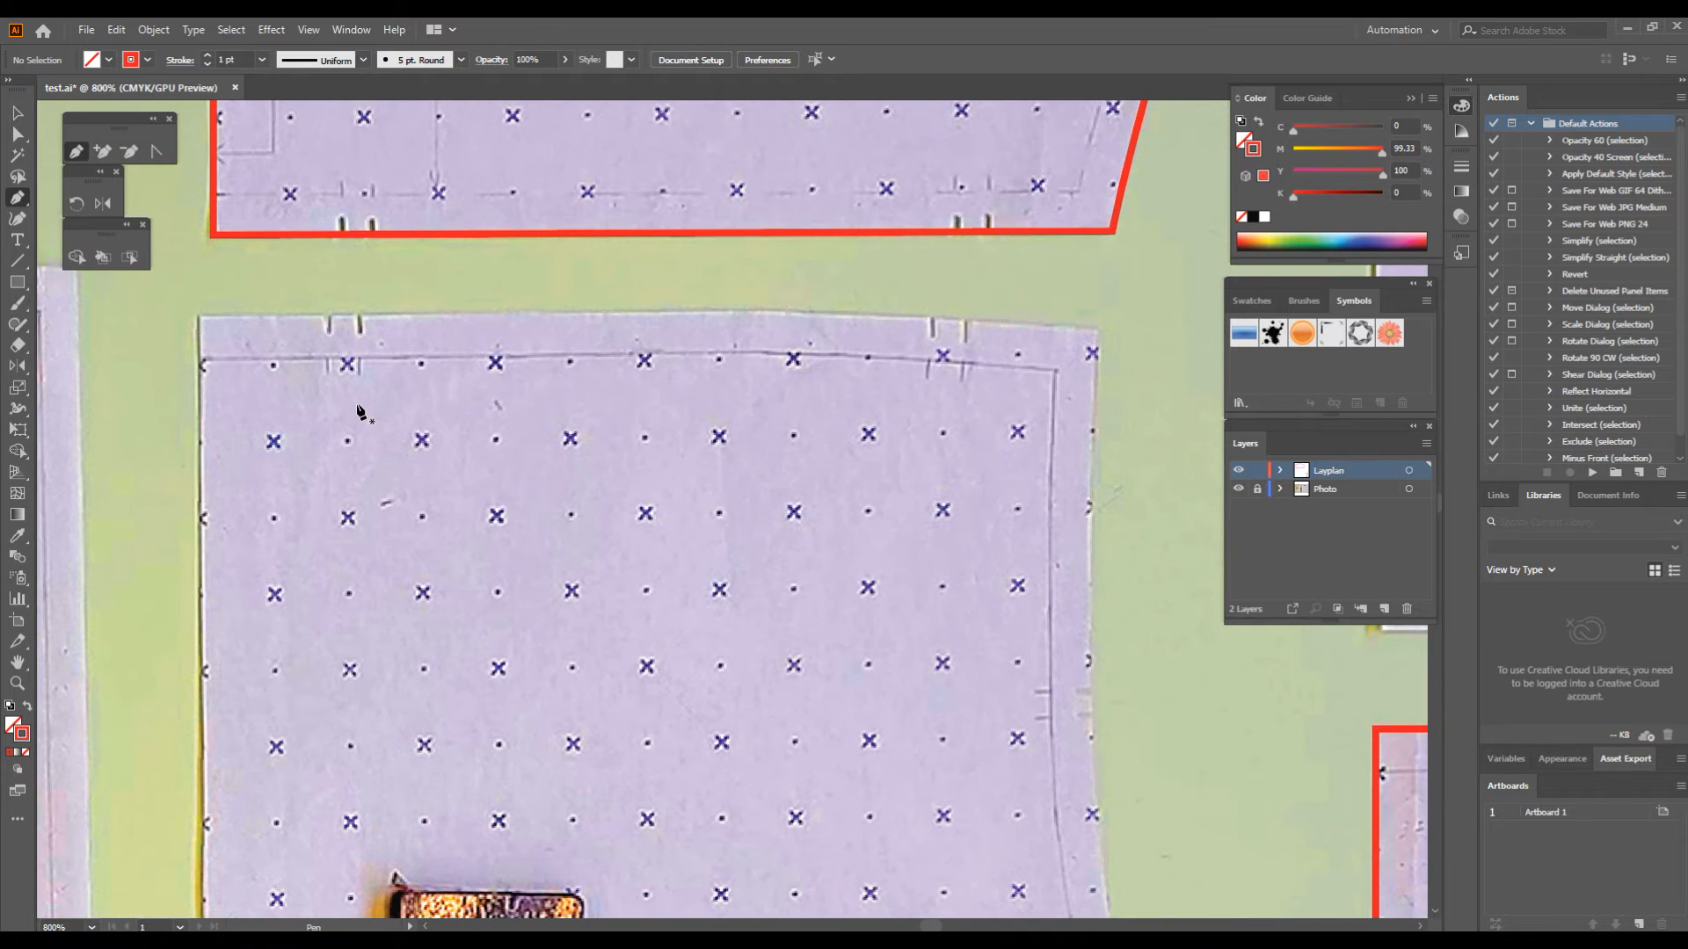
pyautogui.click(196, 316)
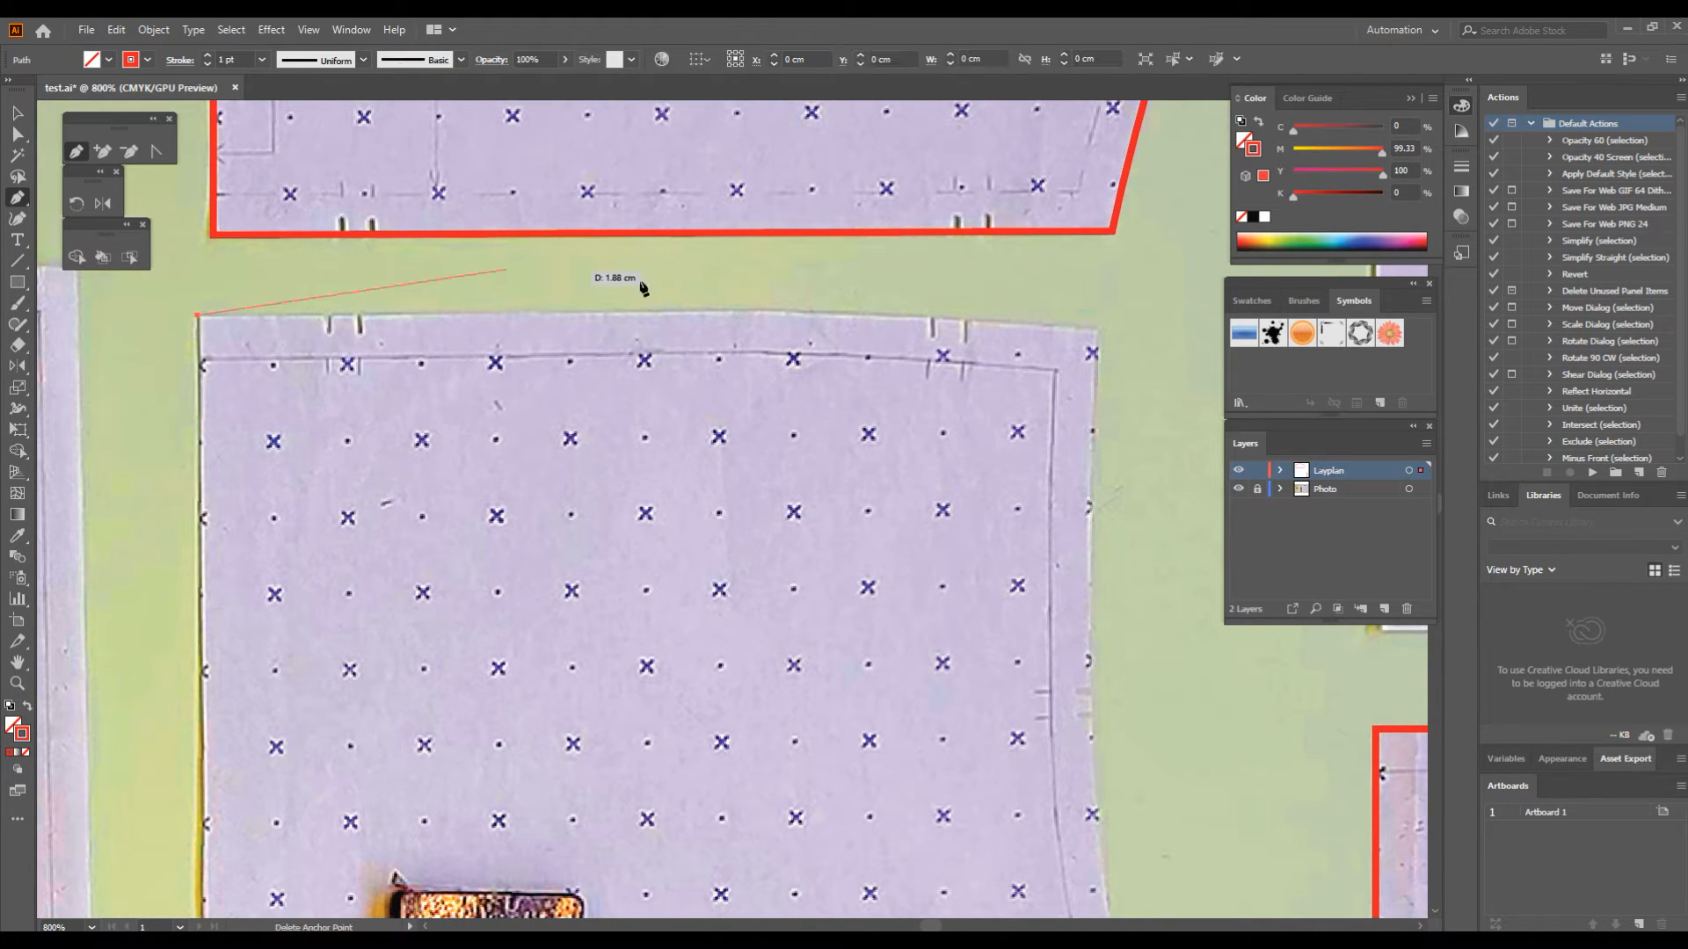
pyautogui.click(797, 313)
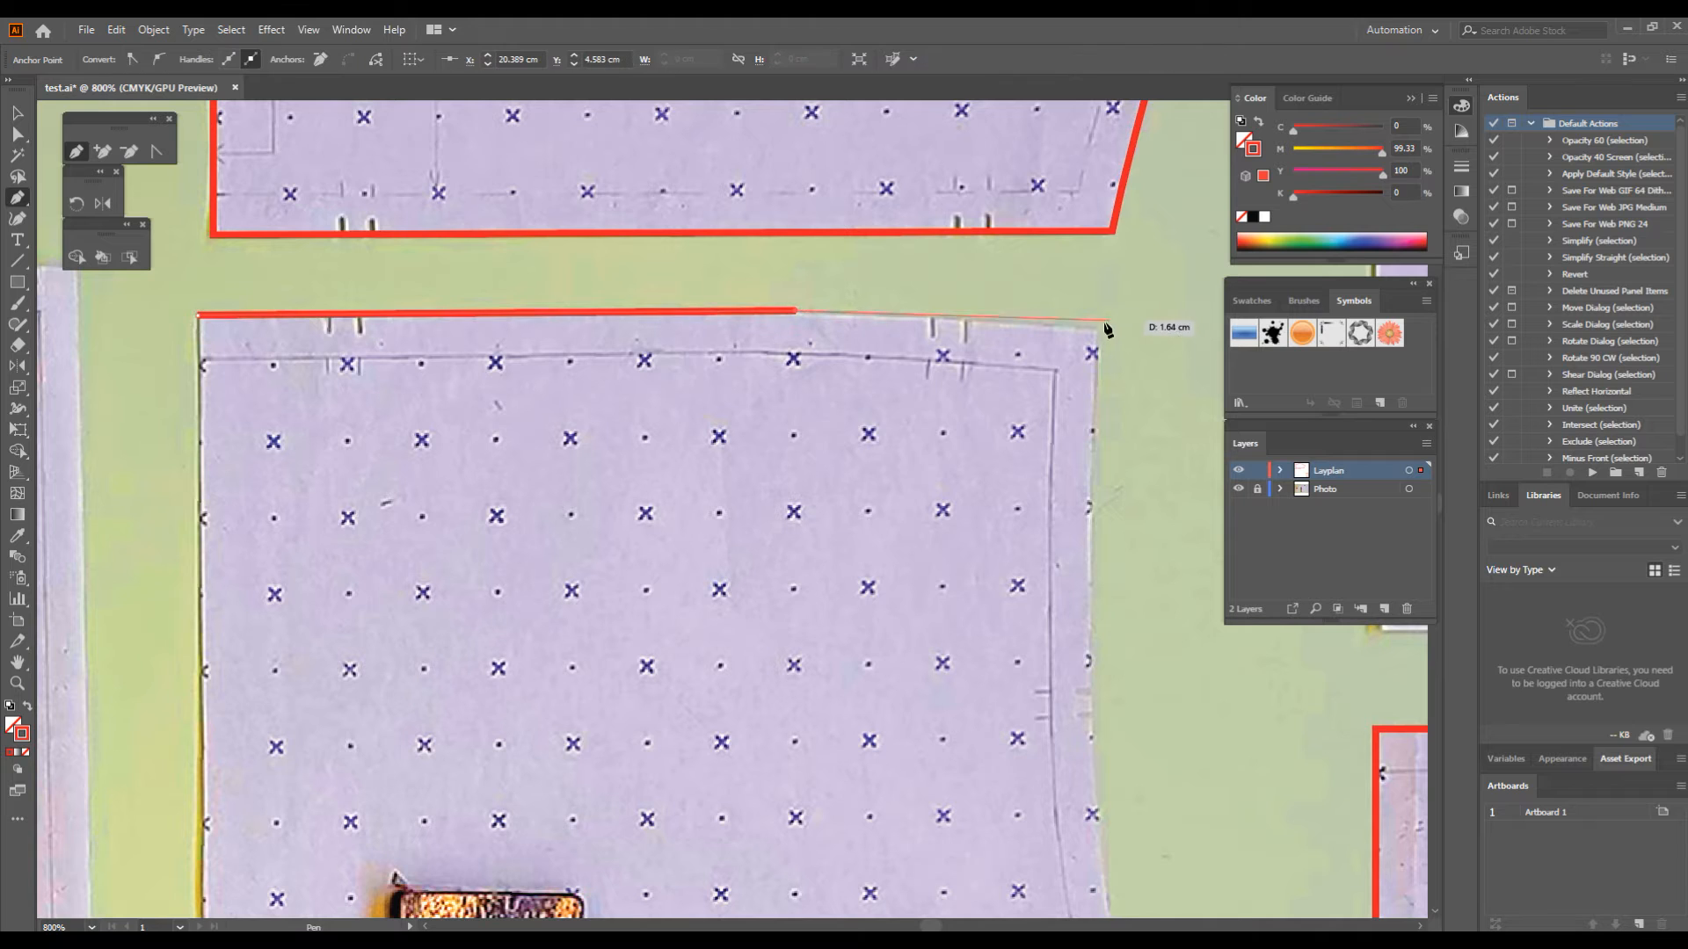
pyautogui.click(1099, 331)
# - Extend the back outline with straight edges to the underarm corner at X 22.92, Y 8.67 cm and the side hem corner at X 23.03, Y 17.68 cm
pyautogui.moveTo(1046, 648); pyautogui.dragTo(759, 122)
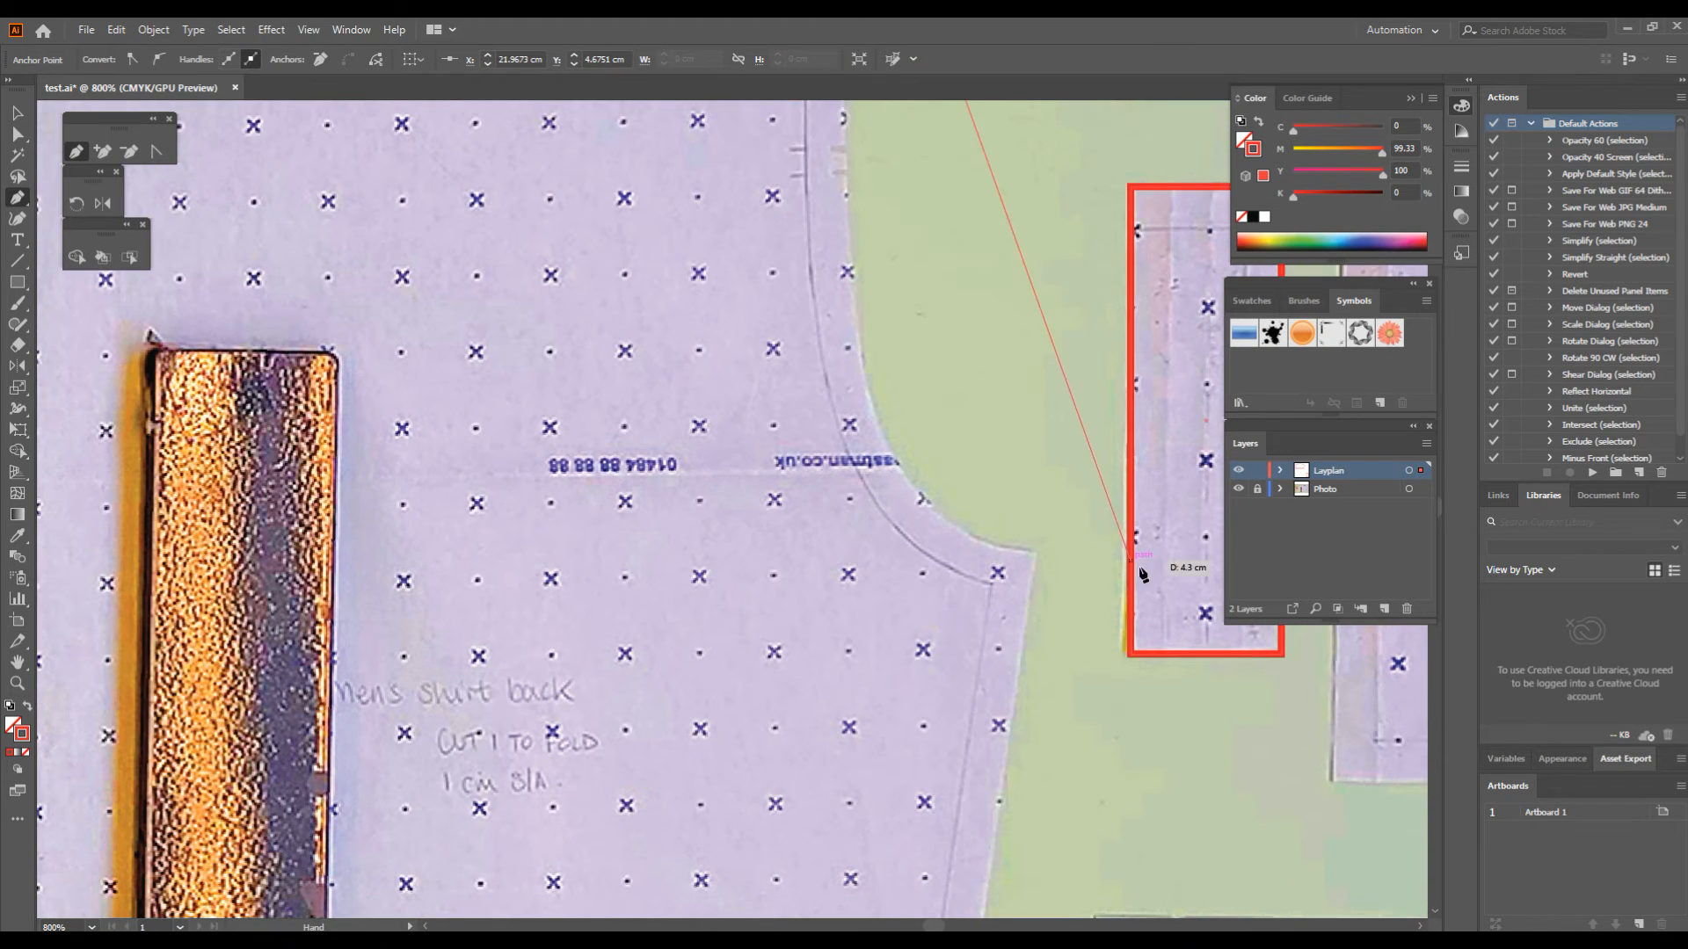
pyautogui.click(1037, 552)
pyautogui.moveTo(945, 746); pyautogui.dragTo(928, 128)
pyautogui.moveTo(947, 915); pyautogui.dragTo(887, 400)
pyautogui.moveTo(922, 762); pyautogui.dragTo(900, 293)
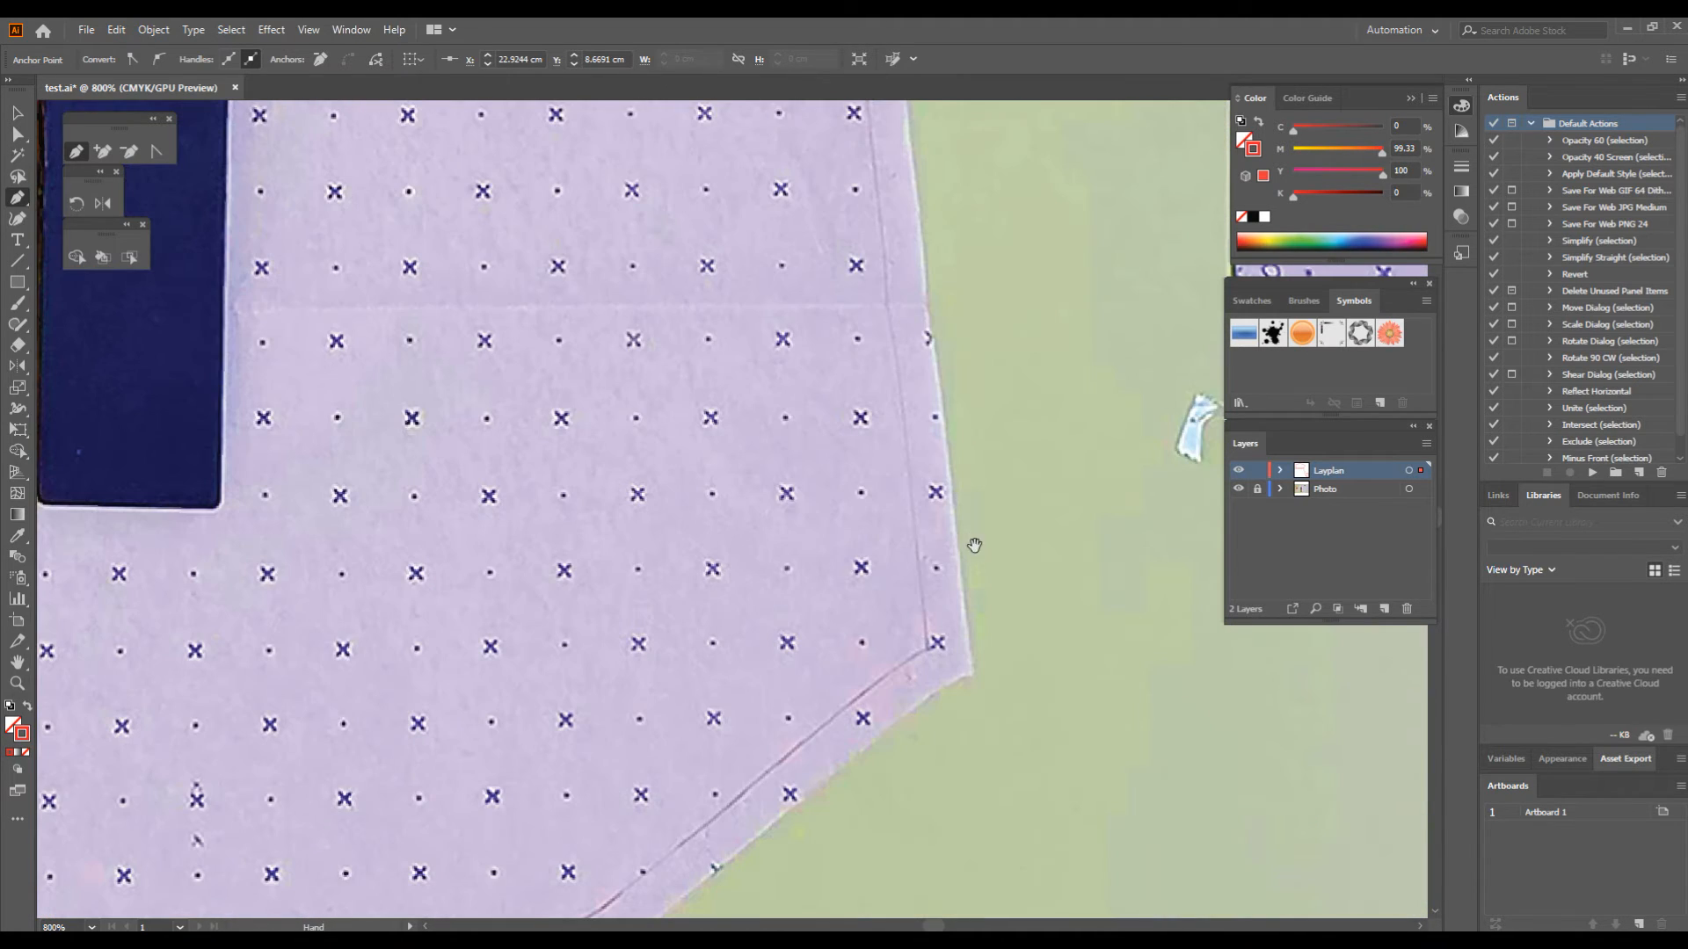
pyautogui.click(976, 682)
# - Add the back's centre back hem corner at X 17.44, Y 19.55 cm and close the path at its starting point
pyautogui.moveTo(668, 710); pyautogui.dragTo(1149, 182)
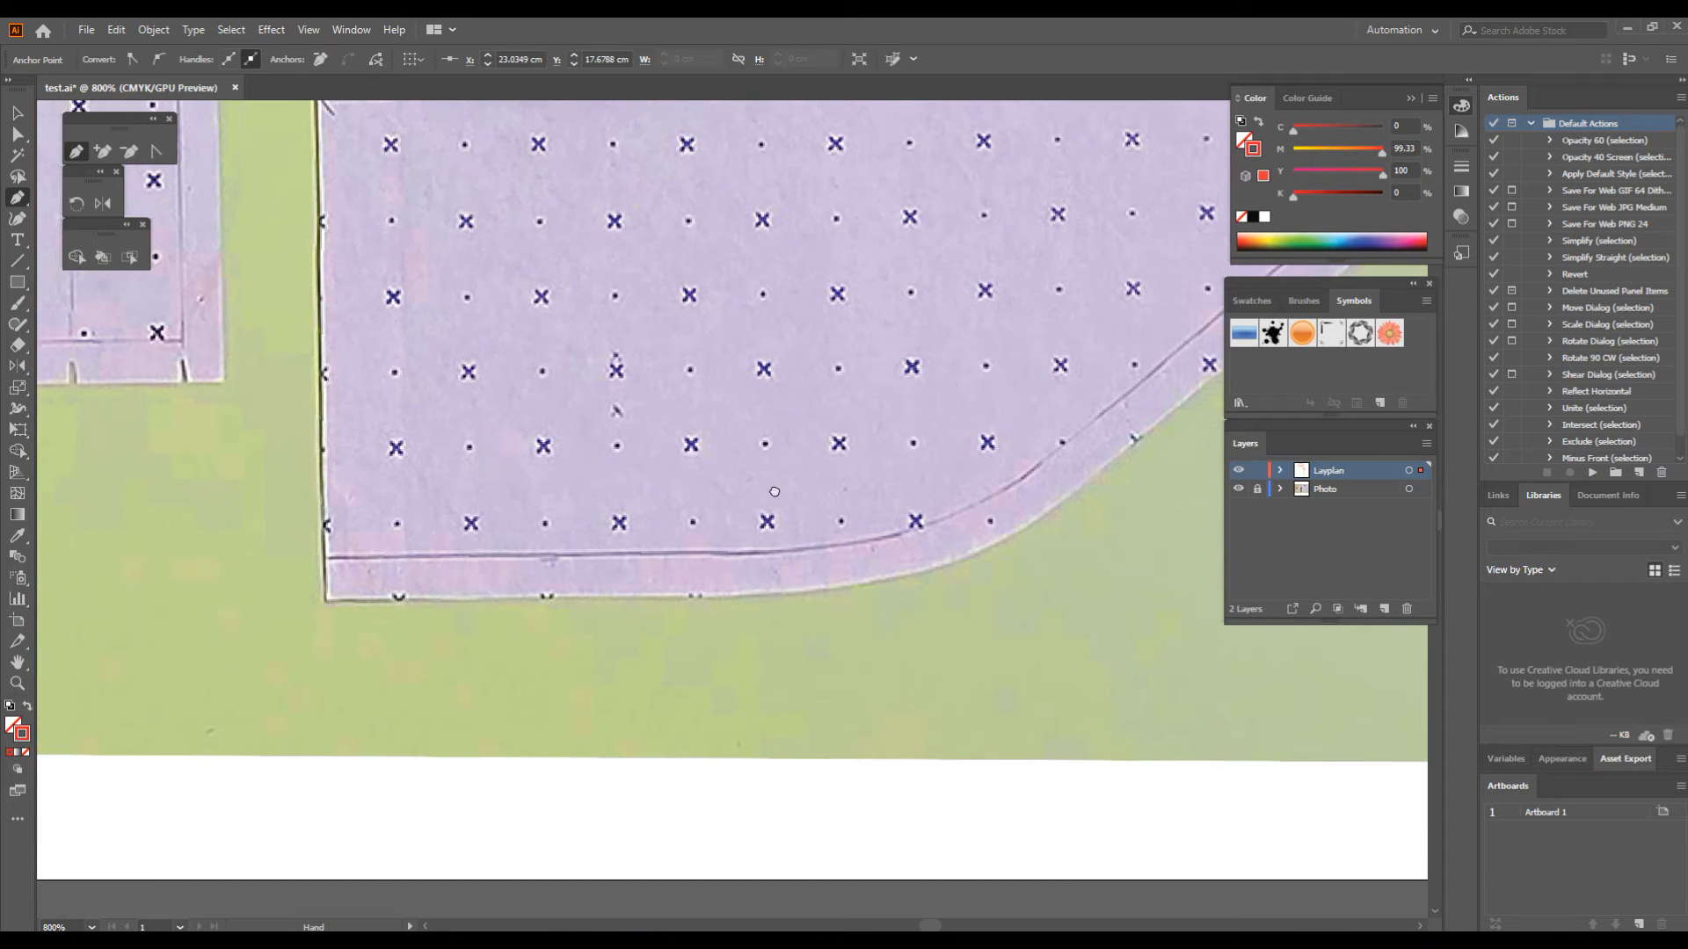
pyautogui.moveTo(775, 491); pyautogui.dragTo(882, 549)
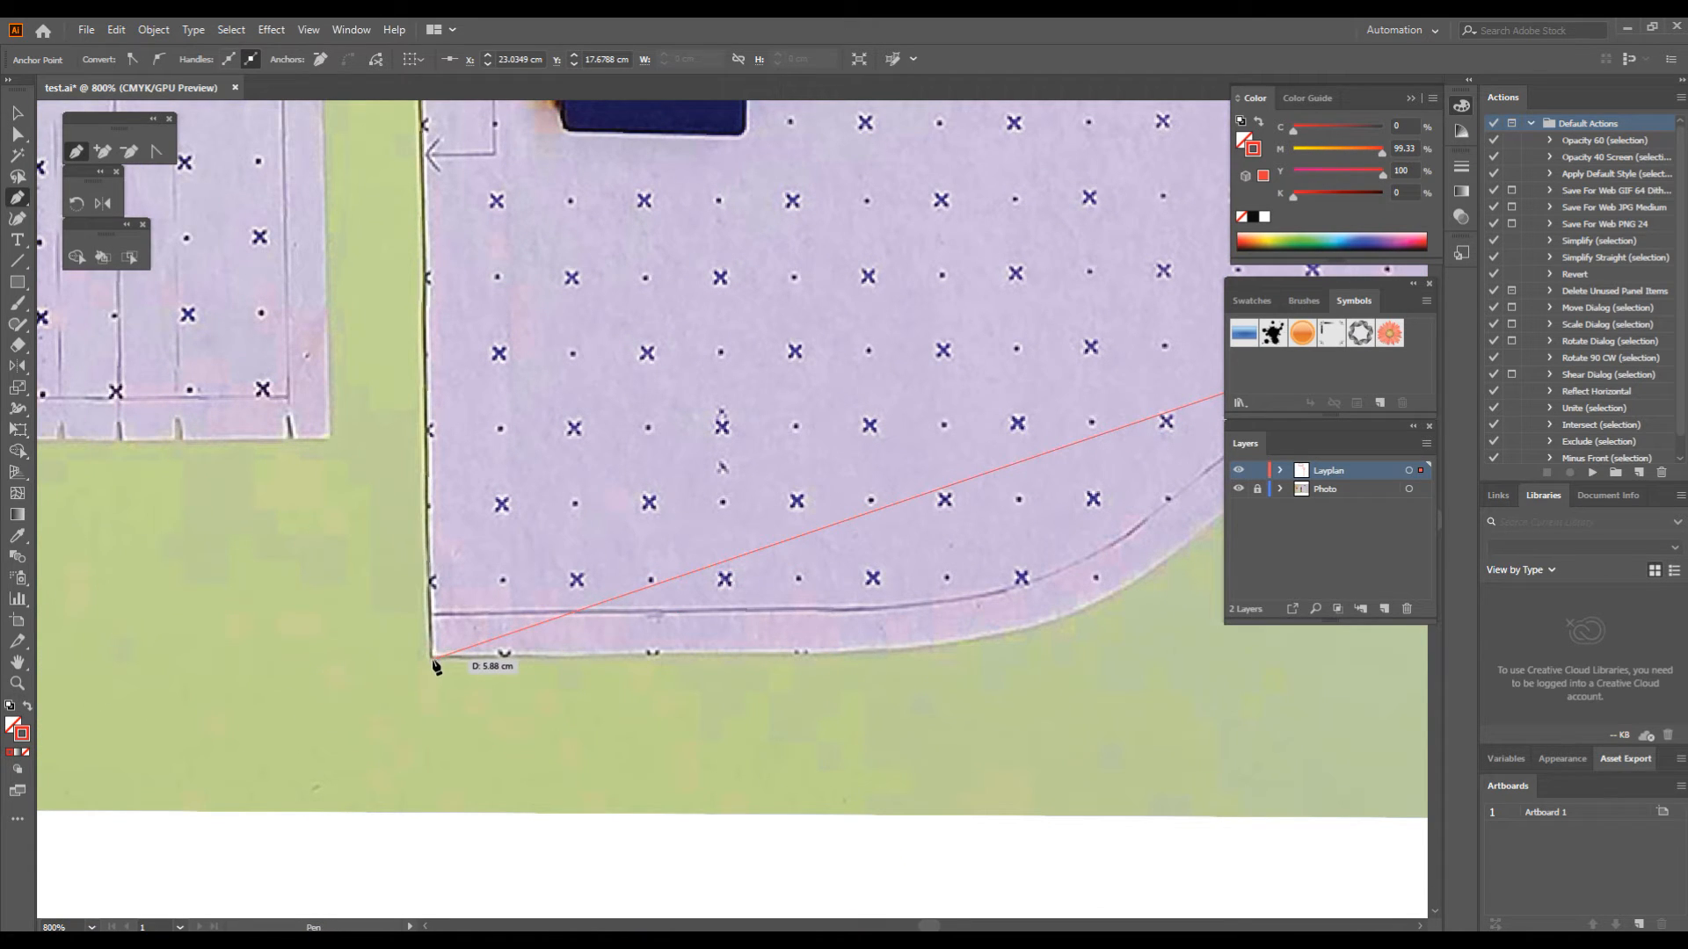
pyautogui.click(432, 664)
pyautogui.moveTo(603, 340); pyautogui.dragTo(487, 788)
pyautogui.moveTo(519, 639); pyautogui.dragTo(562, 872)
pyautogui.moveTo(533, 303); pyautogui.dragTo(603, 857)
pyautogui.moveTo(553, 422); pyautogui.dragTo(586, 717)
pyautogui.moveTo(536, 158); pyautogui.dragTo(497, 758)
pyautogui.moveTo(536, 322); pyautogui.dragTo(564, 807)
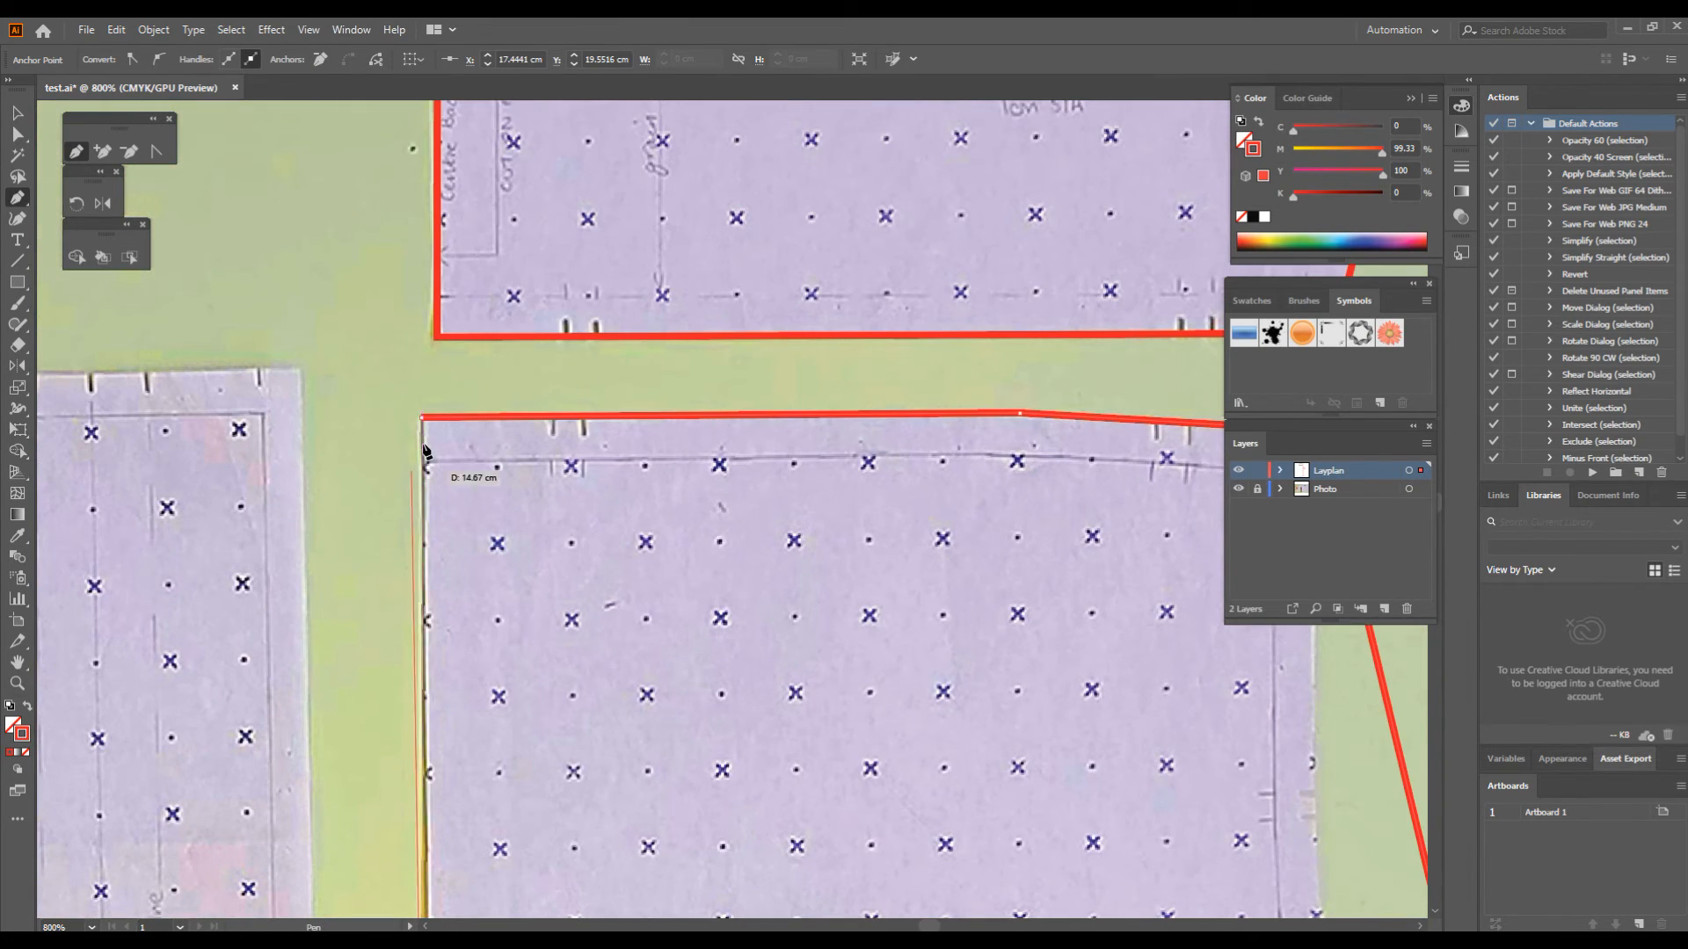
pyautogui.click(423, 425)
# - Bend the back outline's straight armhole edge into a curve along the paper edge with the Anchor Point tool
pyautogui.moveTo(739, 510); pyautogui.dragTo(375, 320)
pyautogui.moveTo(649, 361); pyautogui.dragTo(483, 279)
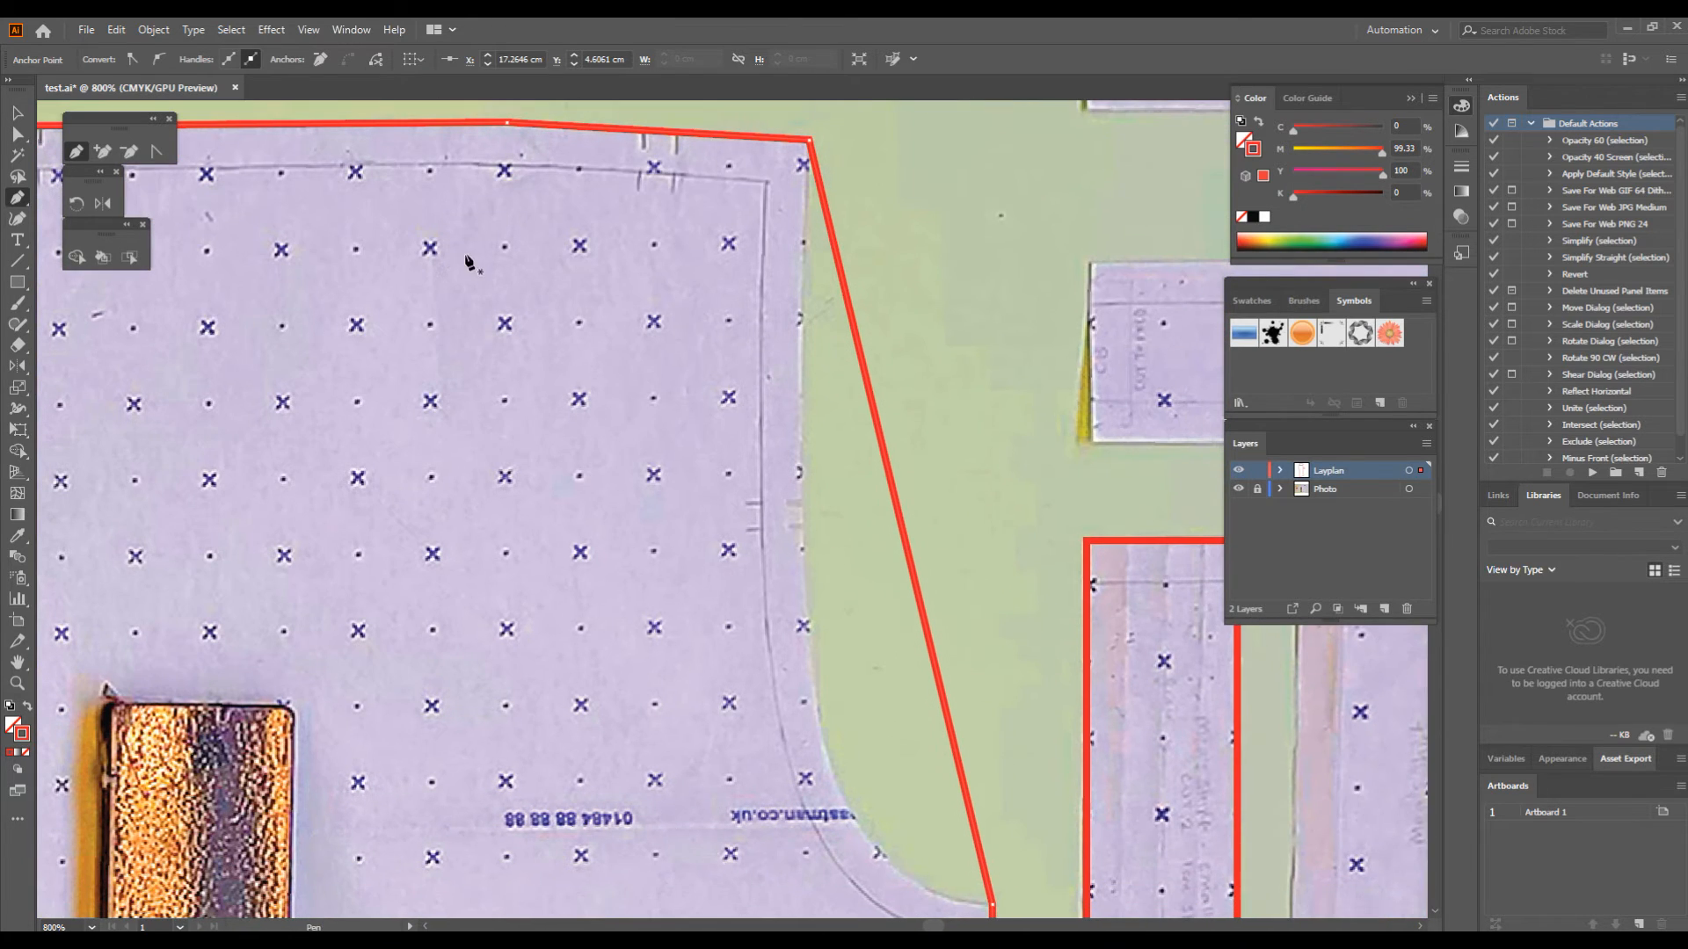
pyautogui.click(159, 154)
pyautogui.moveTo(544, 649); pyautogui.dragTo(405, 551)
pyautogui.keyDown('ctrl'); pyautogui.keyDown('alt'); pyautogui.click(635, 510); pyautogui.keyUp('alt'); pyautogui.keyUp('ctrl')
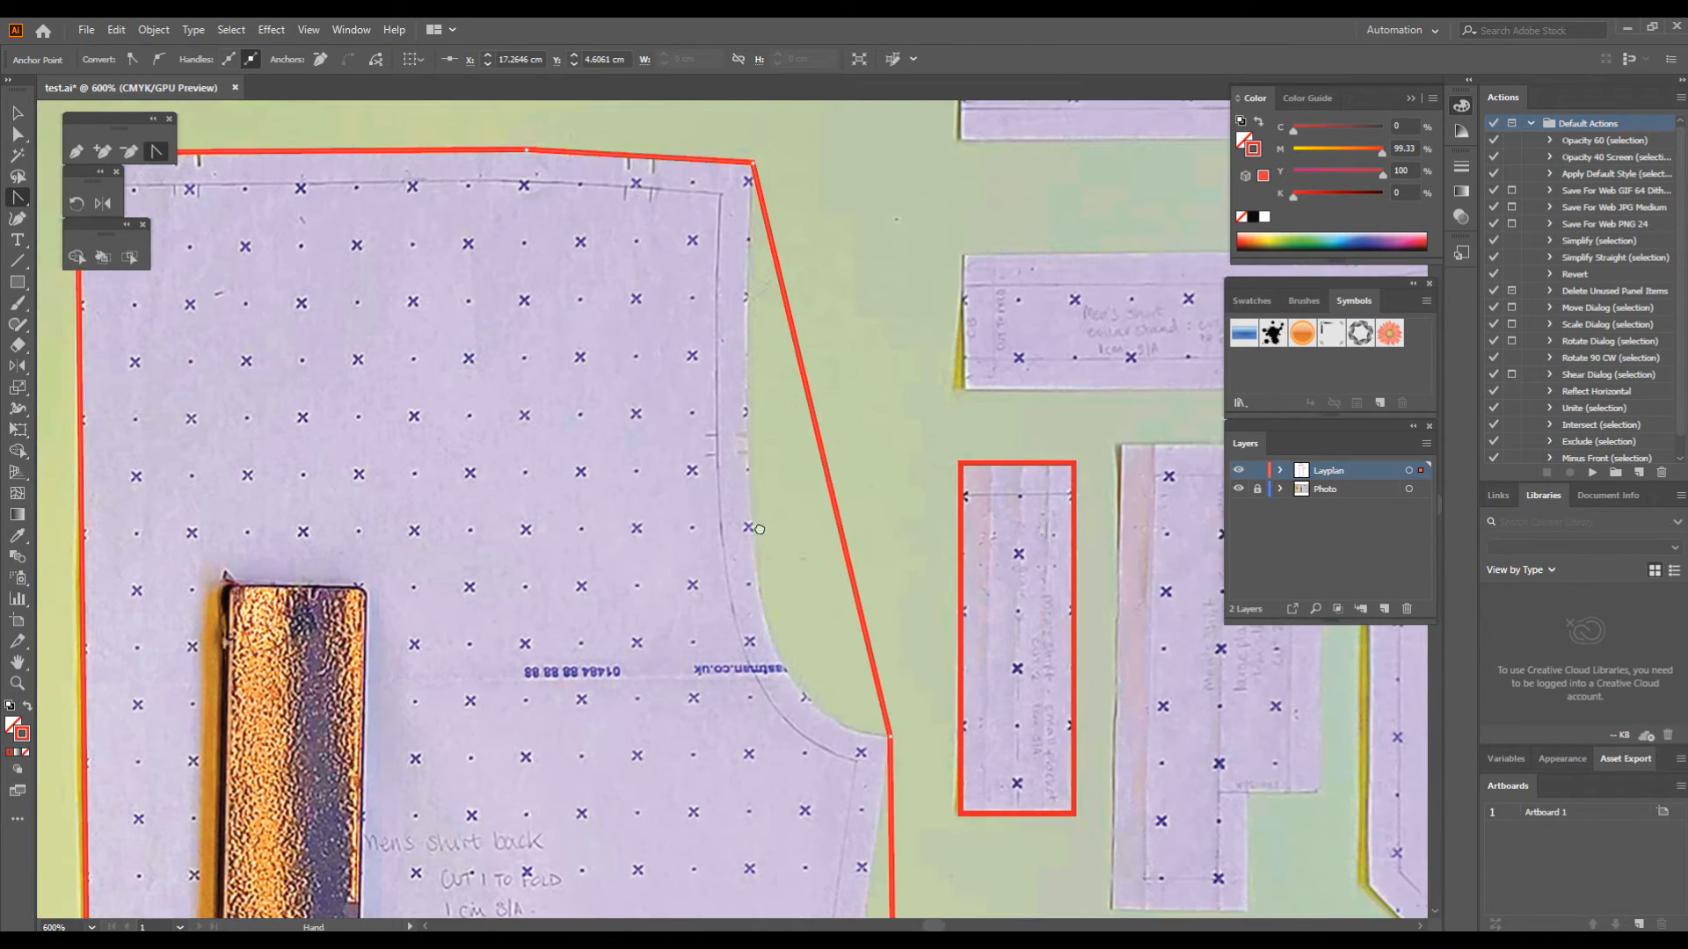
pyautogui.moveTo(829, 531); pyautogui.dragTo(704, 525)
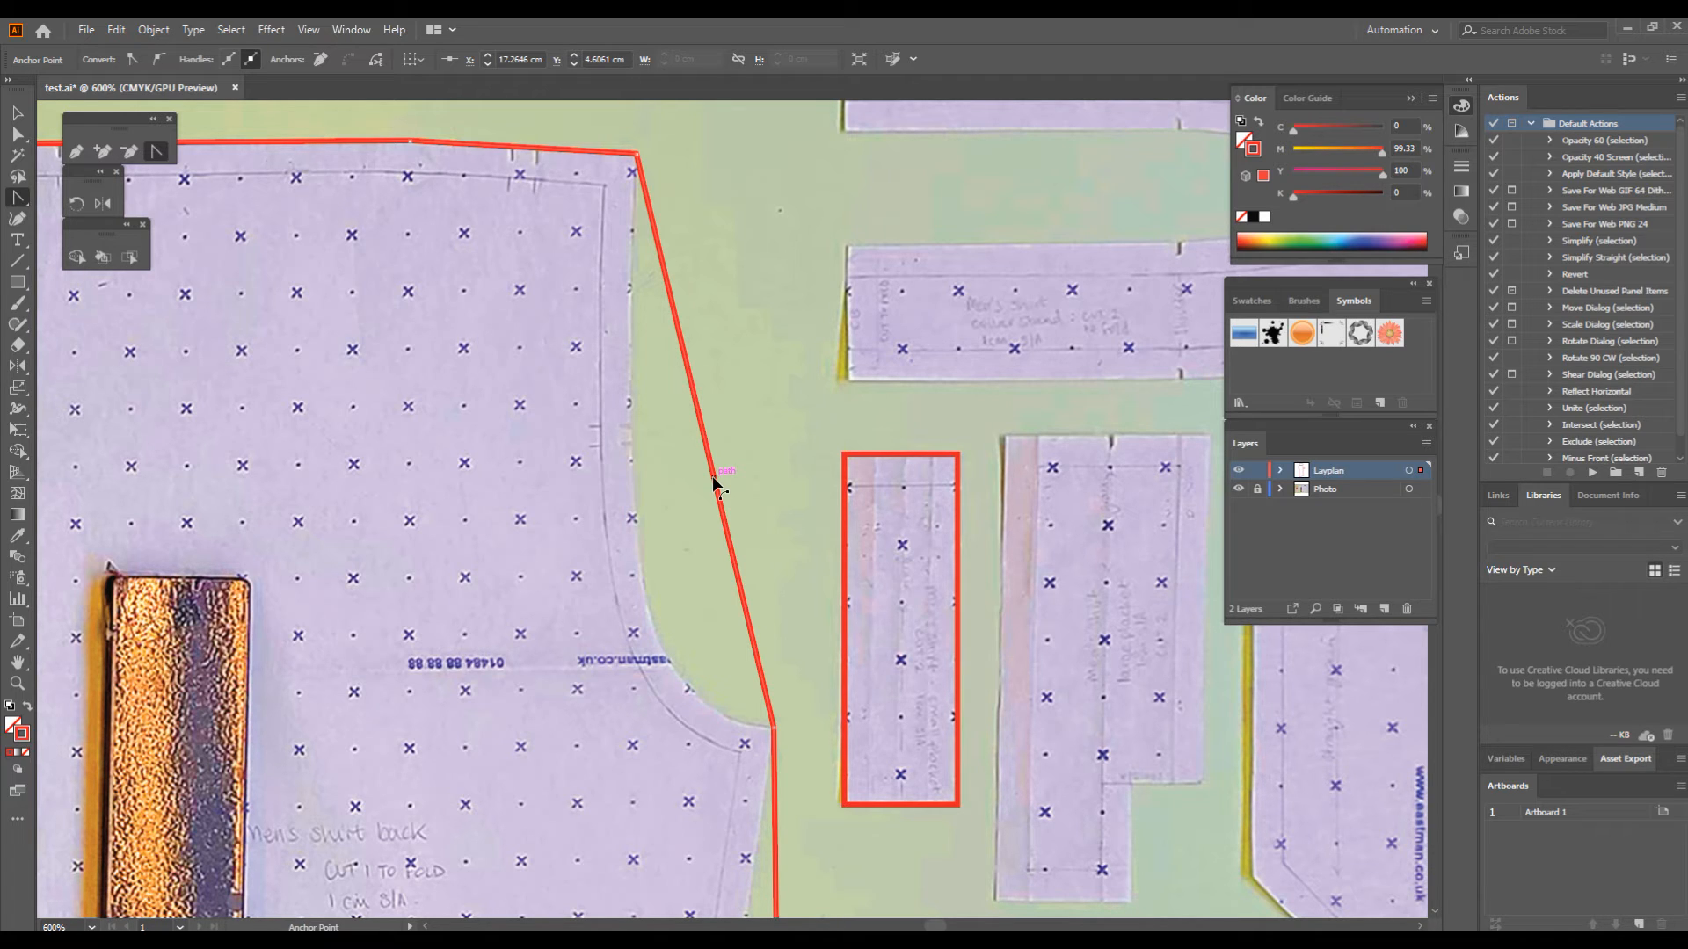
pyautogui.moveTo(712, 477); pyautogui.dragTo(646, 605)
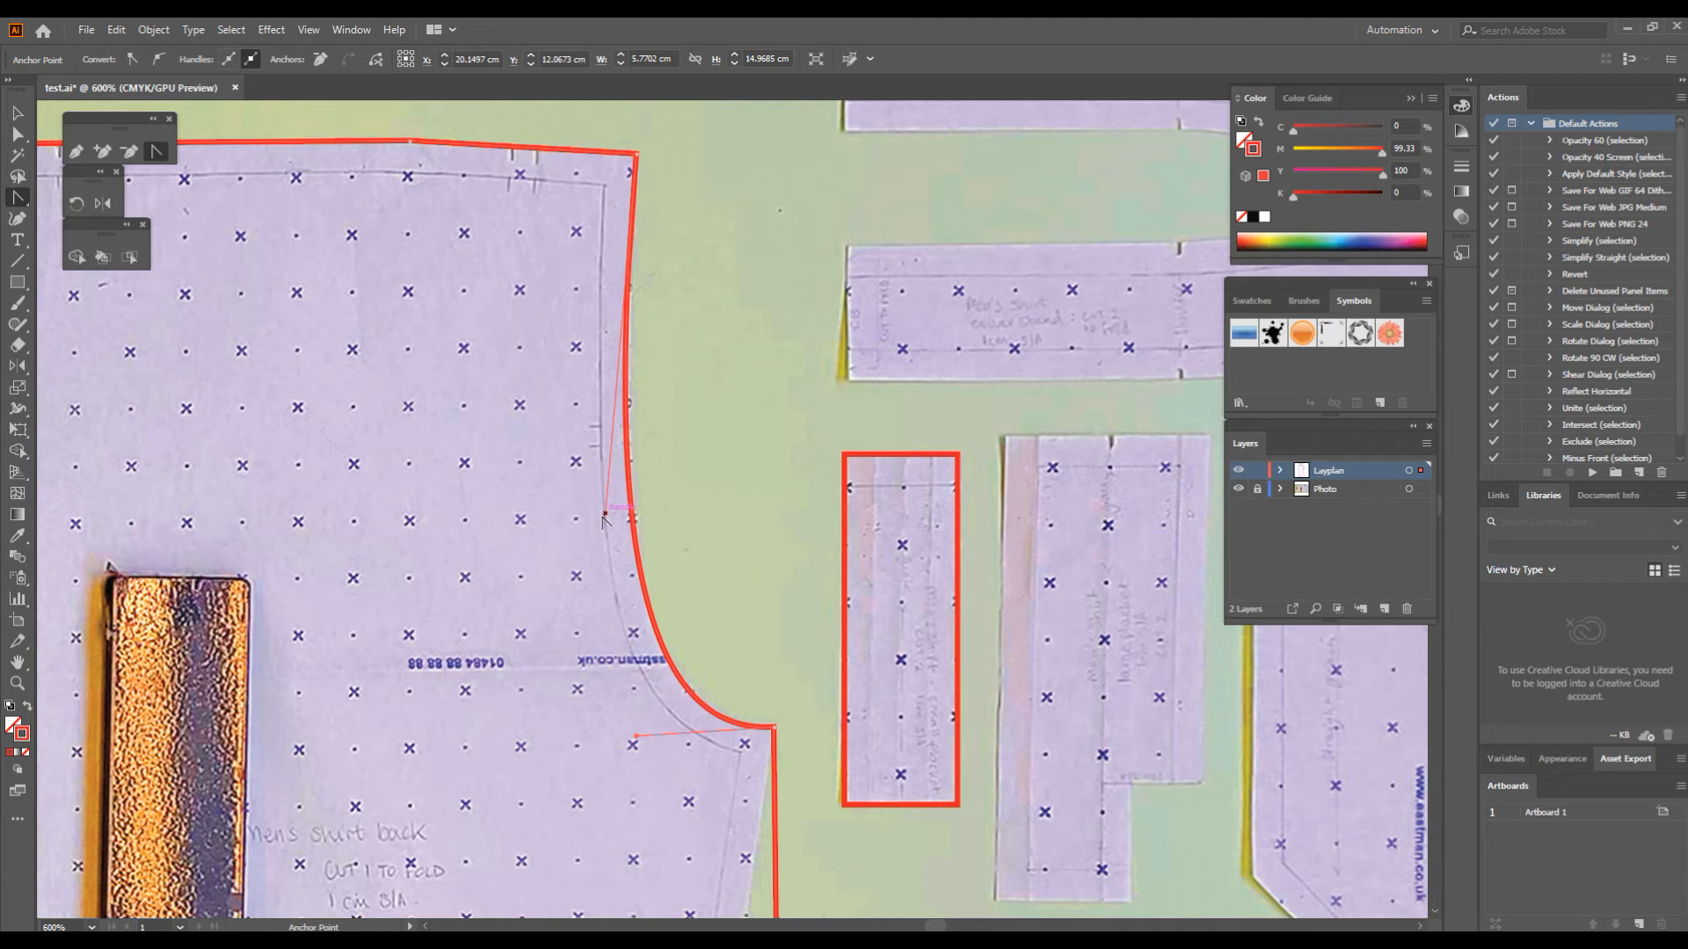
# - Fine-tune the upper and underarm curve handles of the back armhole until the curve matches the paper edge
pyautogui.moveTo(605, 520); pyautogui.dragTo(617, 458)
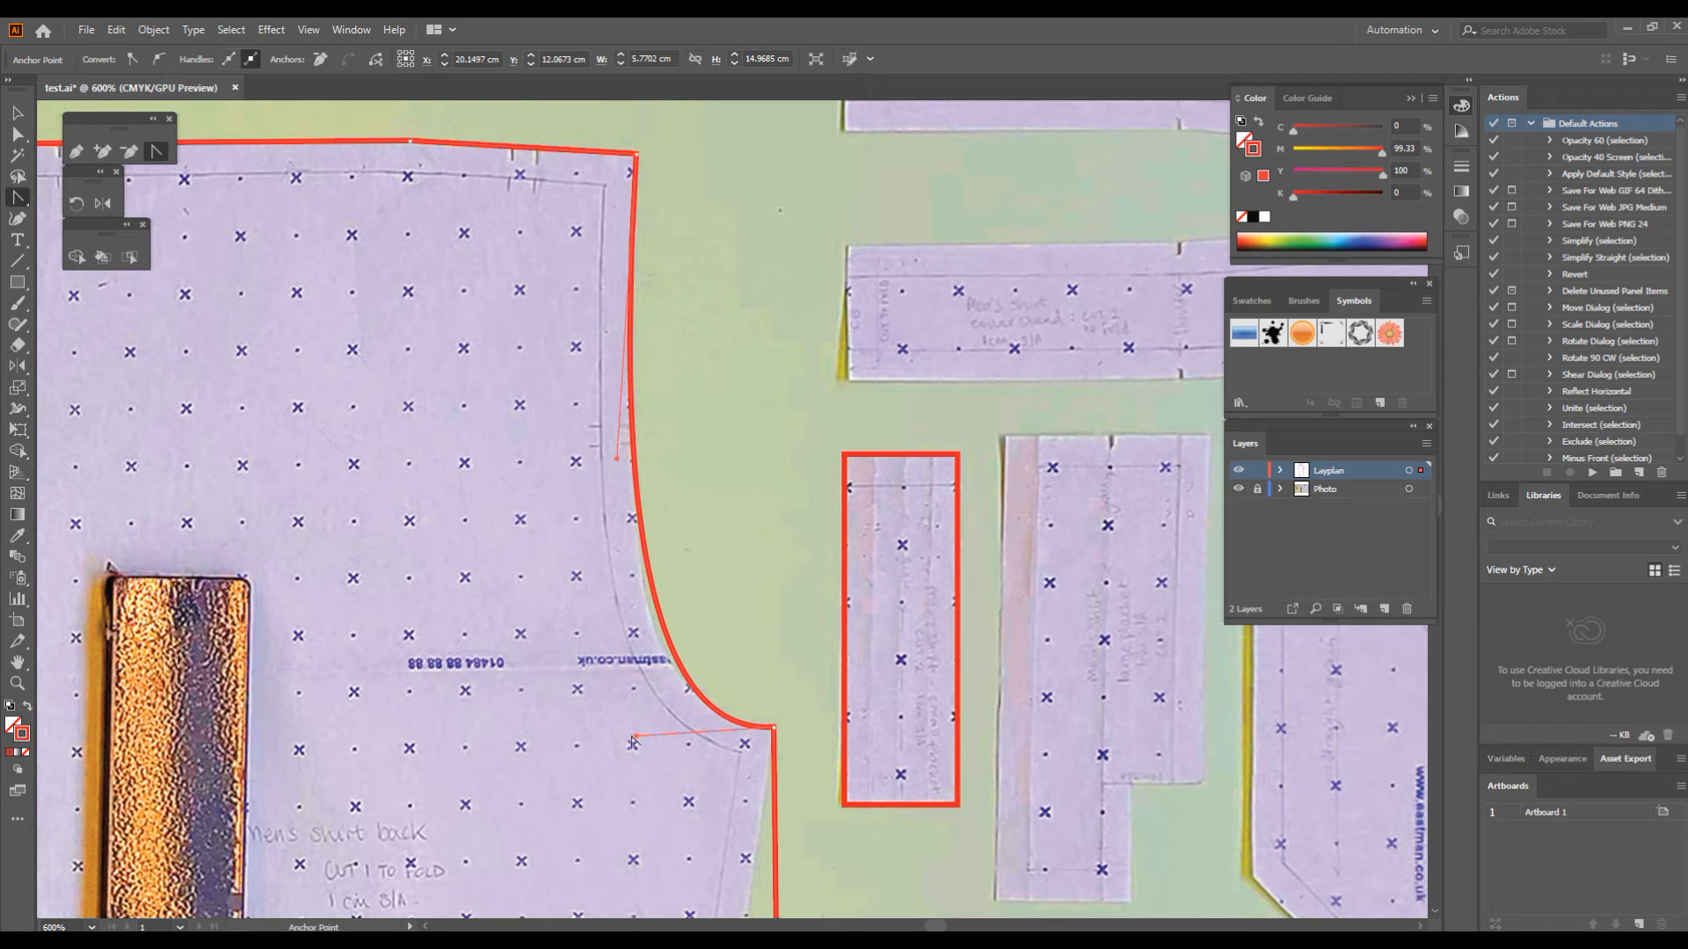
pyautogui.moveTo(635, 744); pyautogui.dragTo(596, 697)
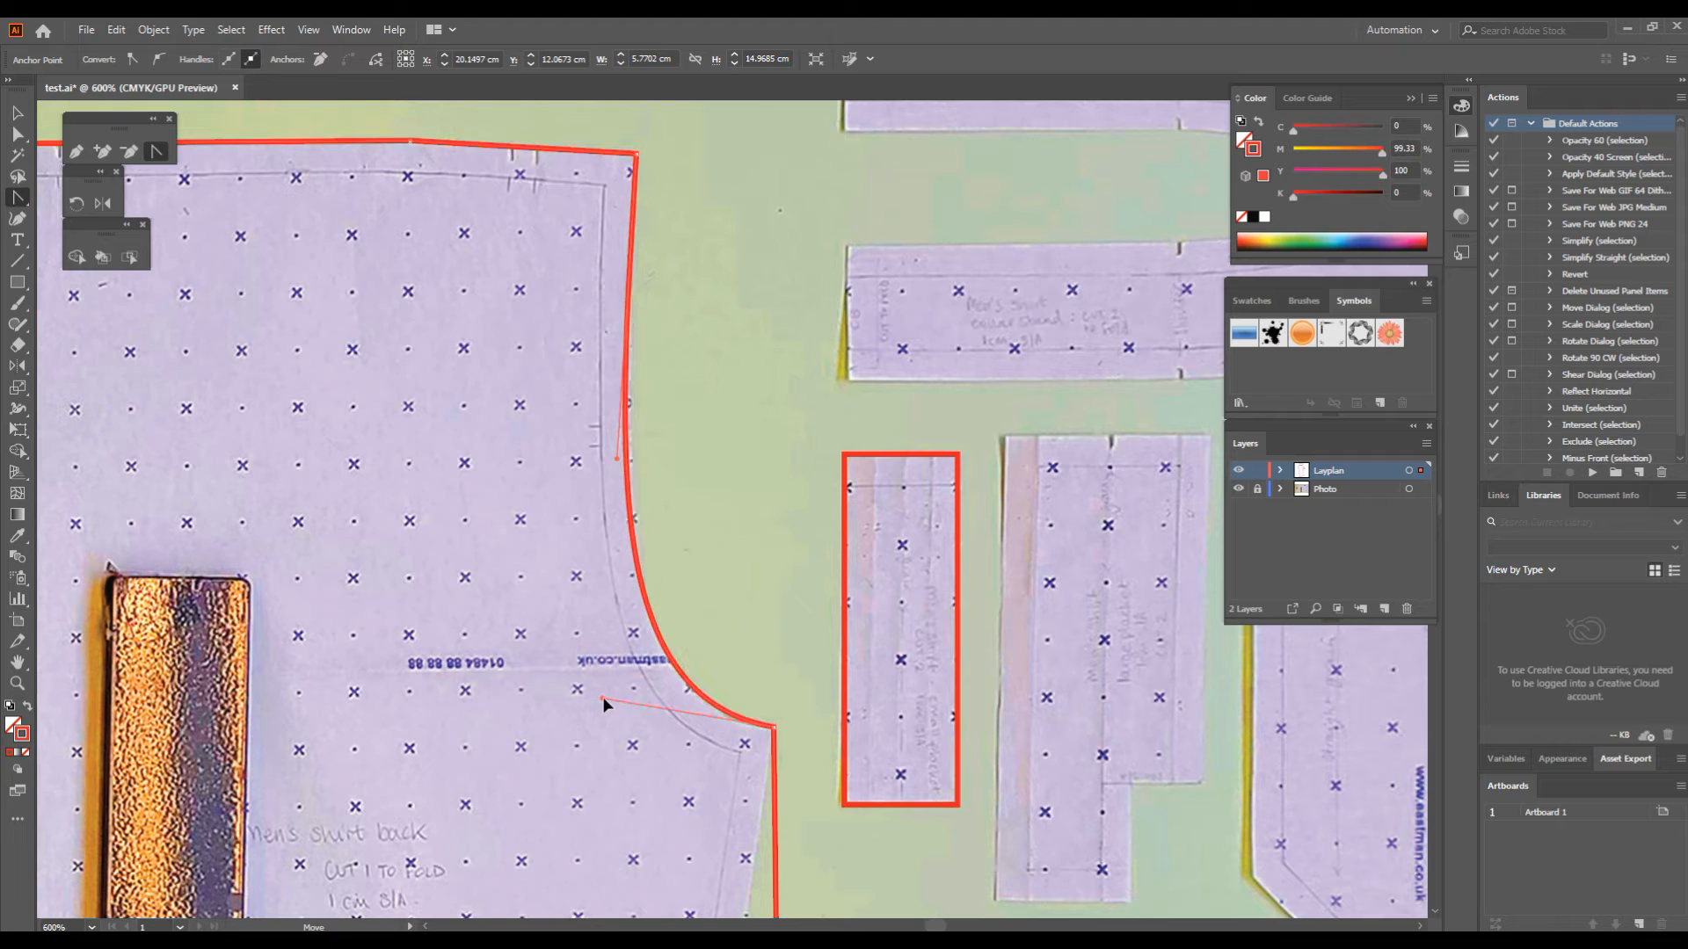
pyautogui.moveTo(620, 458); pyautogui.dragTo(626, 460)
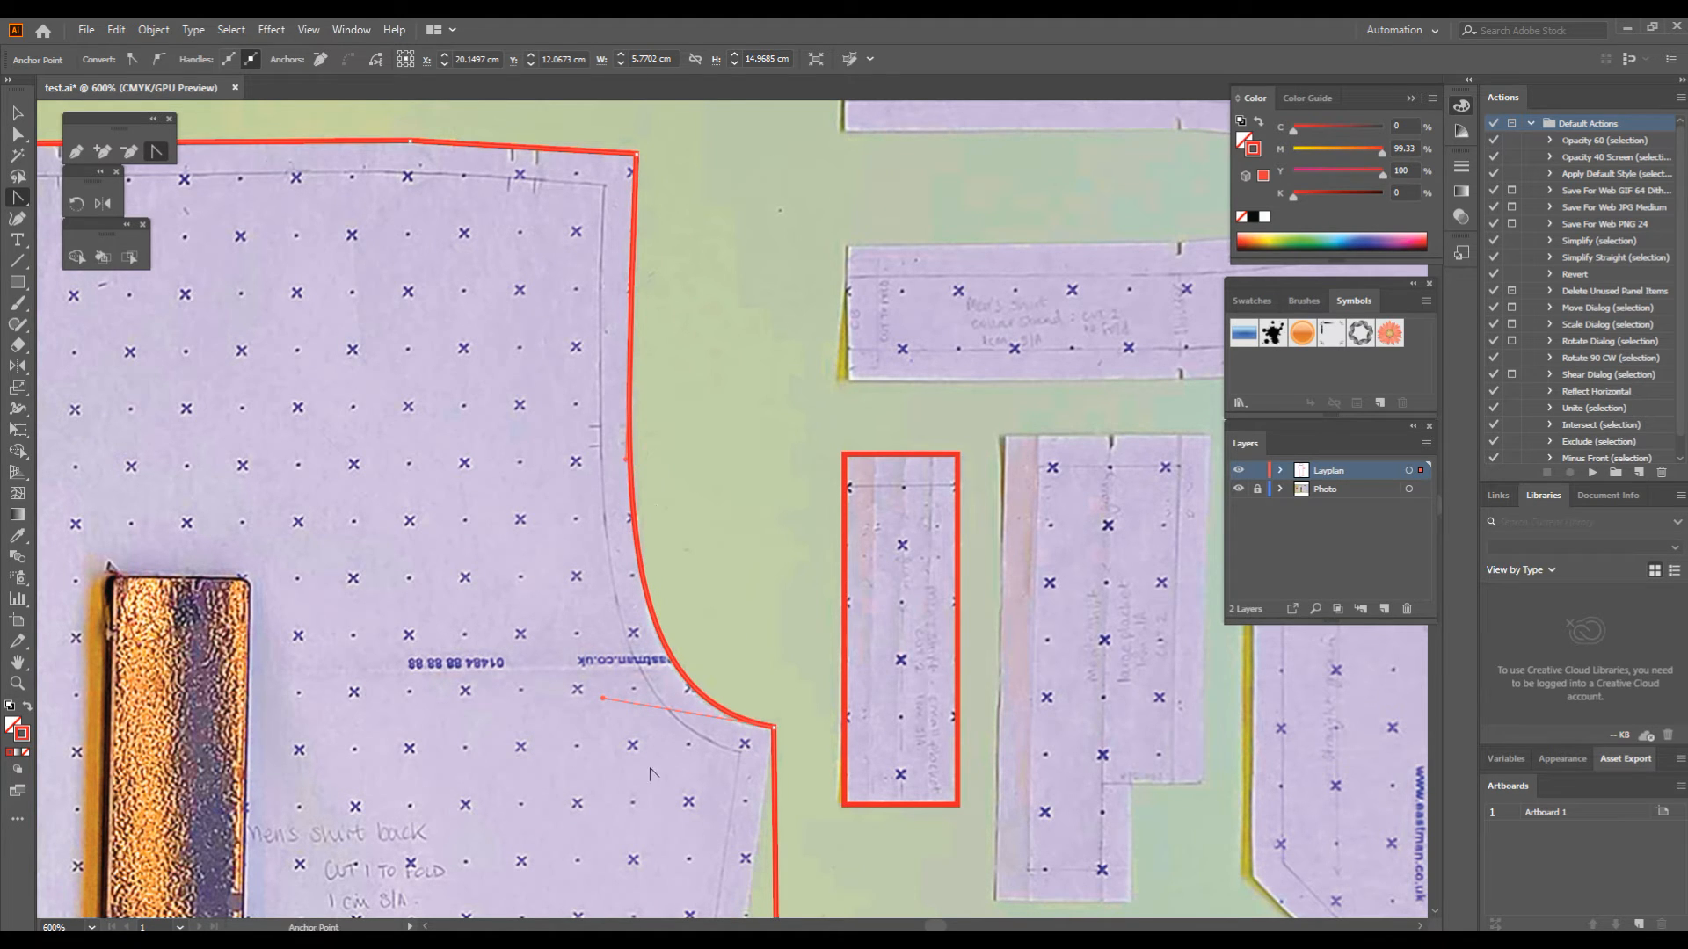
pyautogui.moveTo(603, 698); pyautogui.dragTo(596, 707)
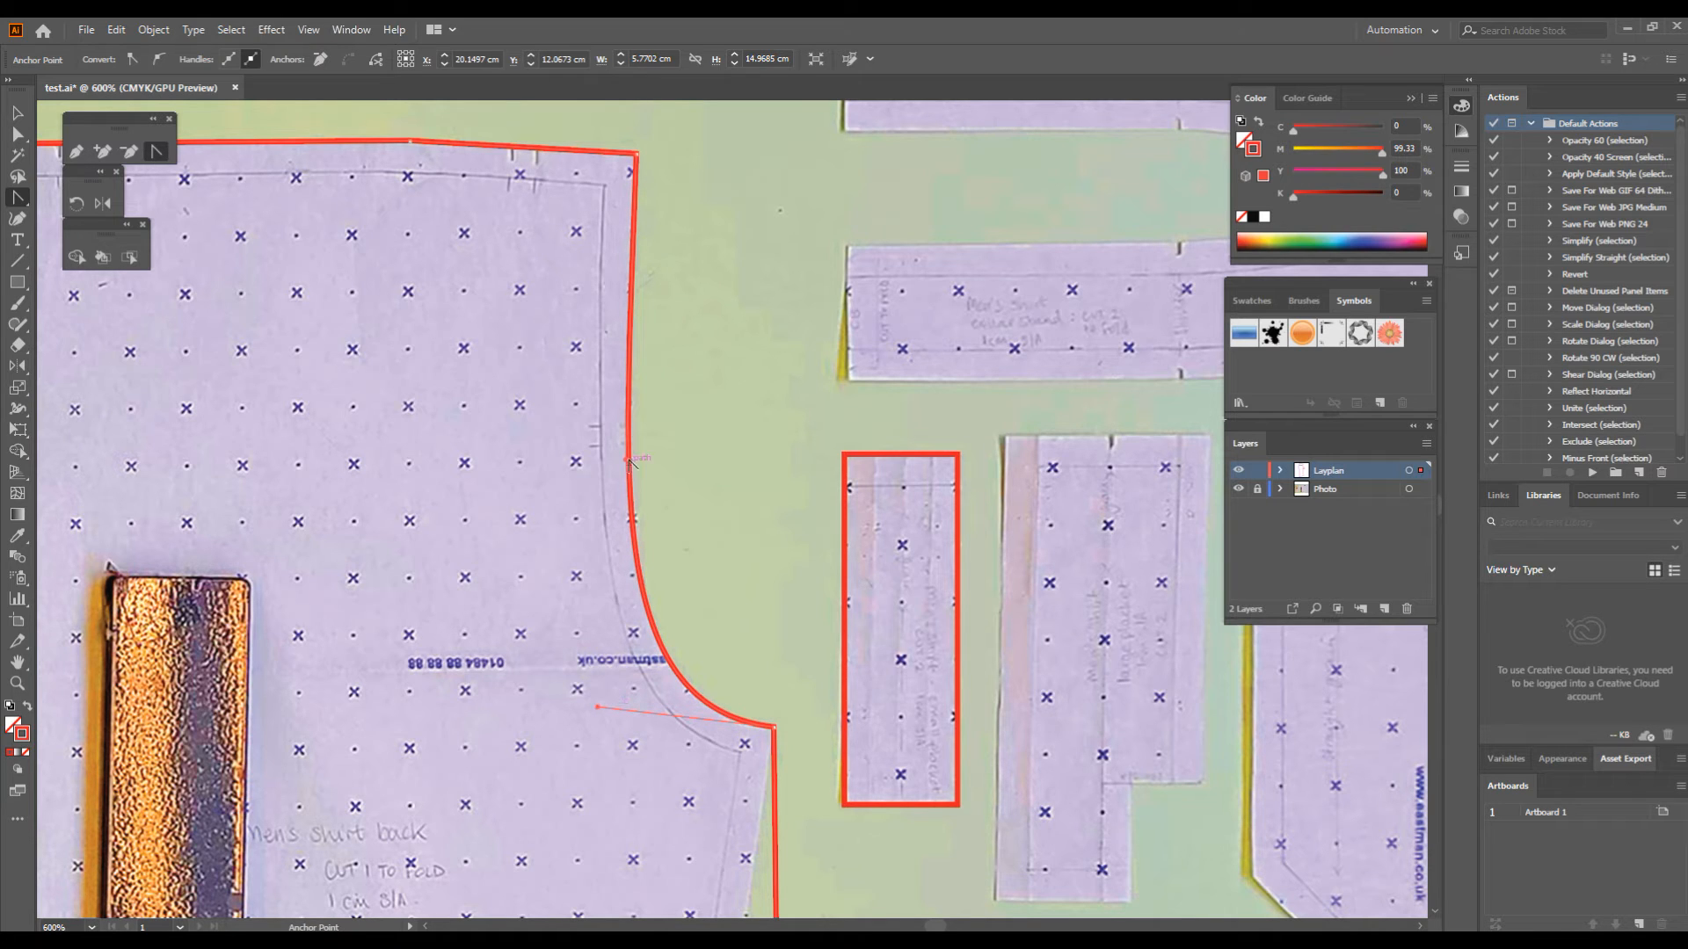
pyautogui.moveTo(625, 462); pyautogui.dragTo(636, 462)
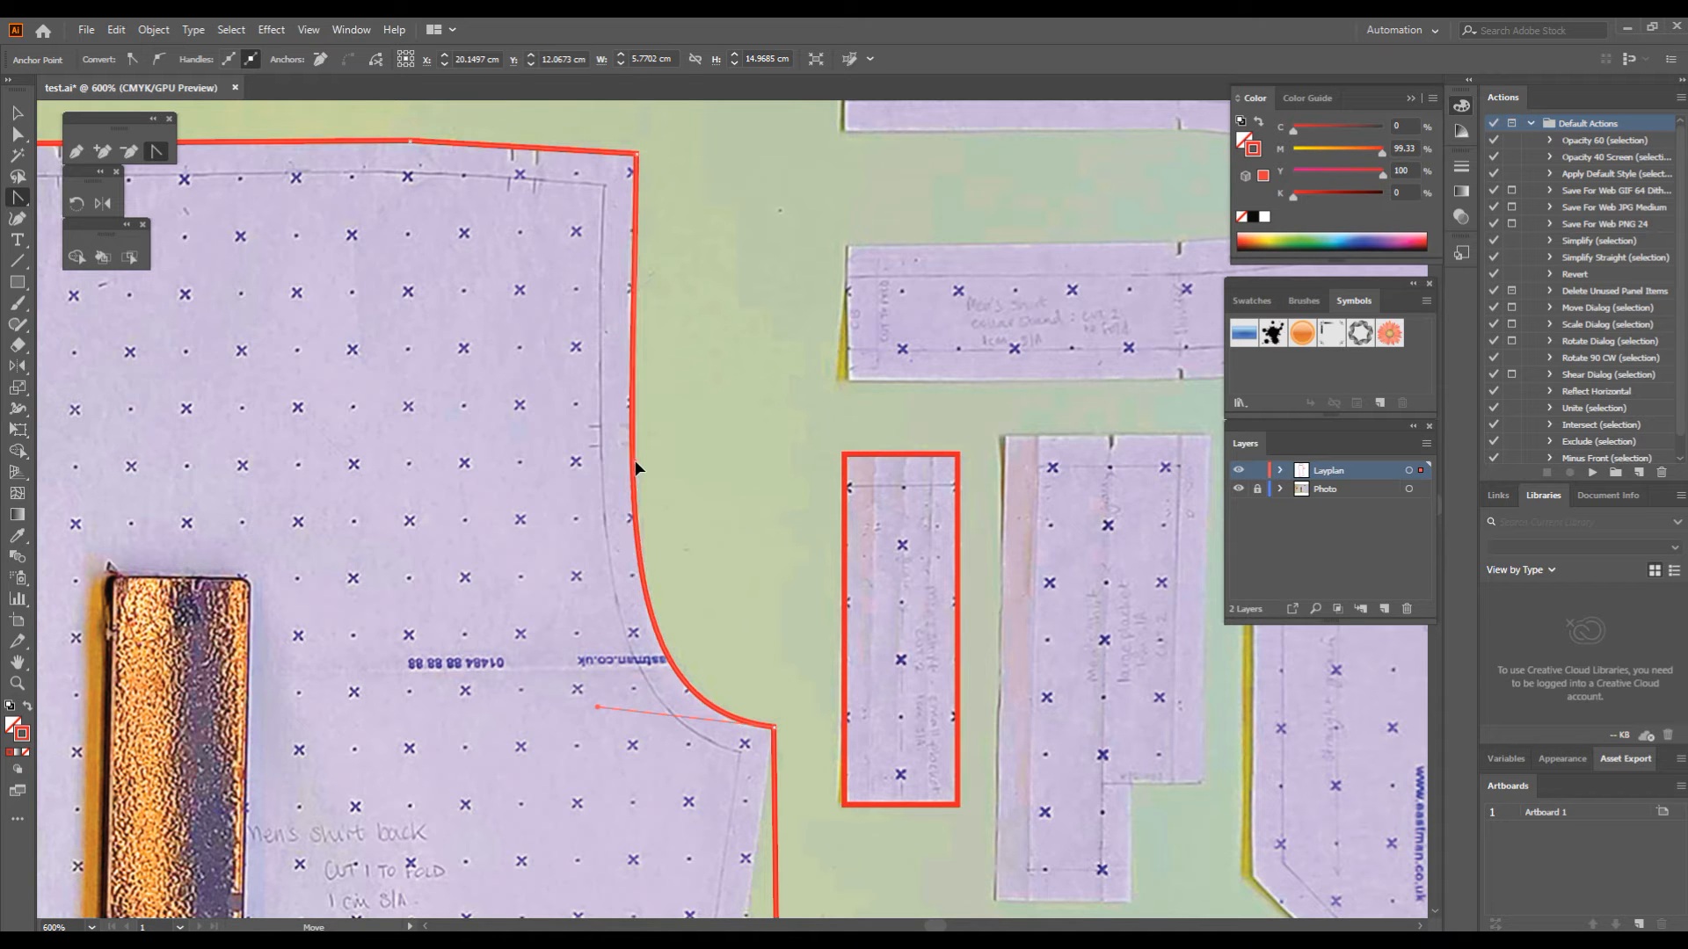
# - Bend the back's straight side seam inward to the waist and adjust both of its curve handles toward the paper edge
pyautogui.press('space')
pyautogui.moveTo(736, 649); pyautogui.dragTo(714, 257)
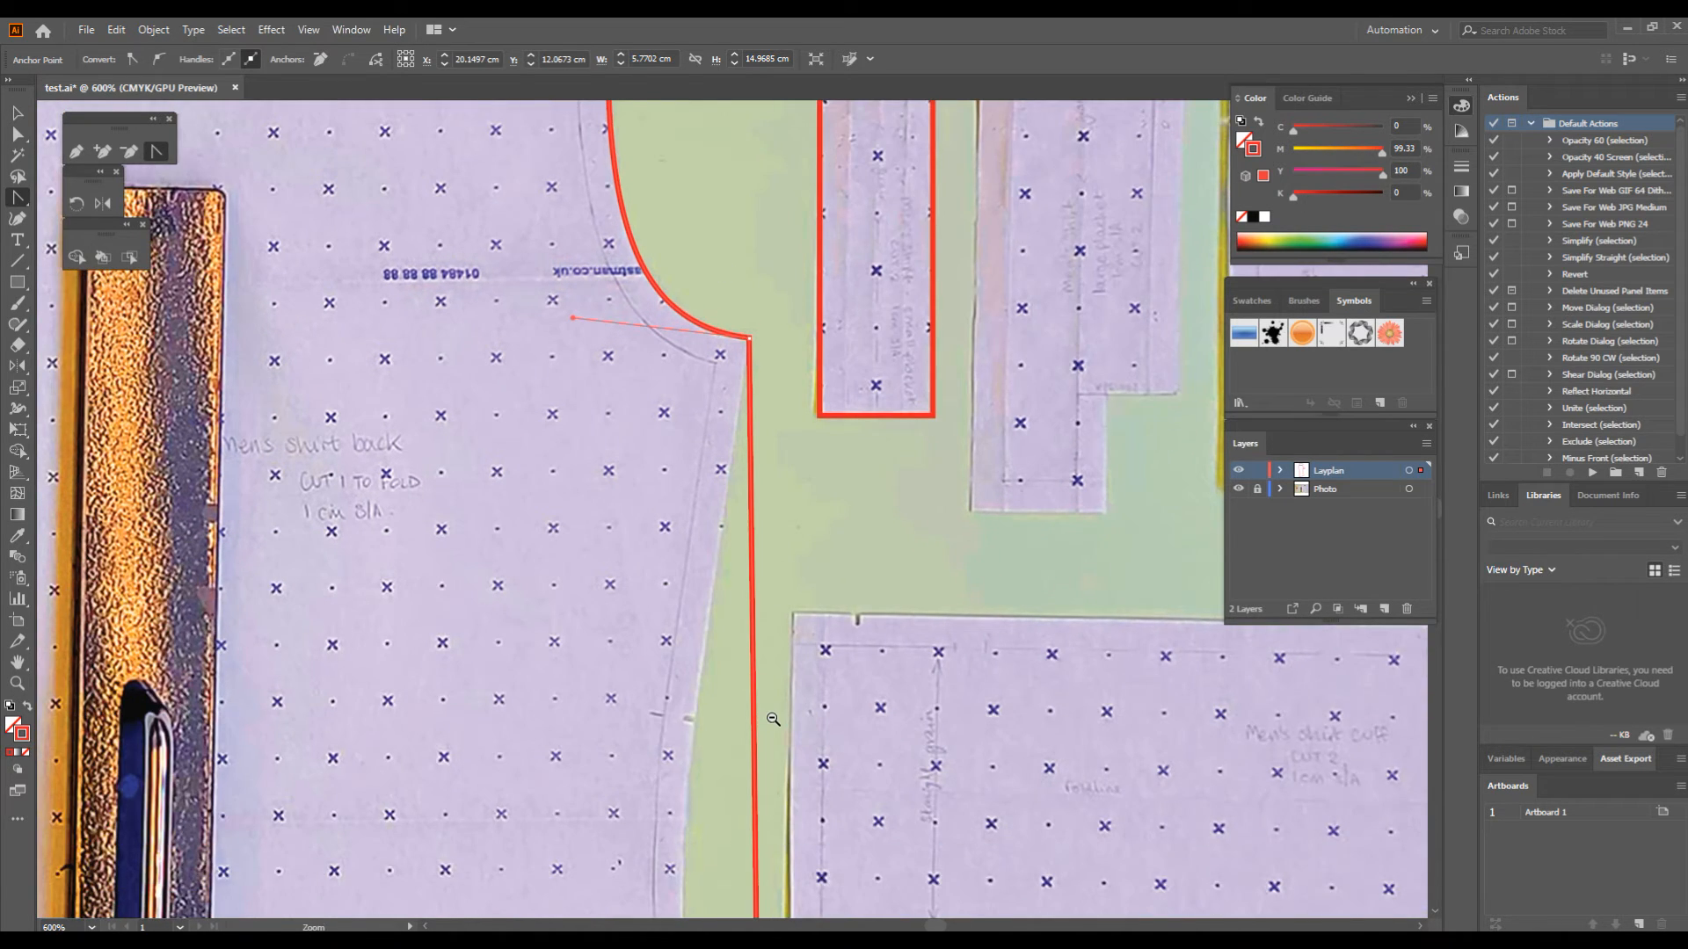
pyautogui.keyDown('ctrl'); pyautogui.keyDown('alt'); pyautogui.click(772, 719); pyautogui.keyUp('alt'); pyautogui.keyUp('ctrl')
pyautogui.keyDown('ctrl'); pyautogui.keyDown('alt'); pyautogui.click(773, 718); pyautogui.keyUp('alt'); pyautogui.keyUp('ctrl')
pyautogui.moveTo(758, 640); pyautogui.dragTo(887, 713)
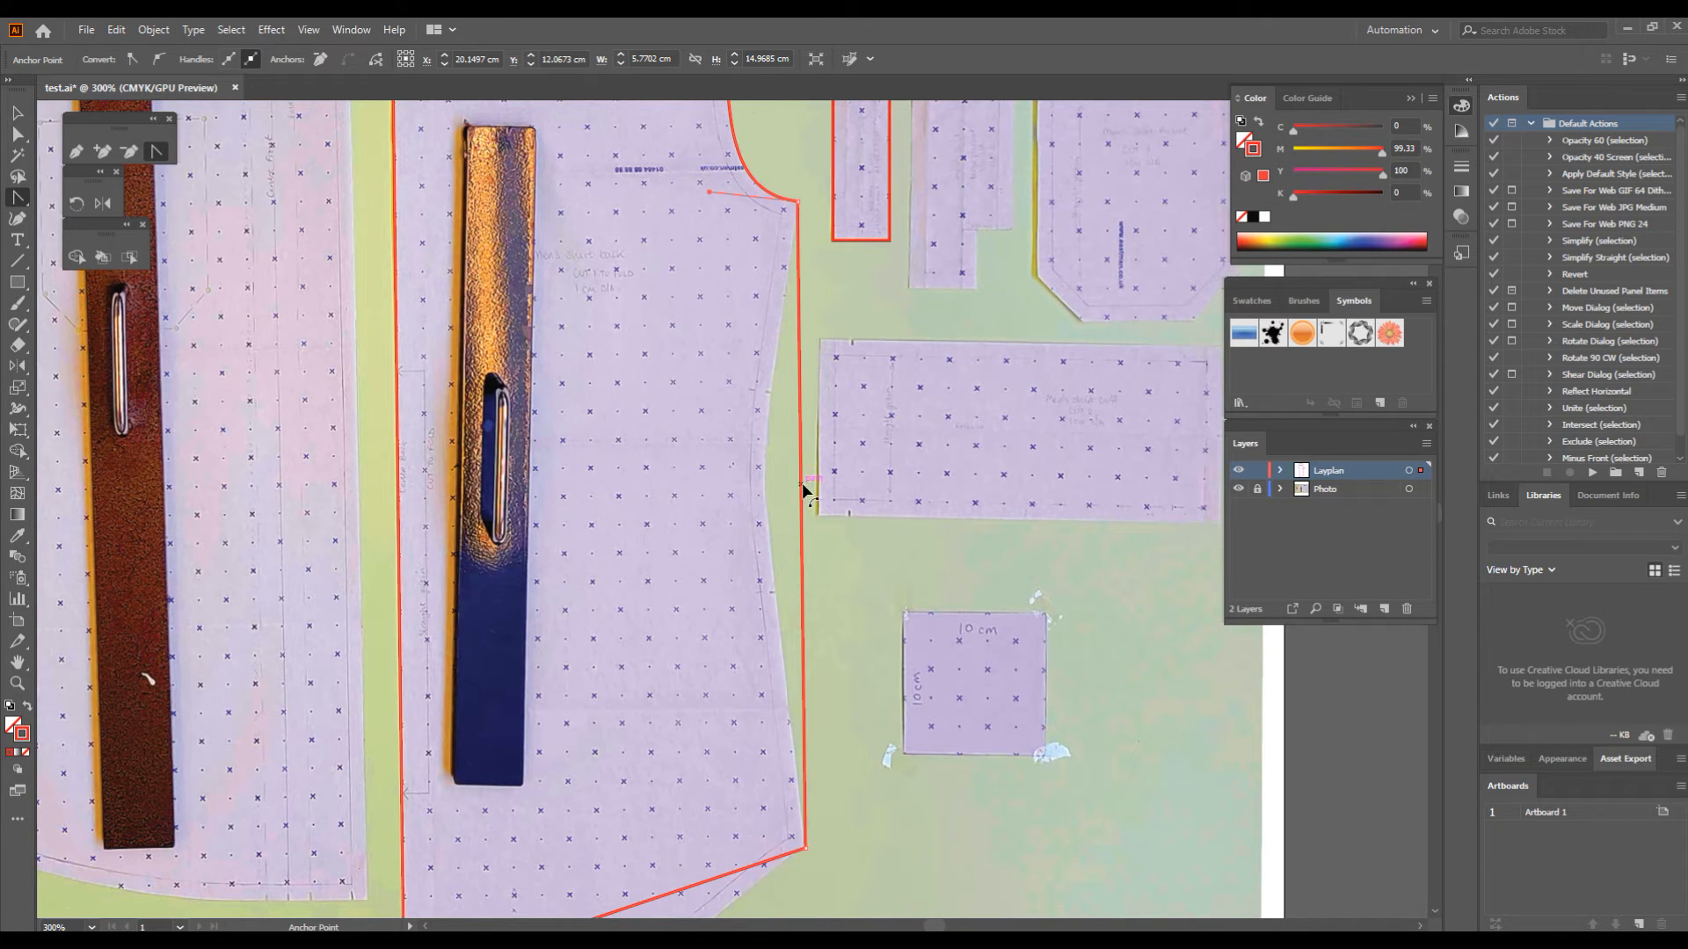
pyautogui.moveTo(802, 490); pyautogui.dragTo(763, 481)
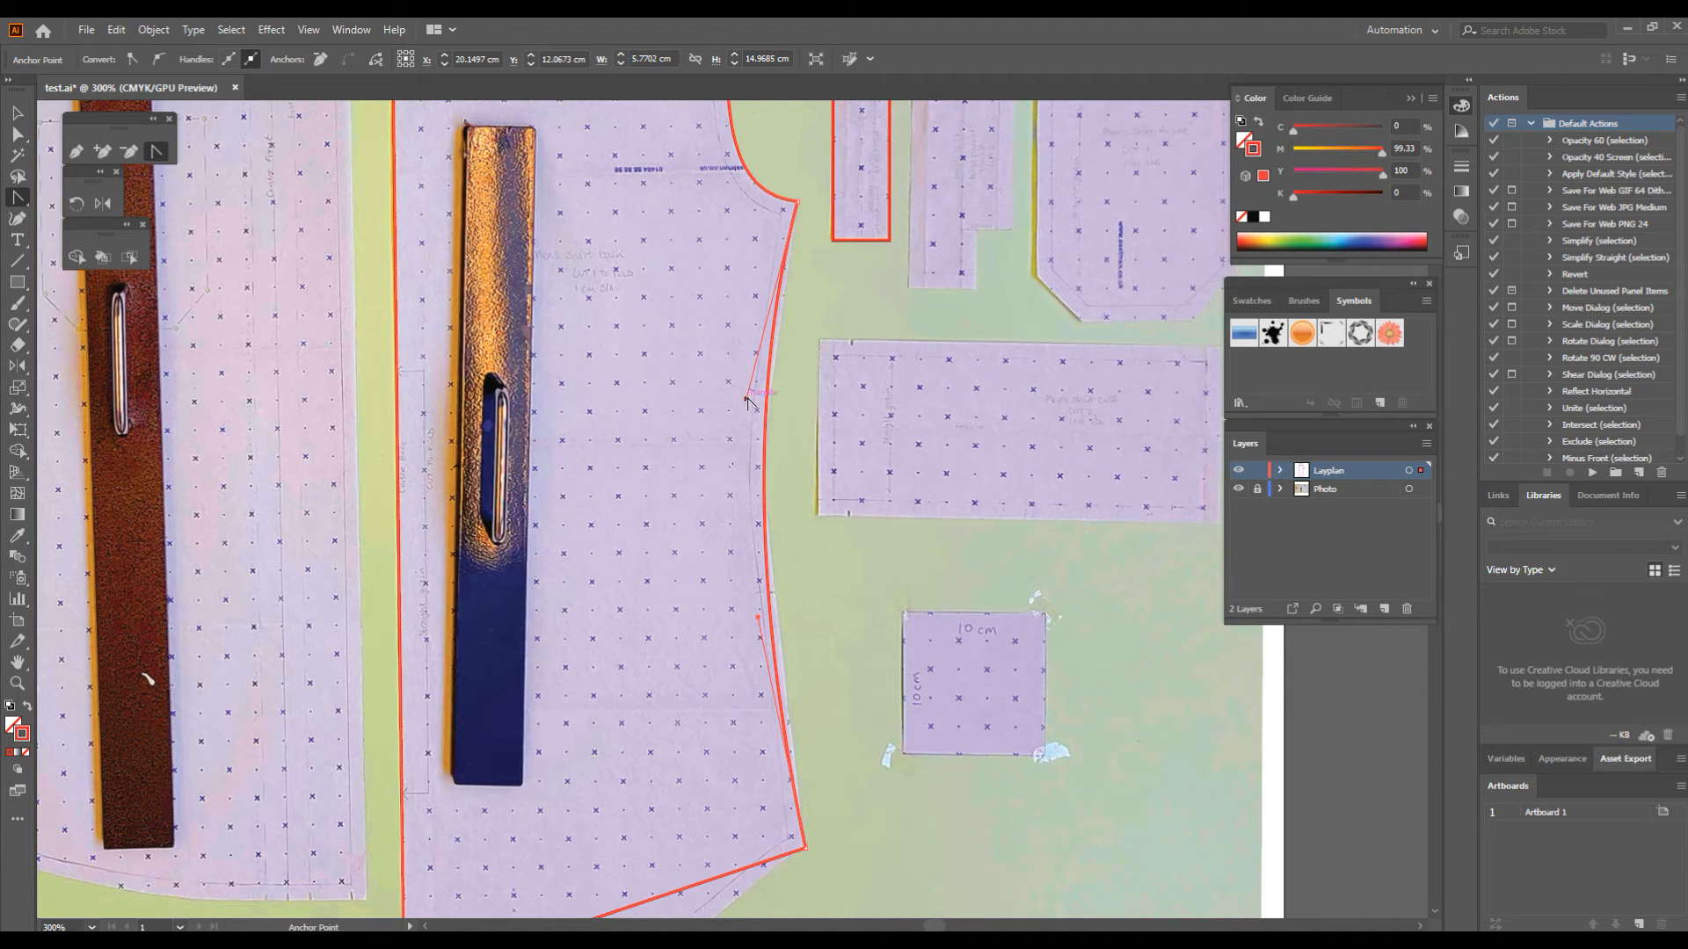
pyautogui.moveTo(756, 401); pyautogui.dragTo(758, 403)
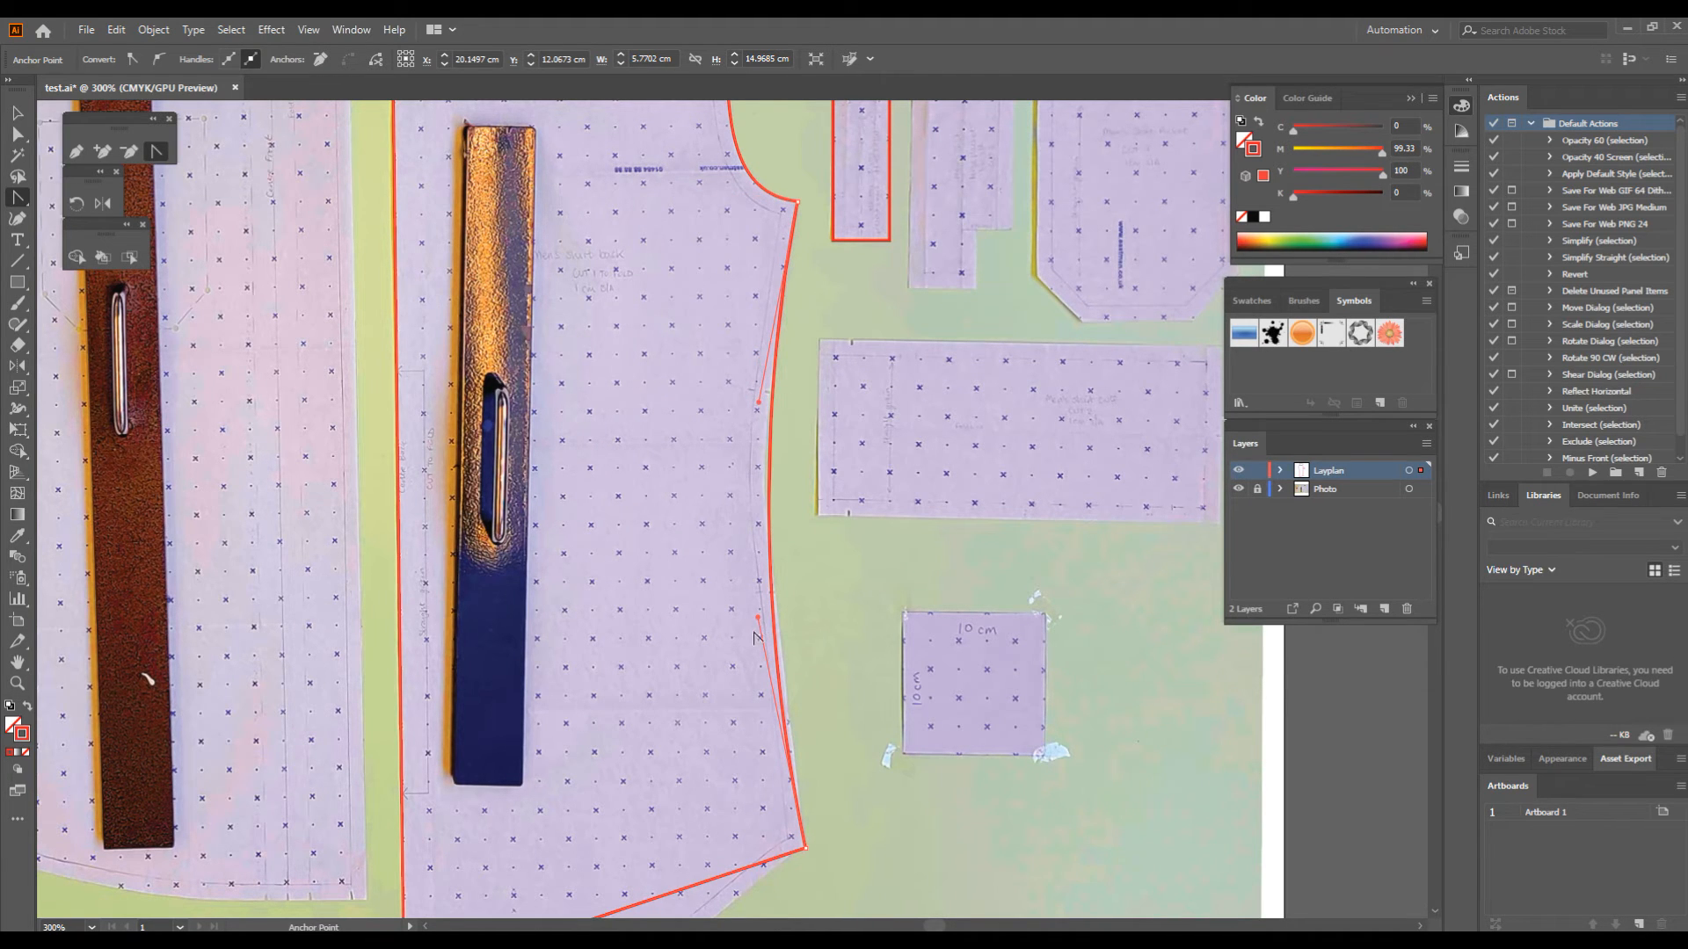
pyautogui.moveTo(756, 621); pyautogui.dragTo(746, 616)
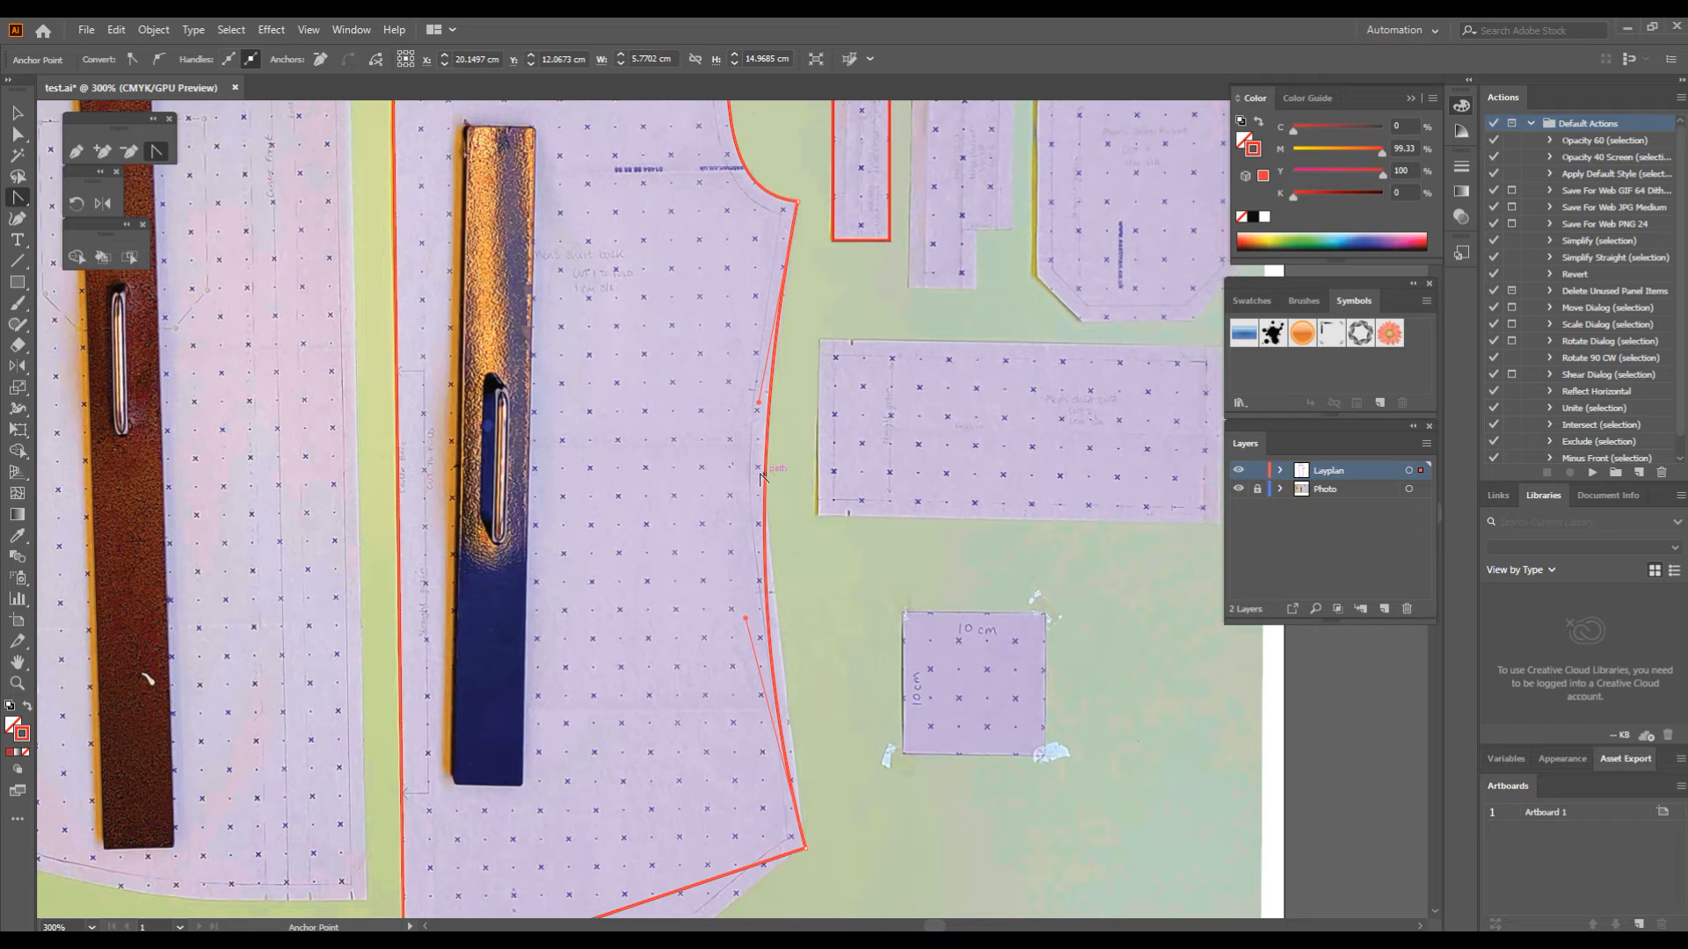
# - Add an anchor point on the side seam at X 22.48, Y 12.25 cm and reshape the curves on both sides to the paper edge
pyautogui.click(107, 151)
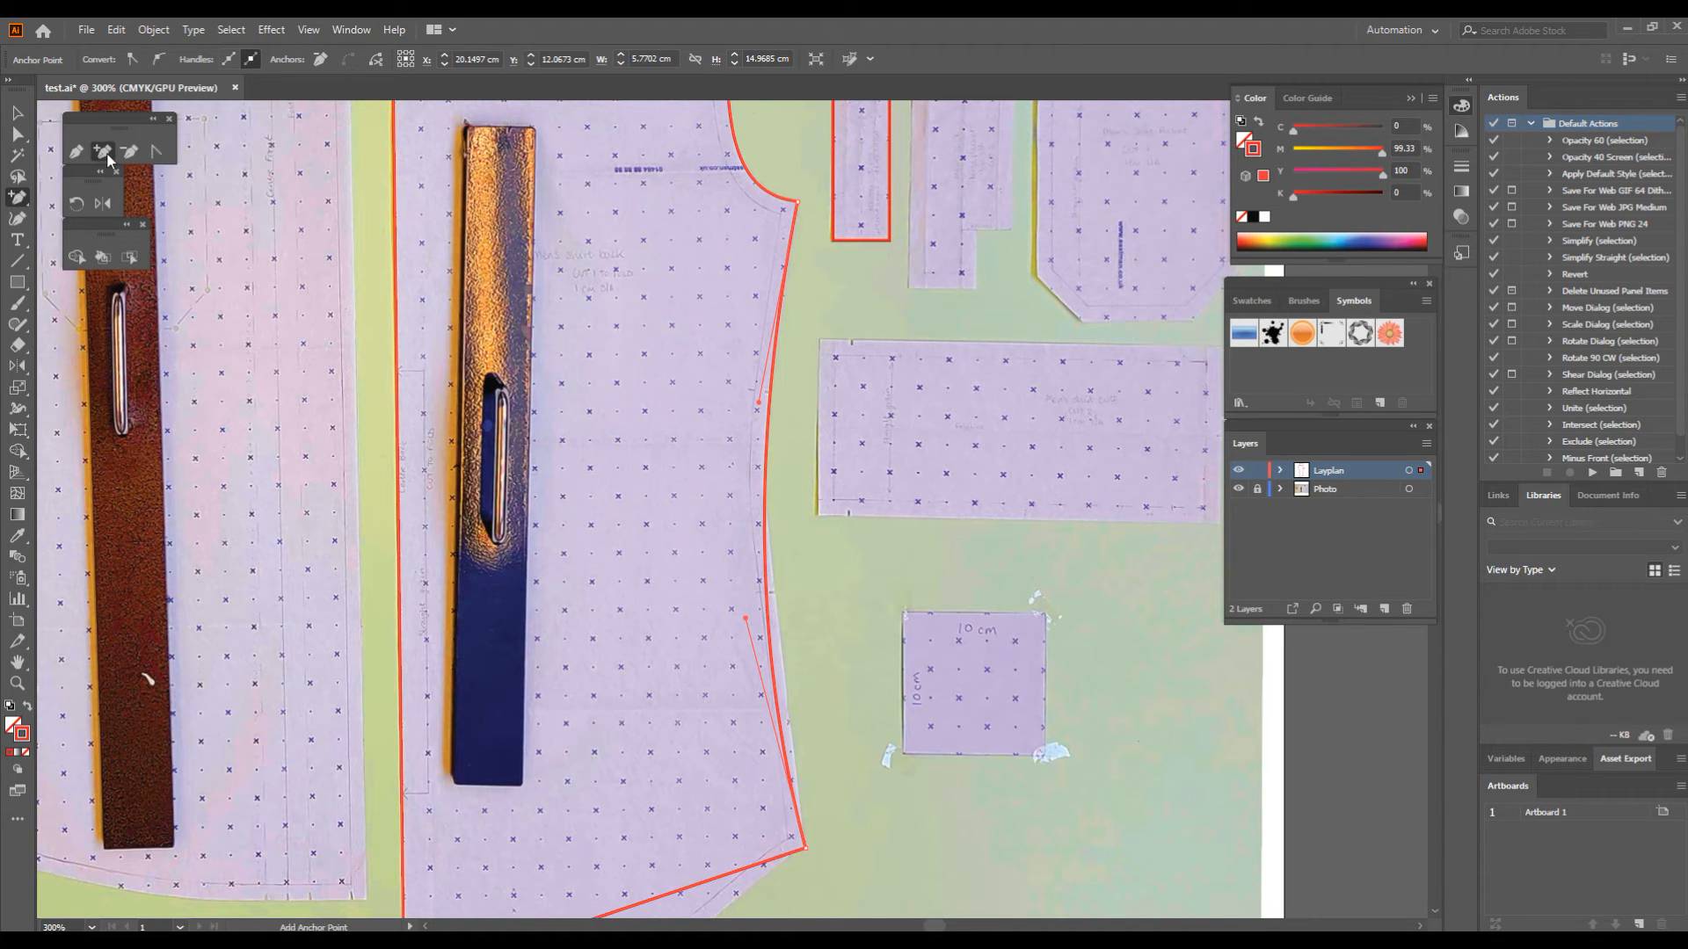
pyautogui.click(768, 460)
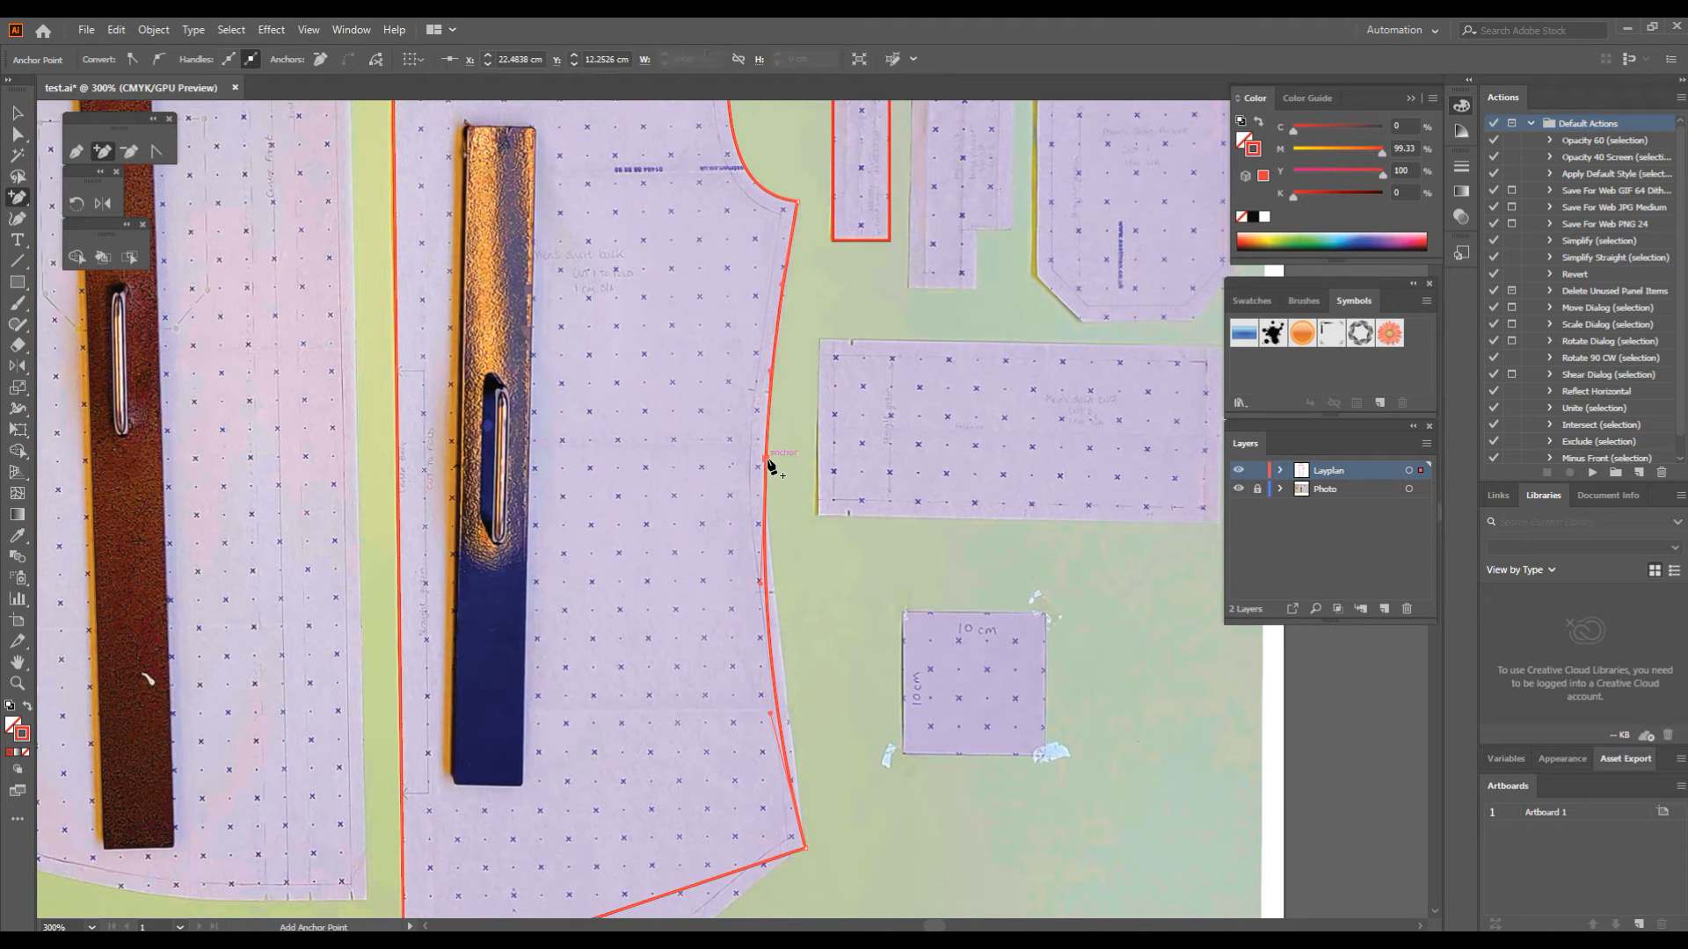
pyautogui.click(158, 152)
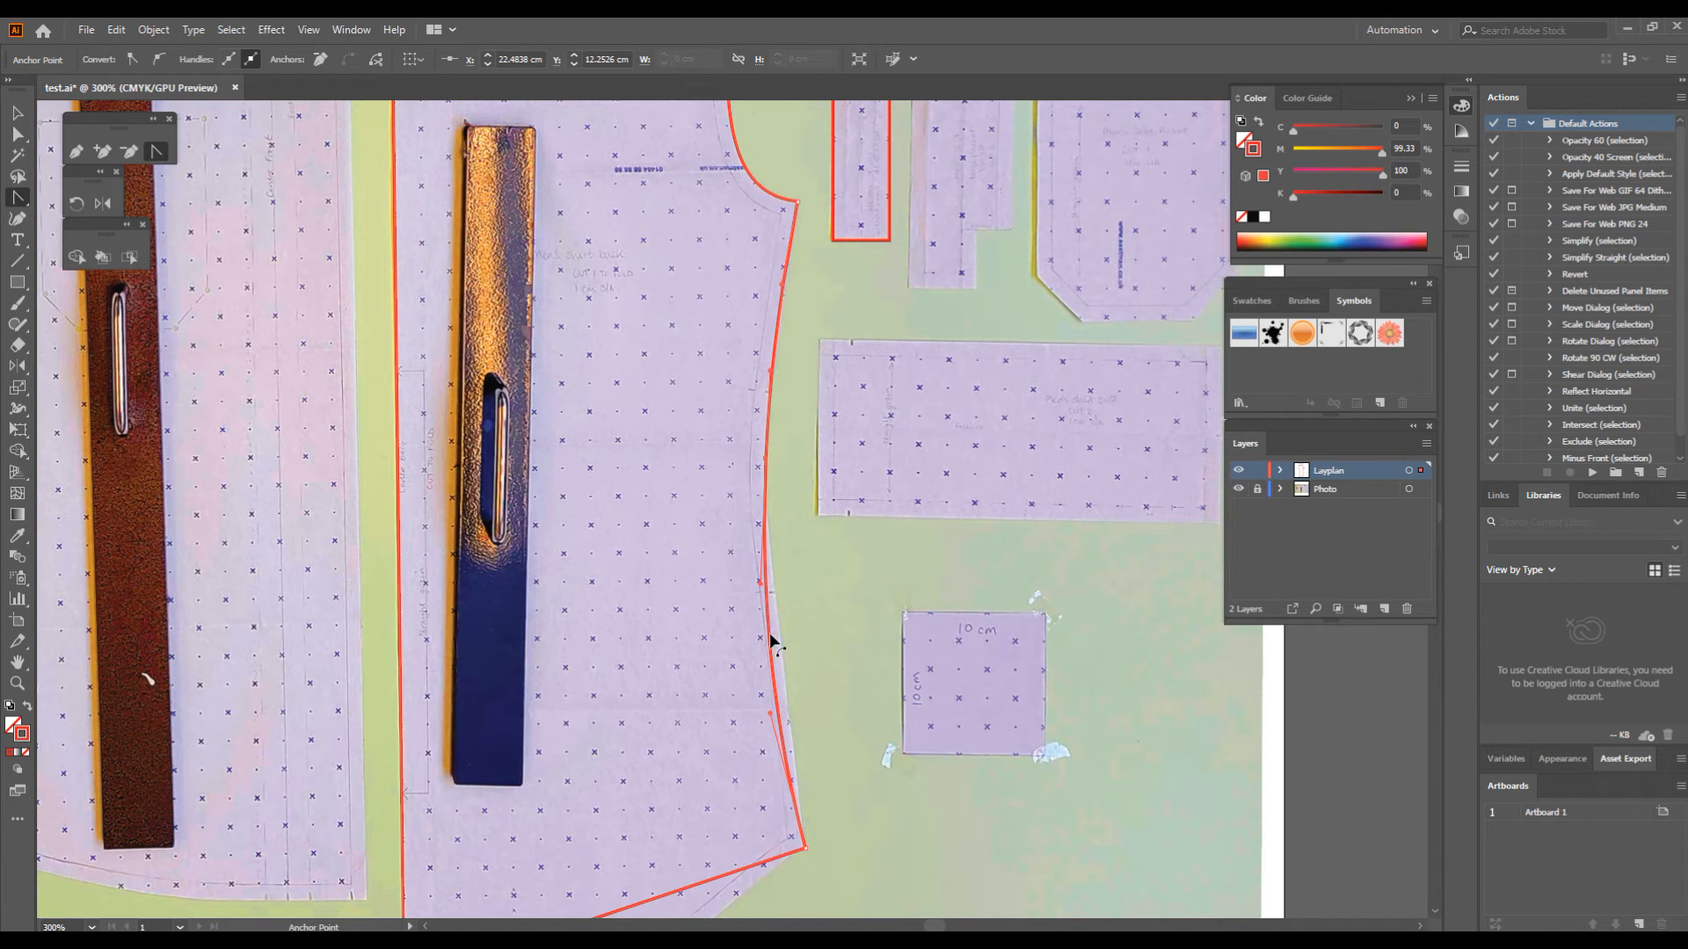
pyautogui.moveTo(765, 619); pyautogui.dragTo(778, 618)
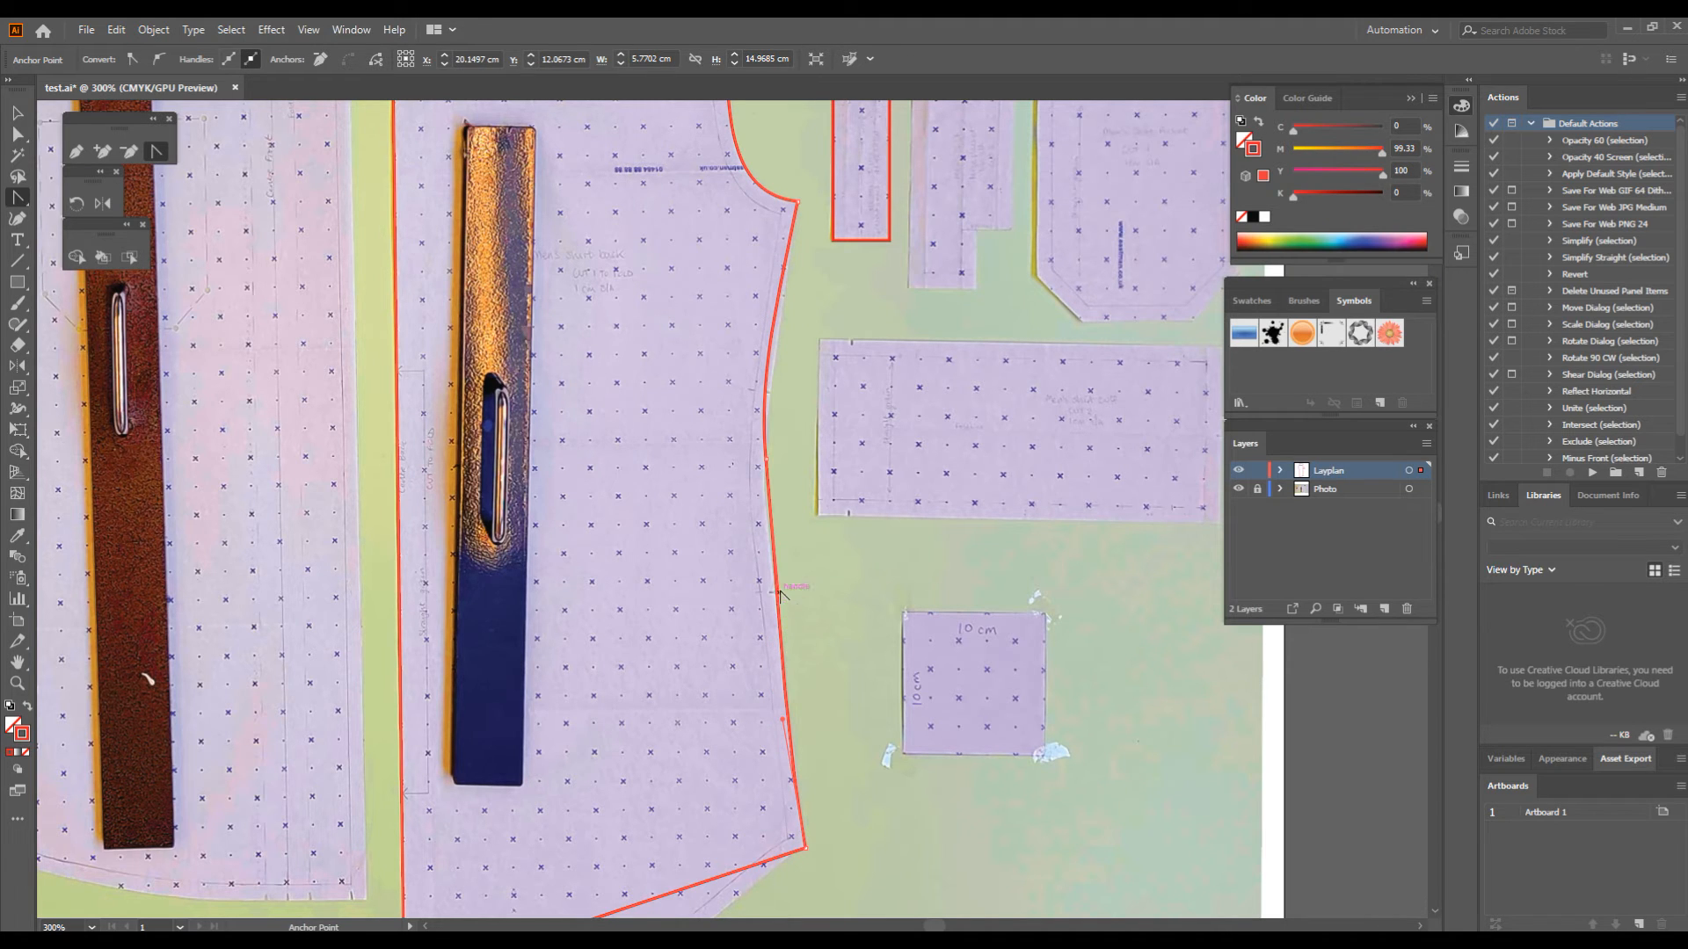
pyautogui.moveTo(777, 597); pyautogui.dragTo(772, 587)
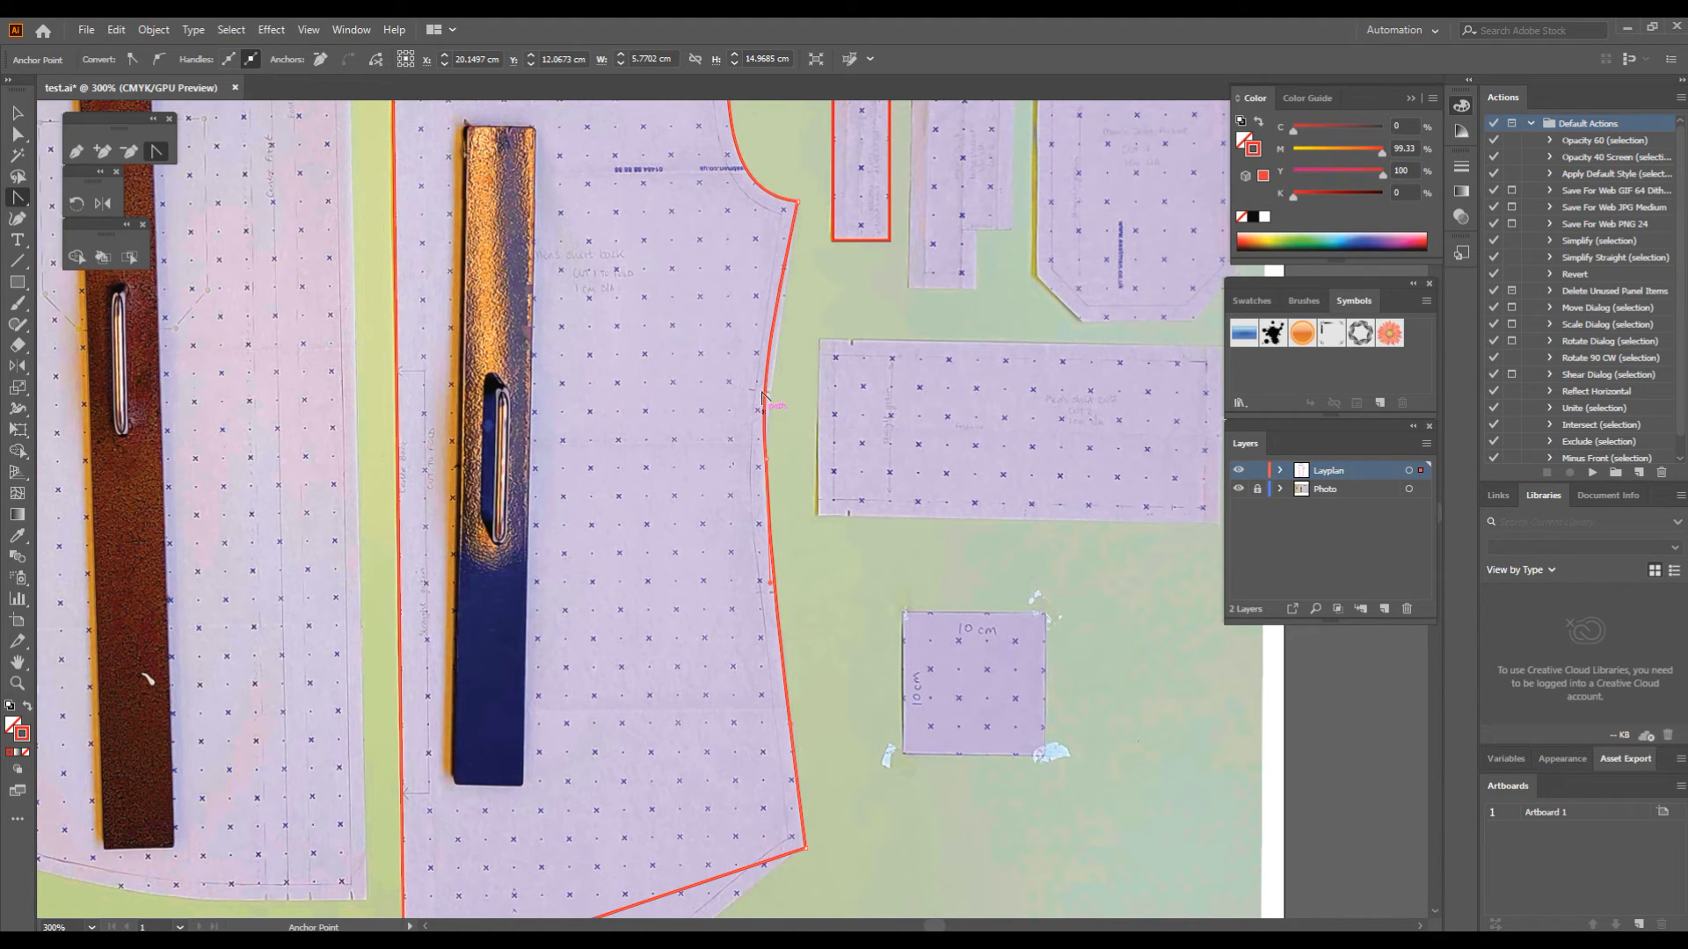
pyautogui.moveTo(764, 391); pyautogui.dragTo(773, 391)
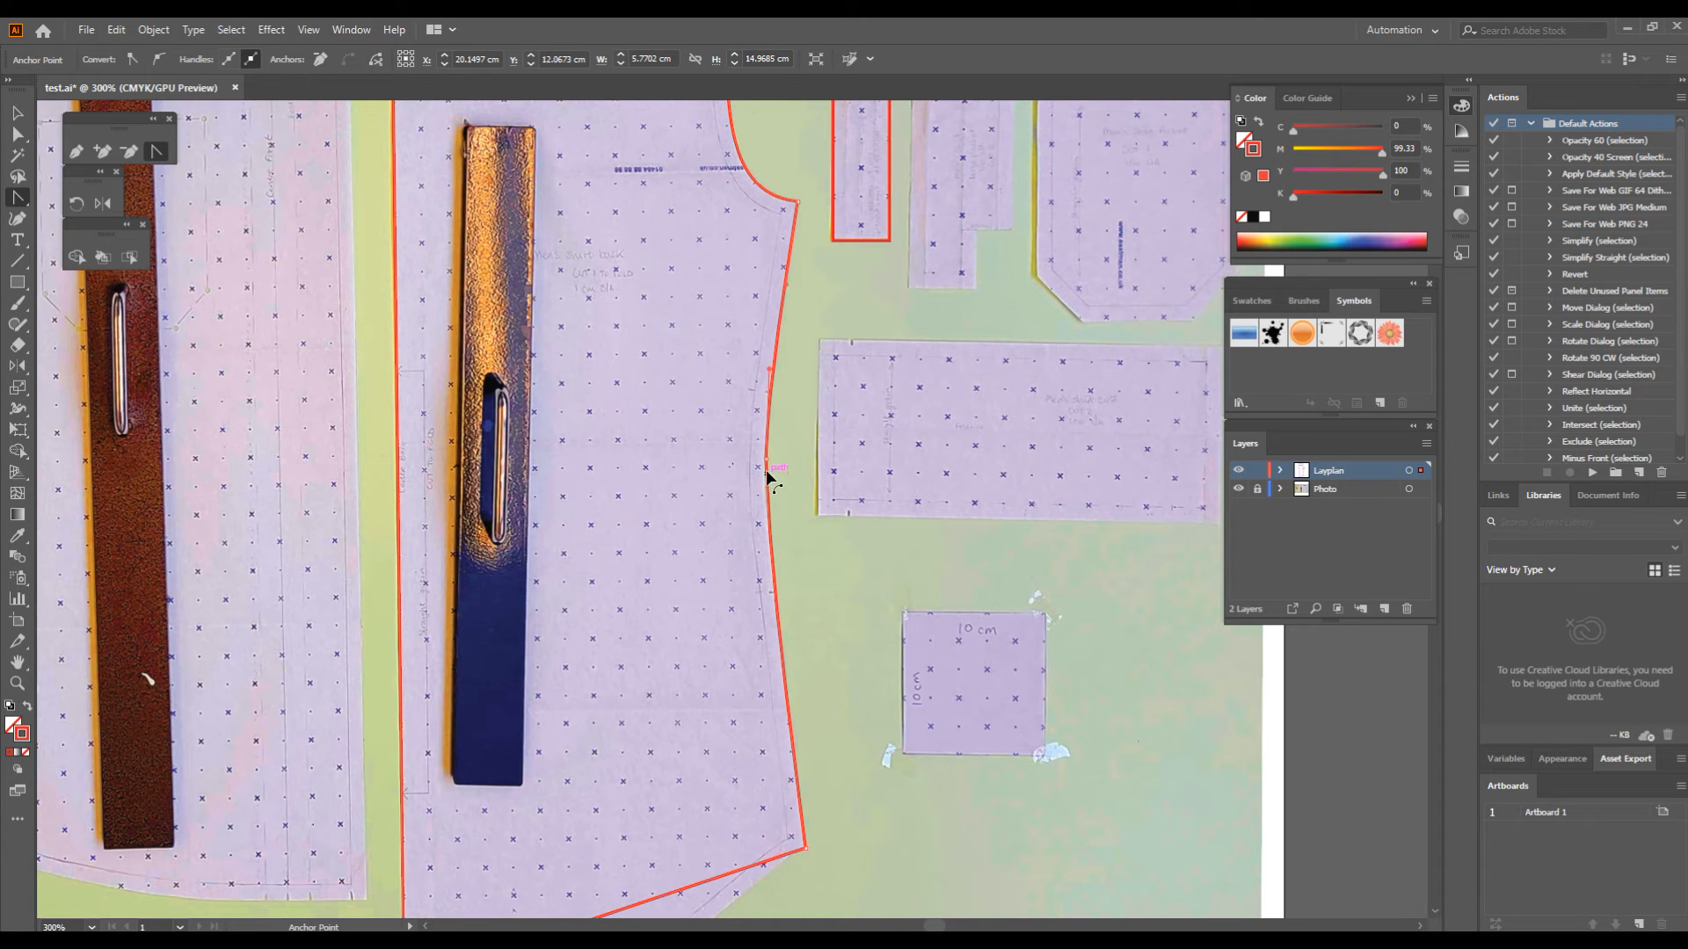
# - Move the side seam's waist point to about X 22.46, Y 12.66 cm and nudge the adjoining curves onto the paper edge
pyautogui.moveTo(765, 457); pyautogui.dragTo(764, 491)
pyautogui.moveTo(758, 481); pyautogui.dragTo(767, 483)
pyautogui.moveTo(773, 661); pyautogui.dragTo(780, 662)
pyautogui.hotkey('ctrl', '+')
pyautogui.hotkey('ctrl', '+')
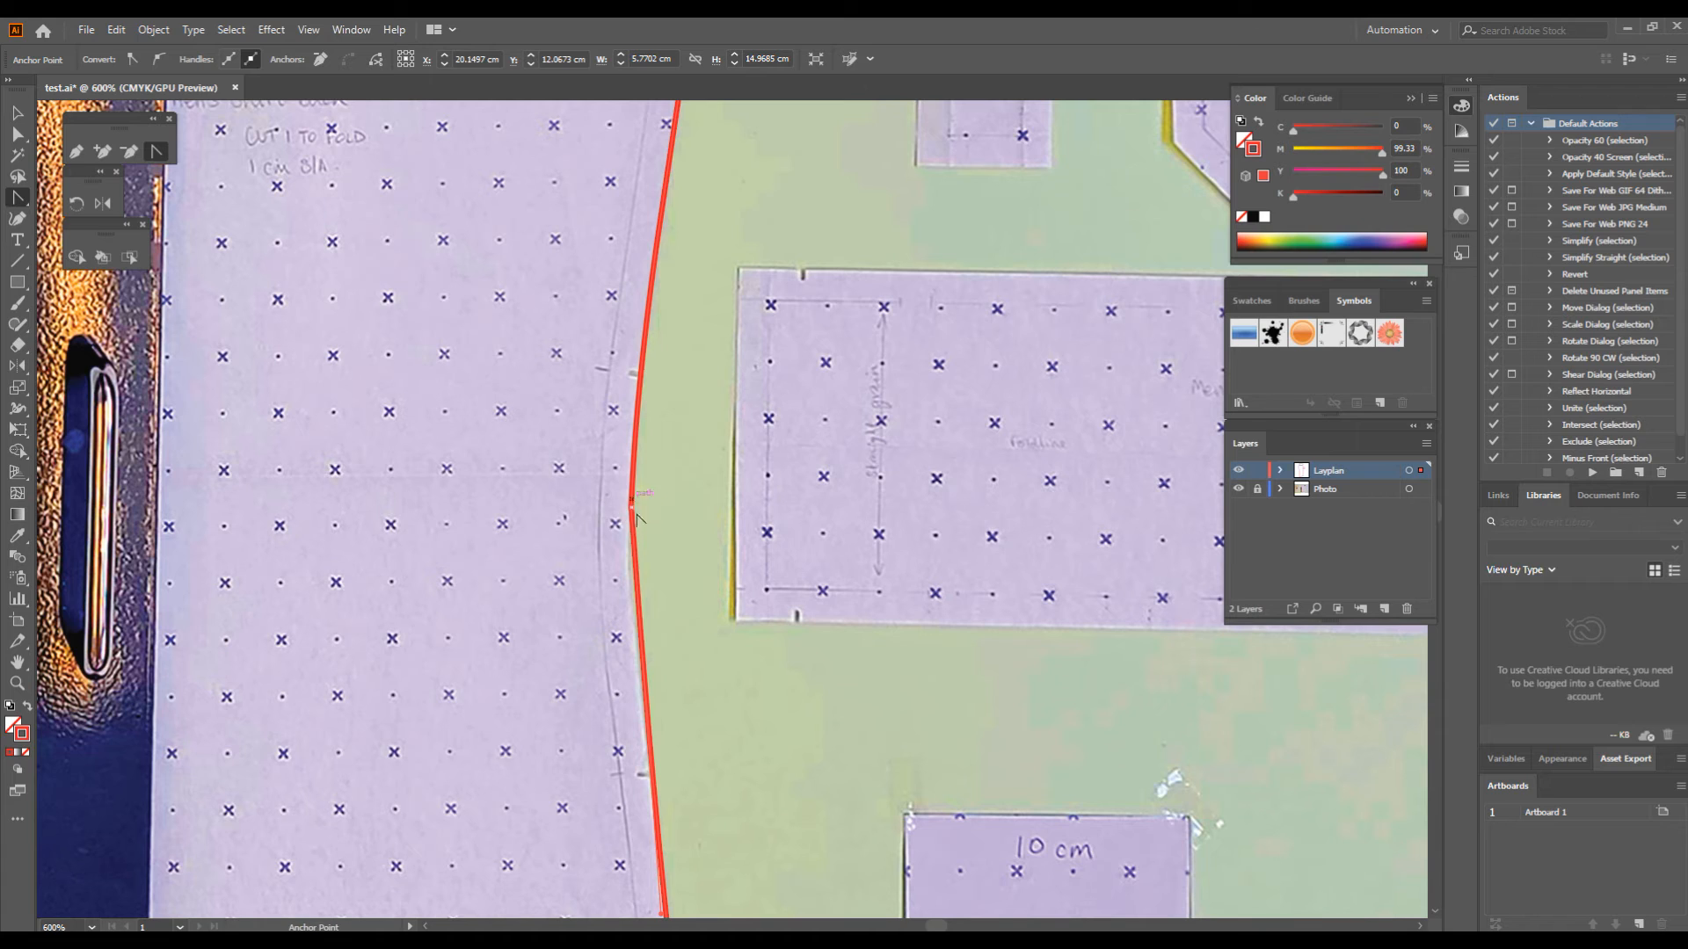
# - Convert the waist point to a corner and shift the hem corner's curve handle slightly outward to follow the lower side seam
pyautogui.click(631, 508)
pyautogui.click(19, 135)
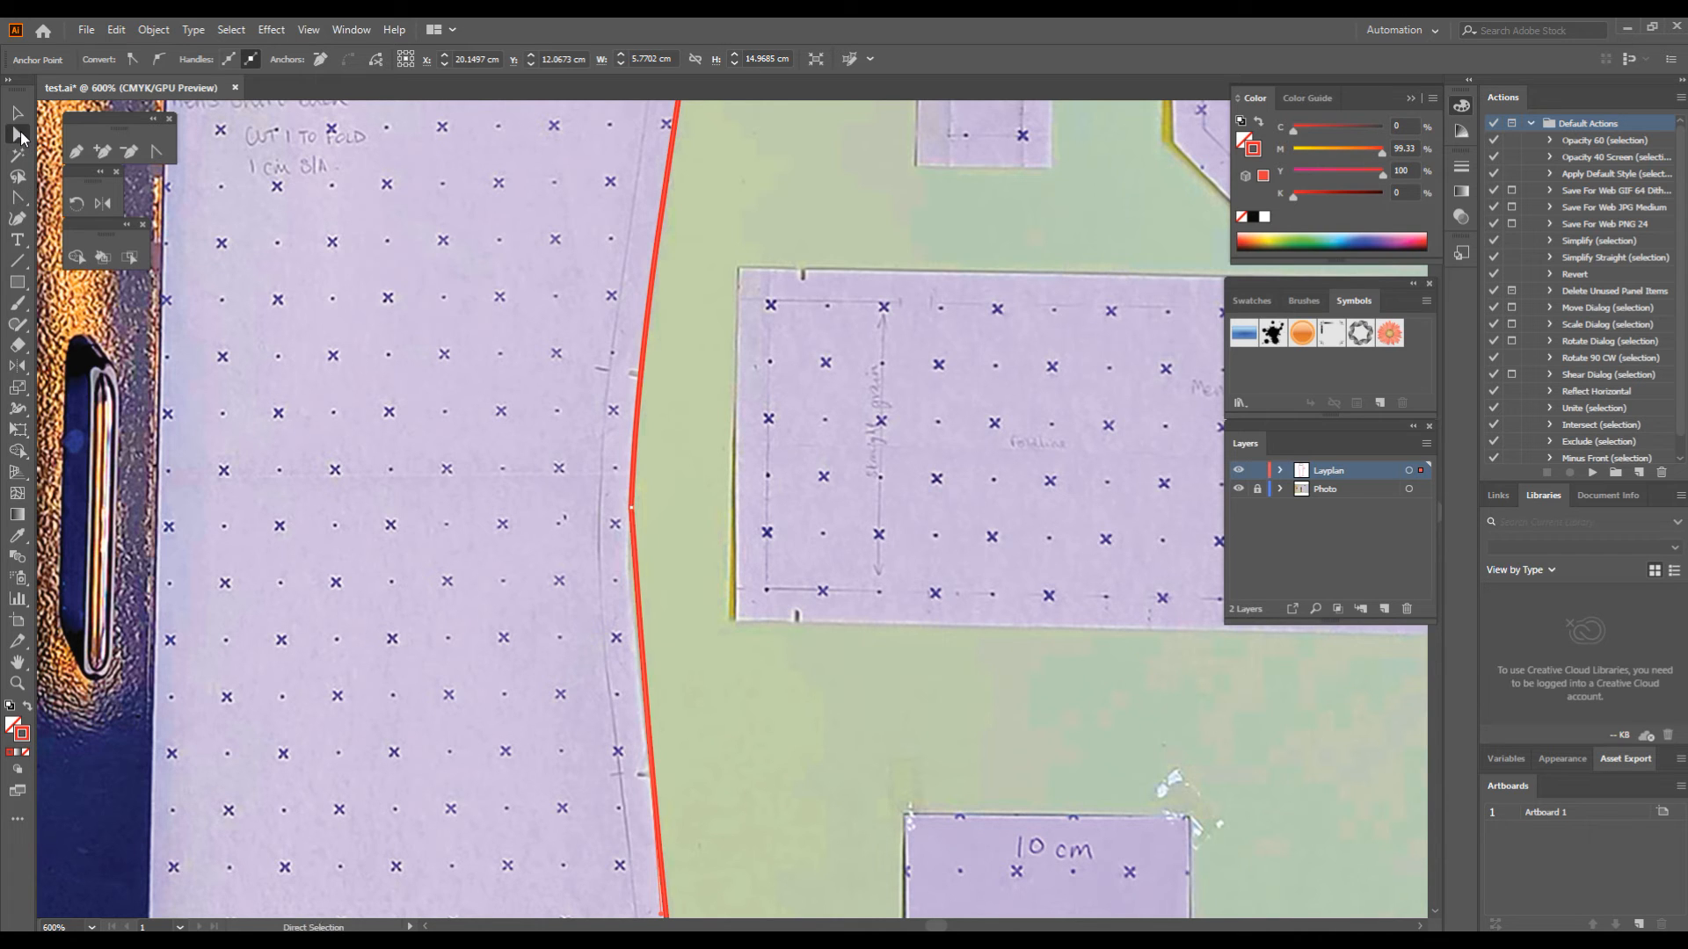
pyautogui.click(686, 499)
pyautogui.click(632, 510)
pyautogui.moveTo(631, 510); pyautogui.dragTo(588, 256)
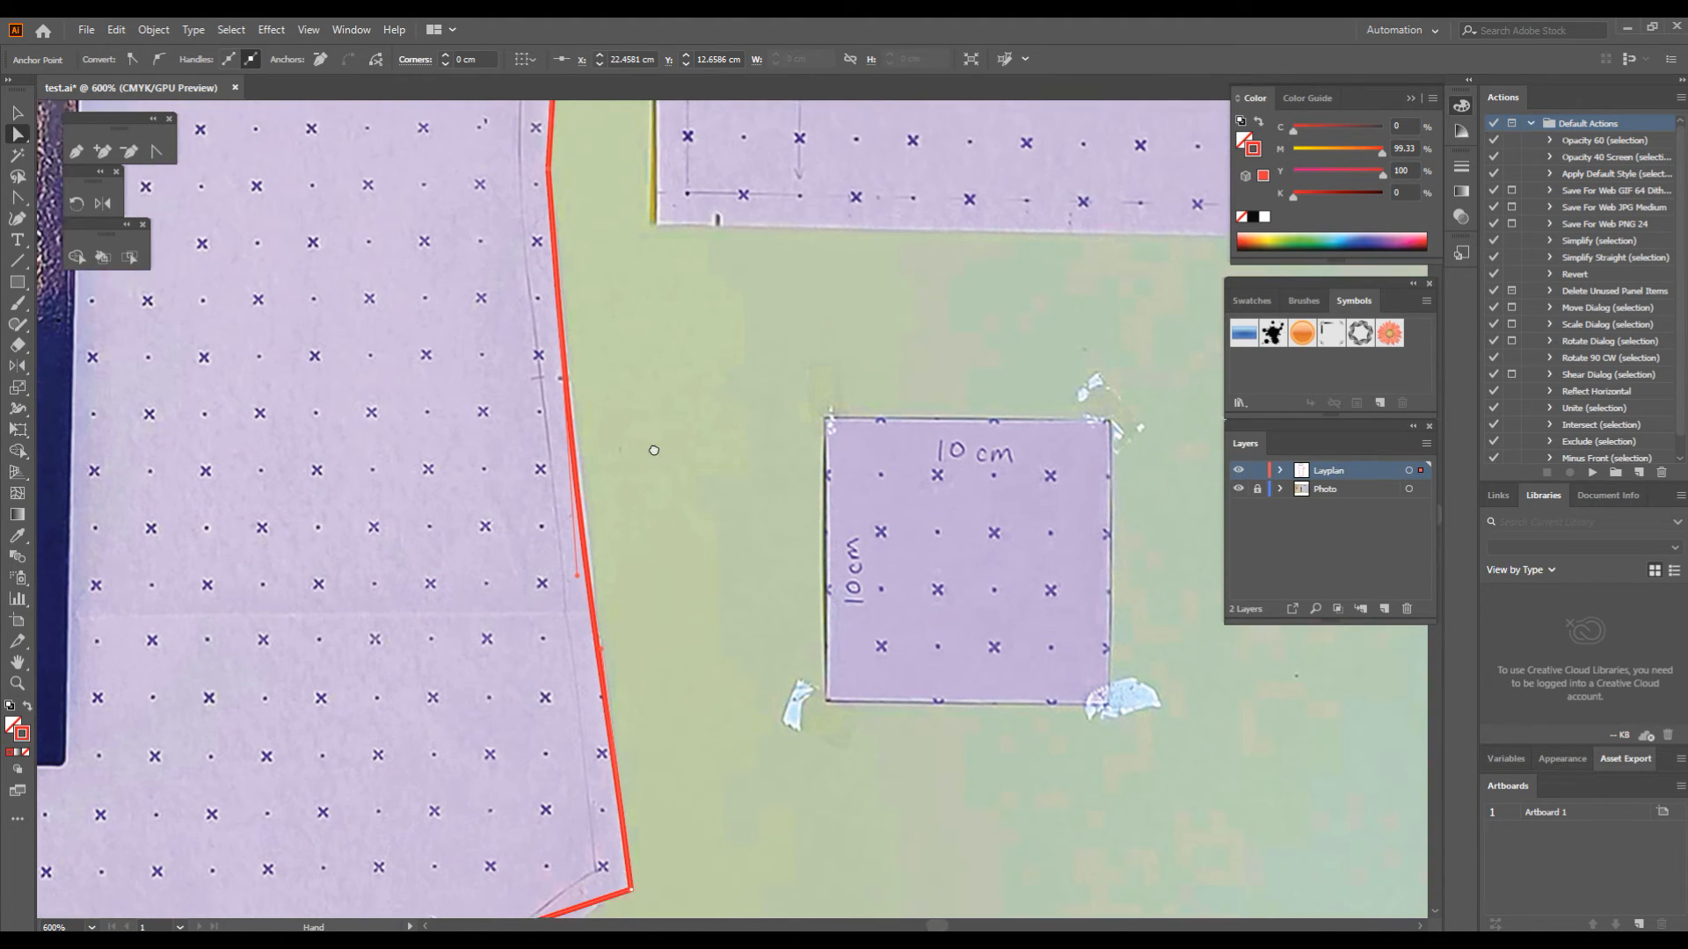
pyautogui.moveTo(579, 554); pyautogui.dragTo(587, 555)
# - Pull short curve handles out of the waist point along the side seam to smooth its corner
pyautogui.scroll(5, 674, 455)
pyautogui.hscroll(-2, 675, 455)
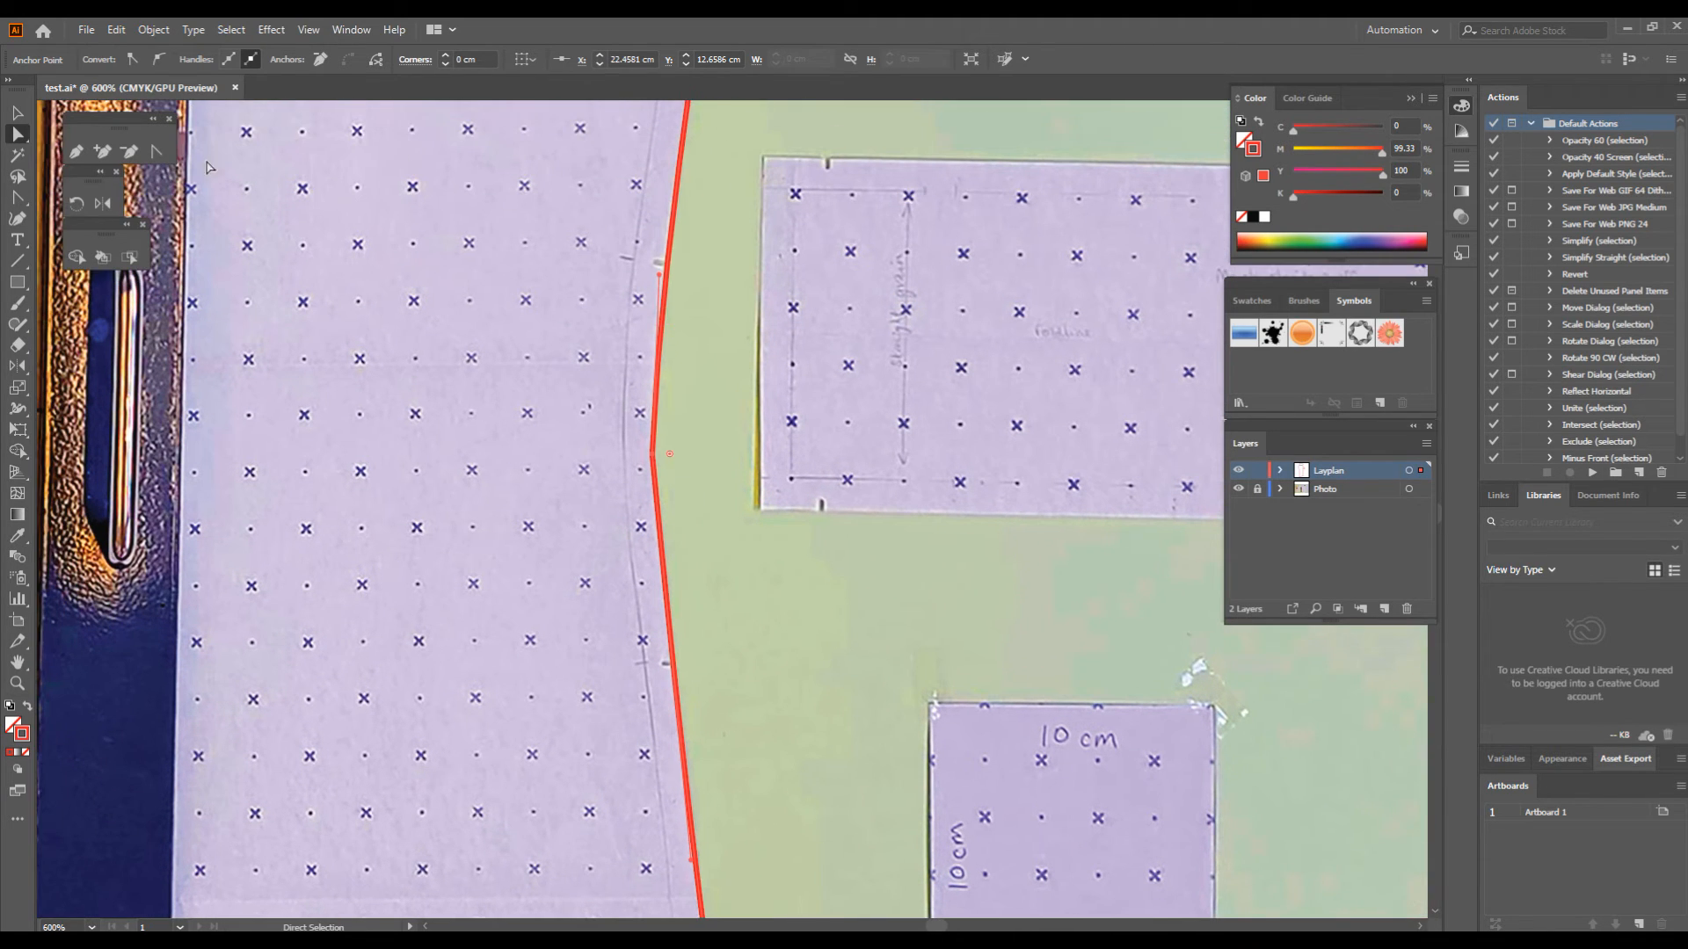
pyautogui.click(155, 152)
pyautogui.moveTo(651, 456); pyautogui.dragTo(653, 500)
pyautogui.press('space')
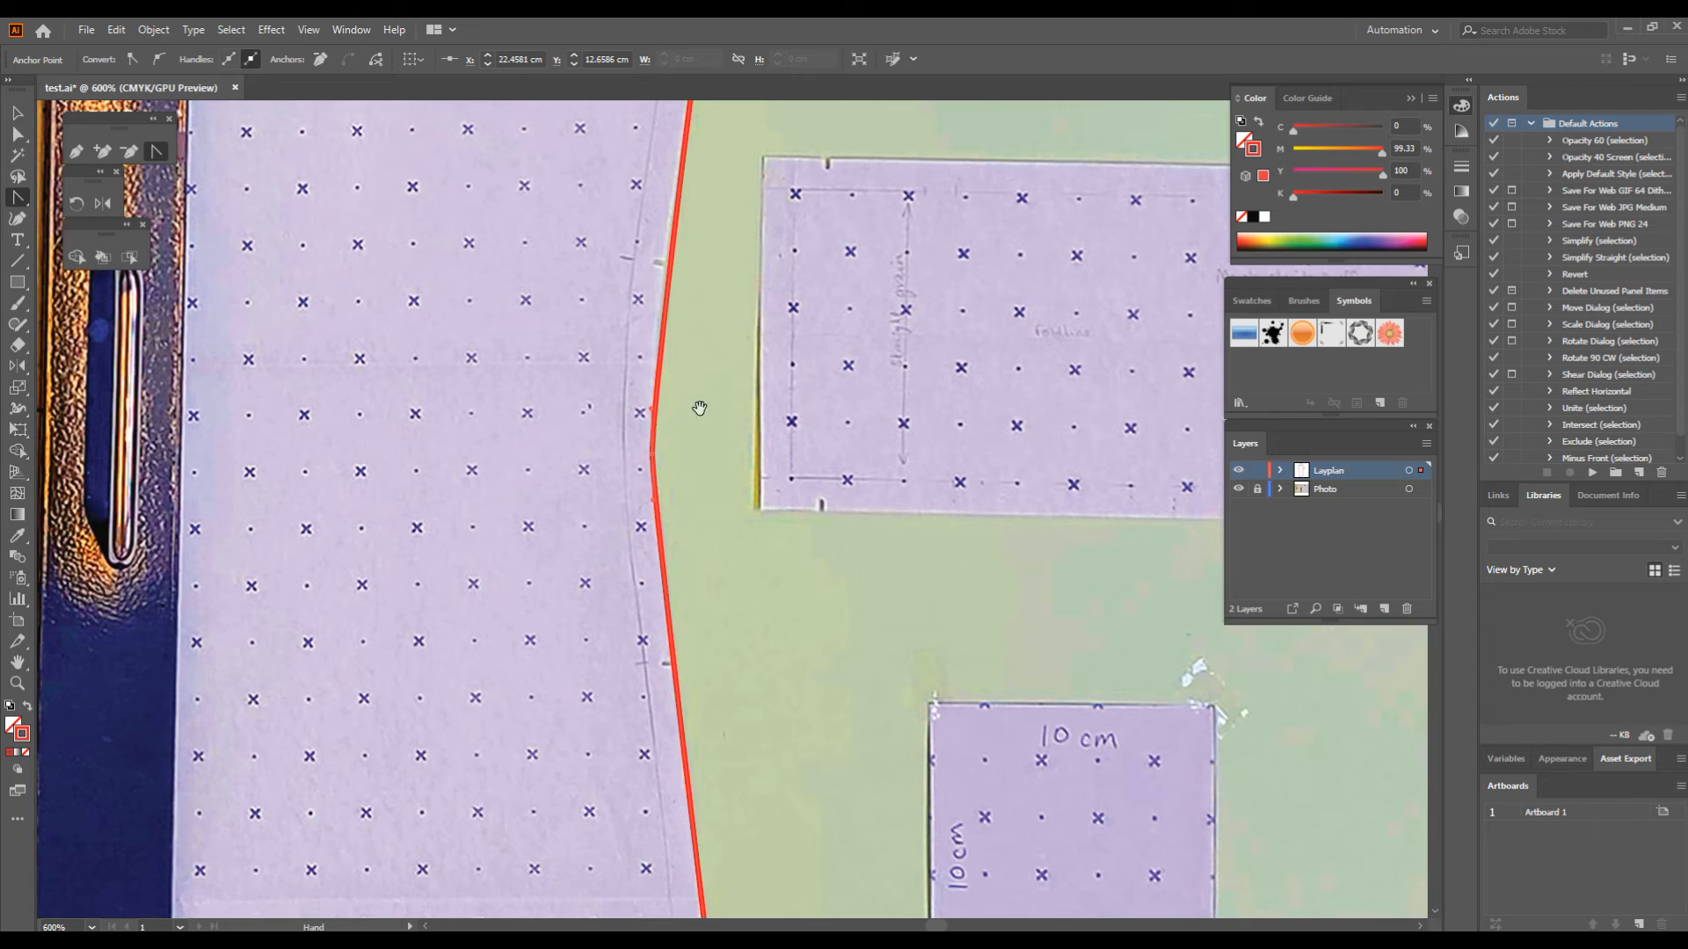
# - Bend the shirt back's side seam between the underarm and the waist point slightly to follow the paper edge
pyautogui.moveTo(704, 368); pyautogui.dragTo(697, 480)
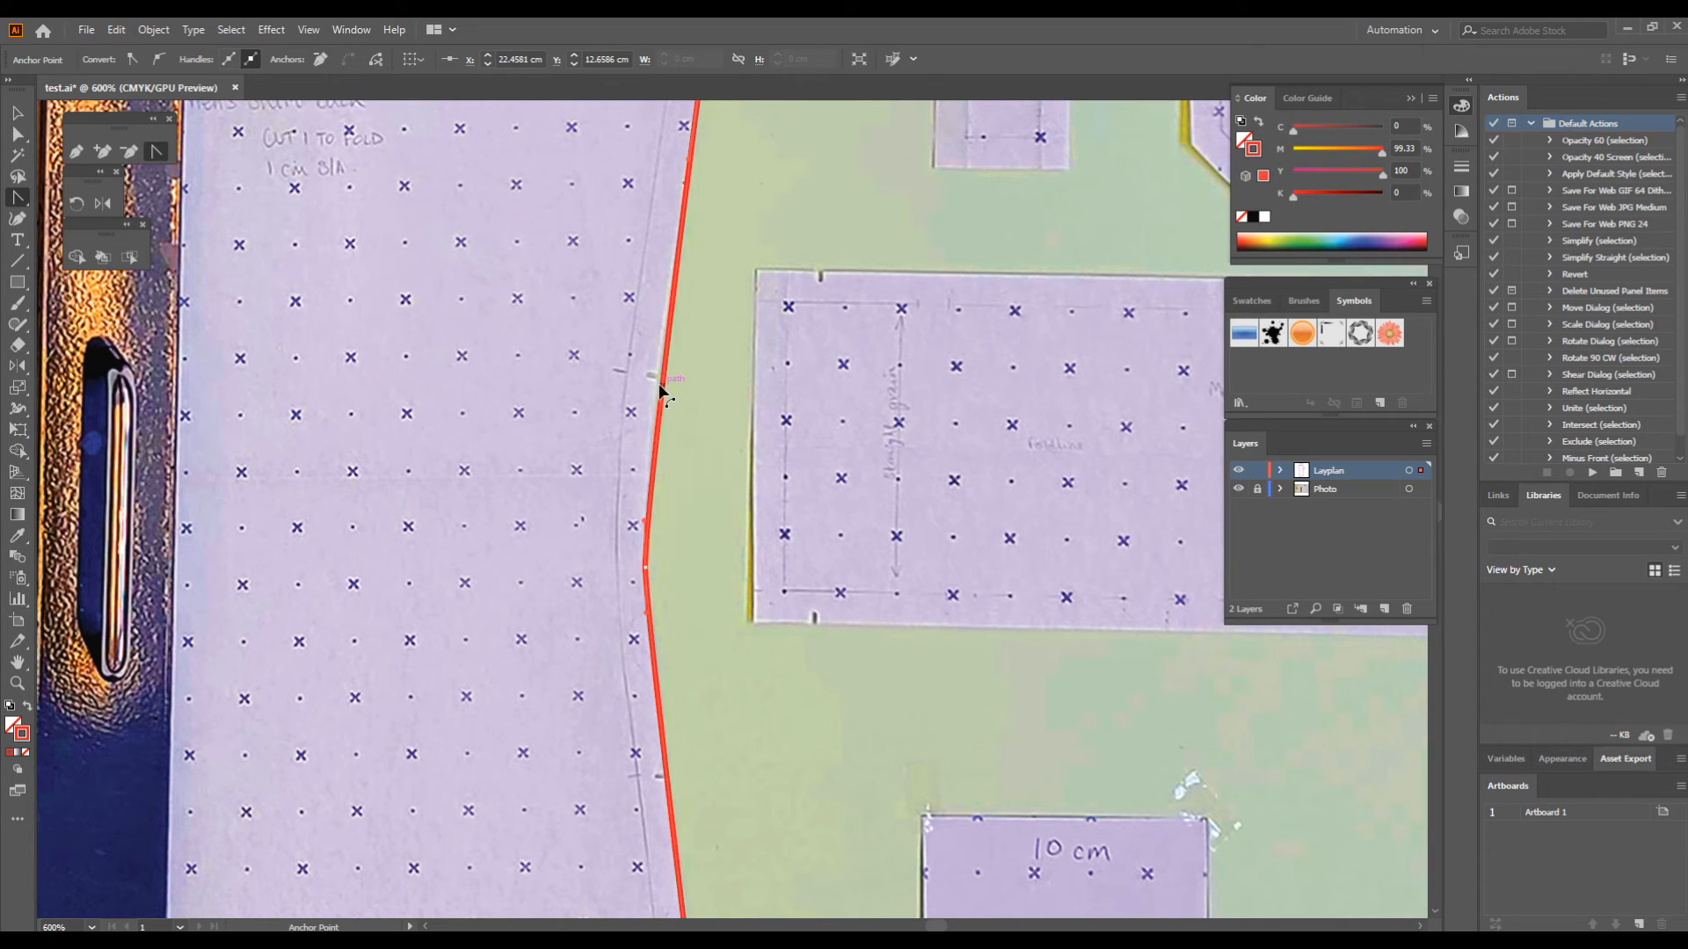
pyautogui.moveTo(657, 383); pyautogui.dragTo(651, 382)
pyautogui.scroll(3, 665, 376)
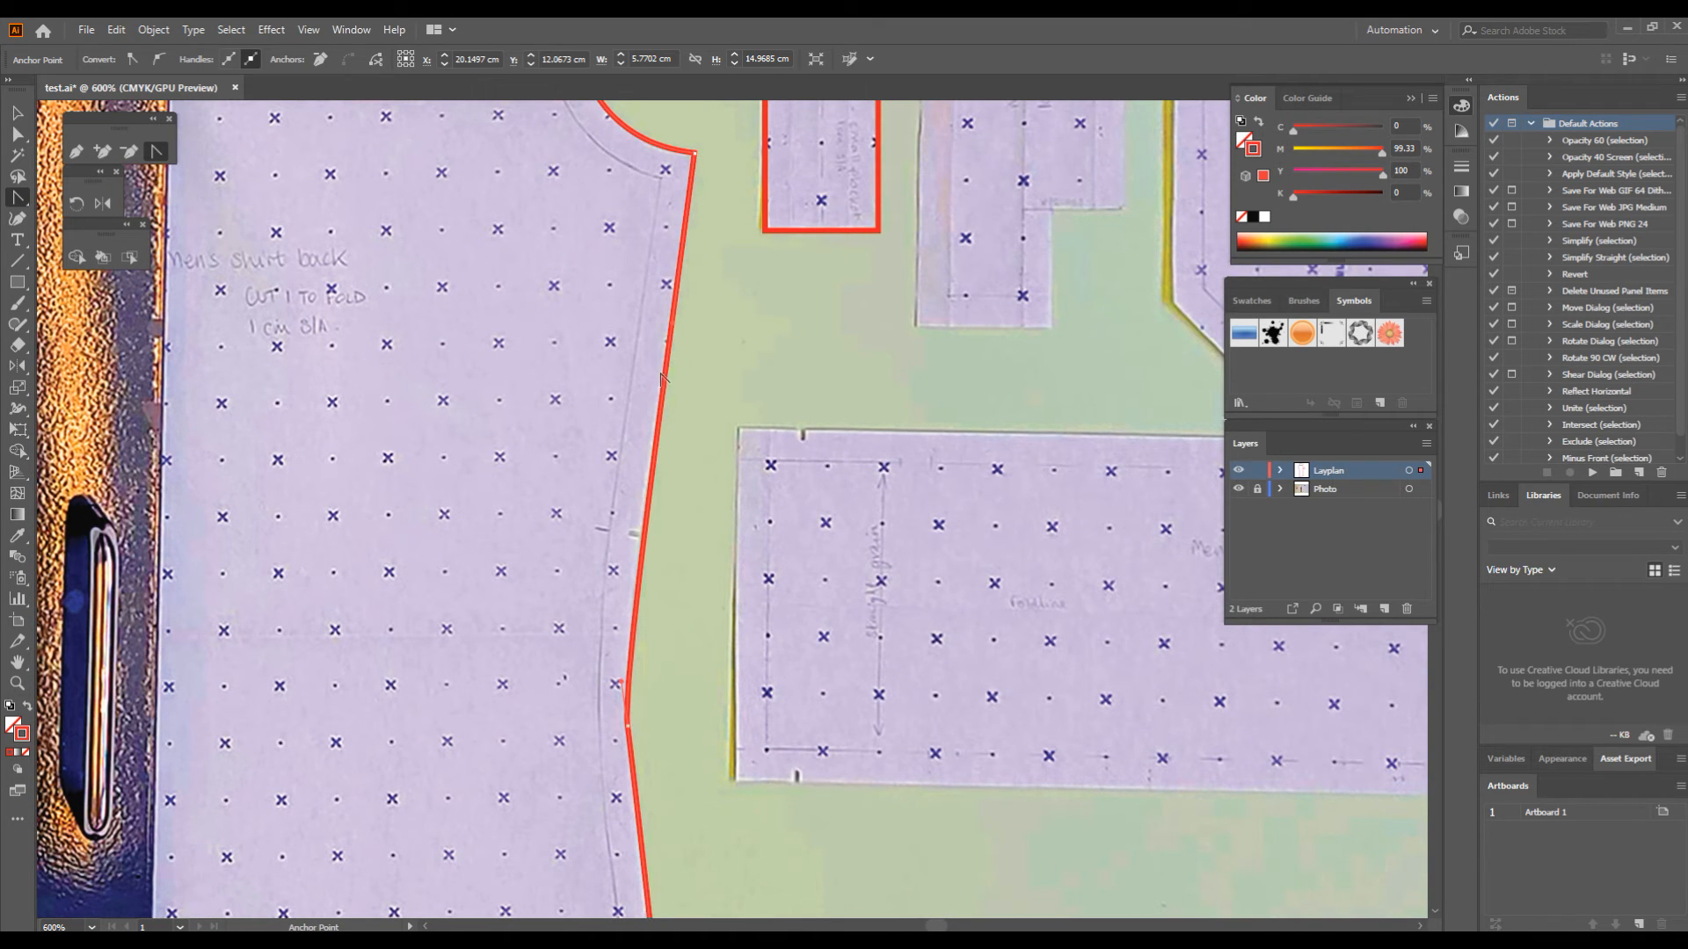
pyautogui.moveTo(641, 546); pyautogui.dragTo(641, 547)
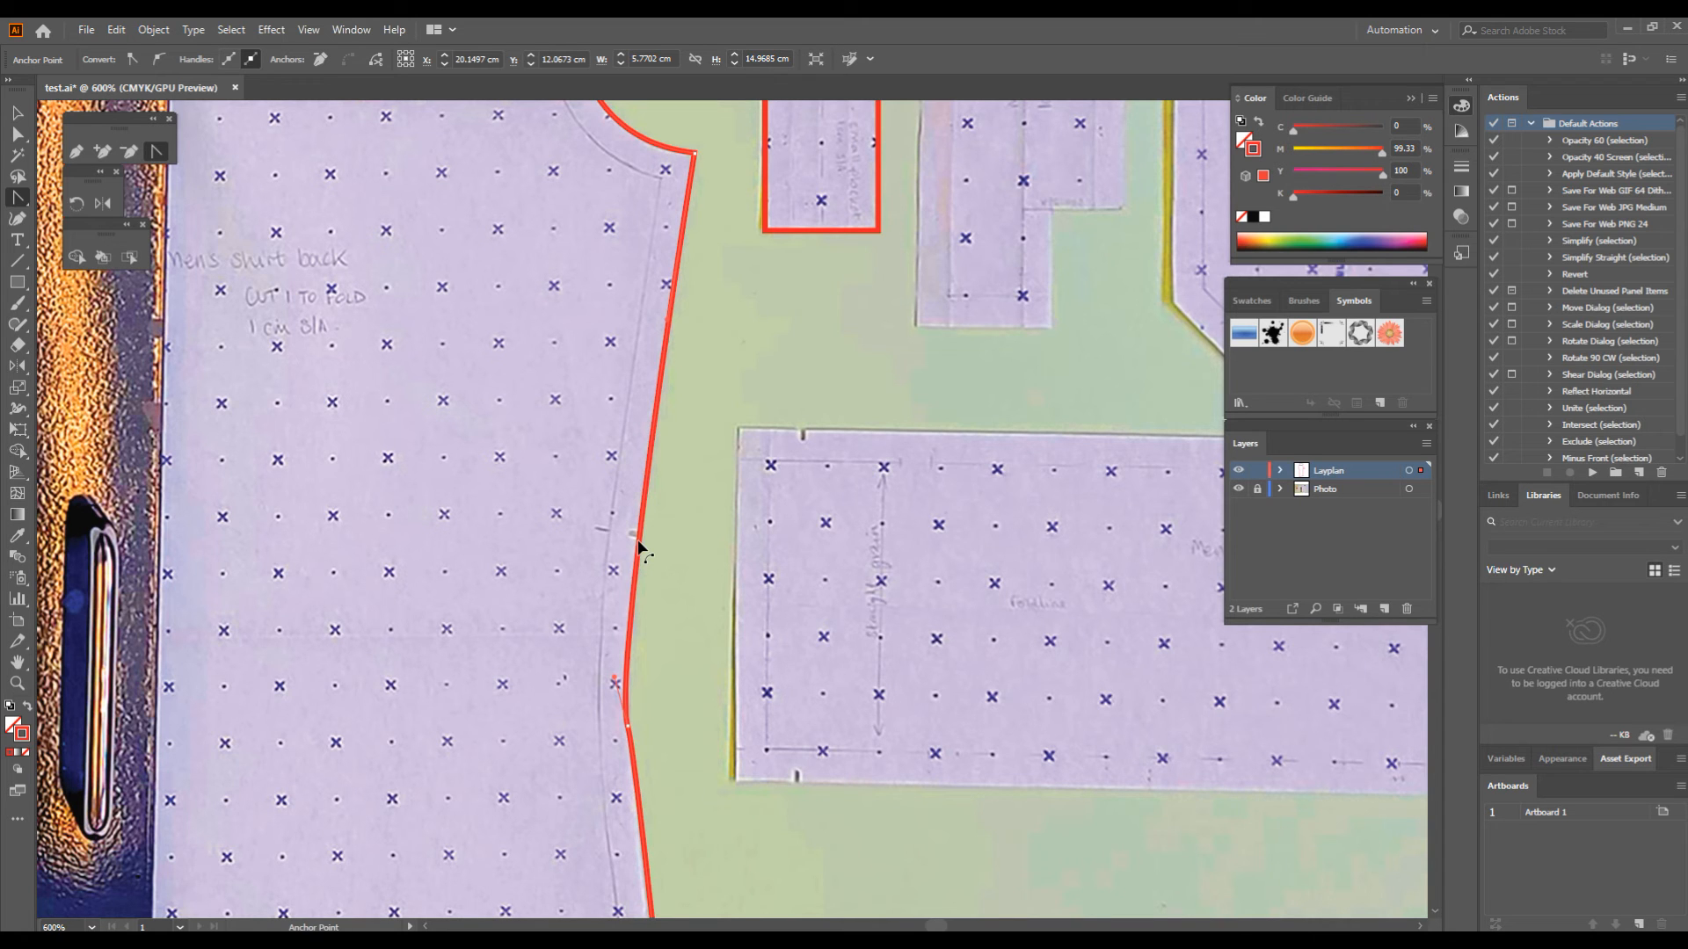
# - Curve the shirt back's side seam below the waist point down to the hem corner along the paper edge
pyautogui.moveTo(628, 725); pyautogui.dragTo(630, 384)
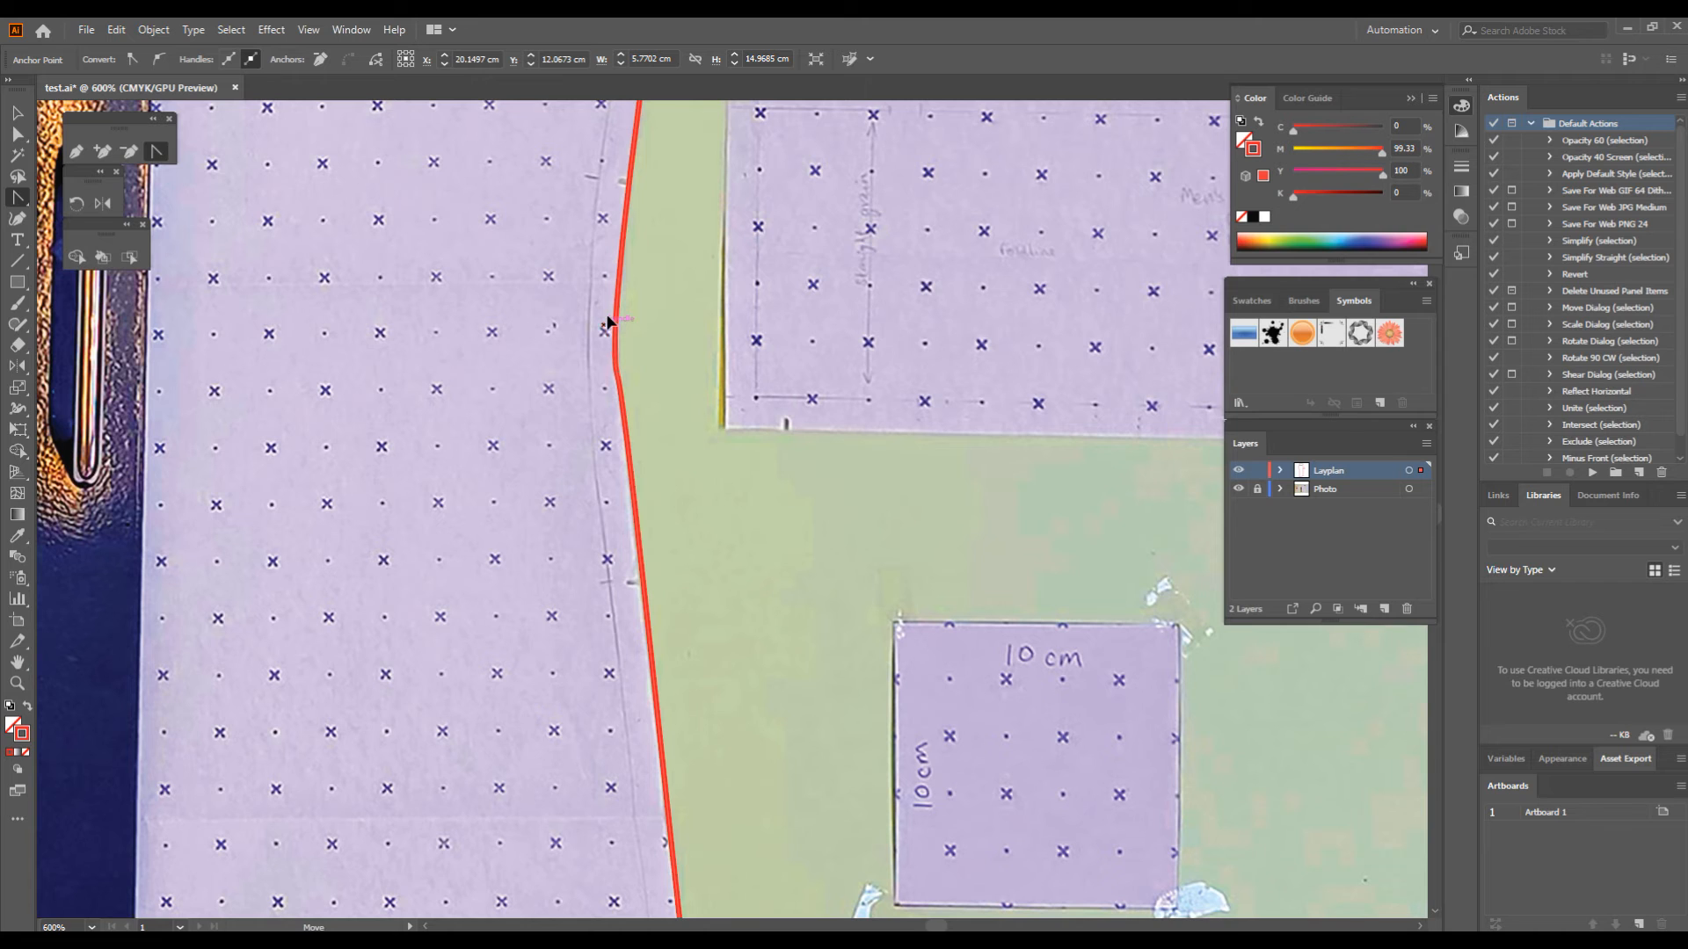
pyautogui.moveTo(630, 425); pyautogui.dragTo(632, 173)
pyautogui.moveTo(653, 356); pyautogui.dragTo(643, 330)
pyautogui.moveTo(598, 214); pyautogui.dragTo(640, 320)
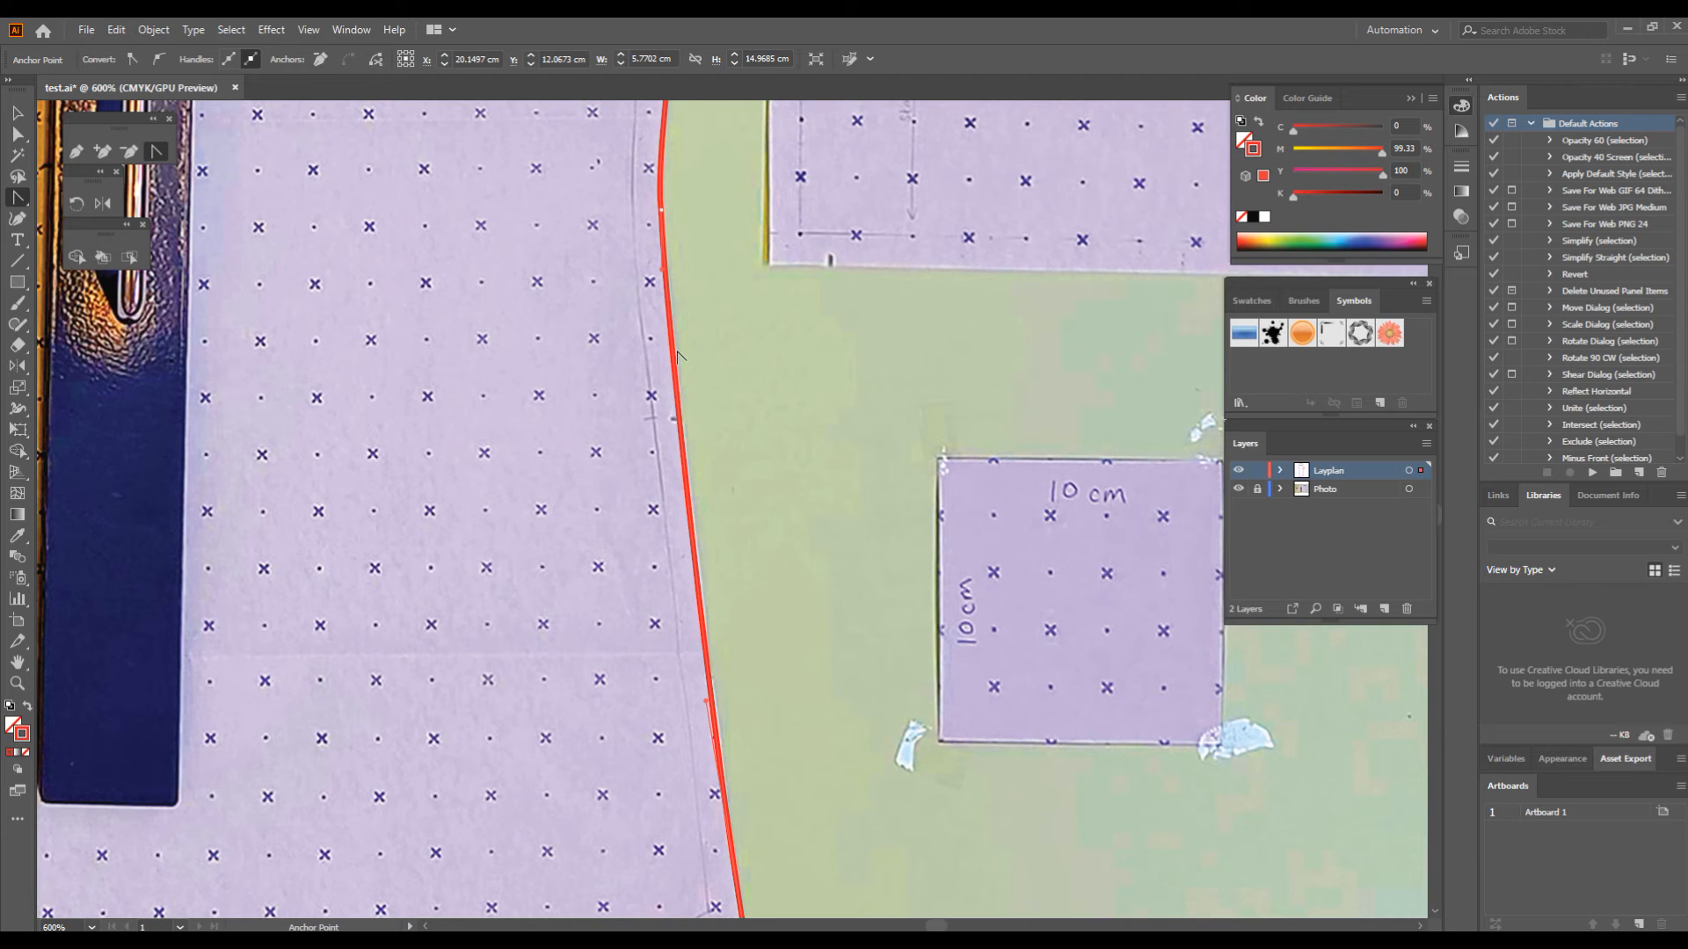
pyautogui.moveTo(662, 272); pyautogui.dragTo(671, 282)
pyautogui.scroll(-3, 768, 546)
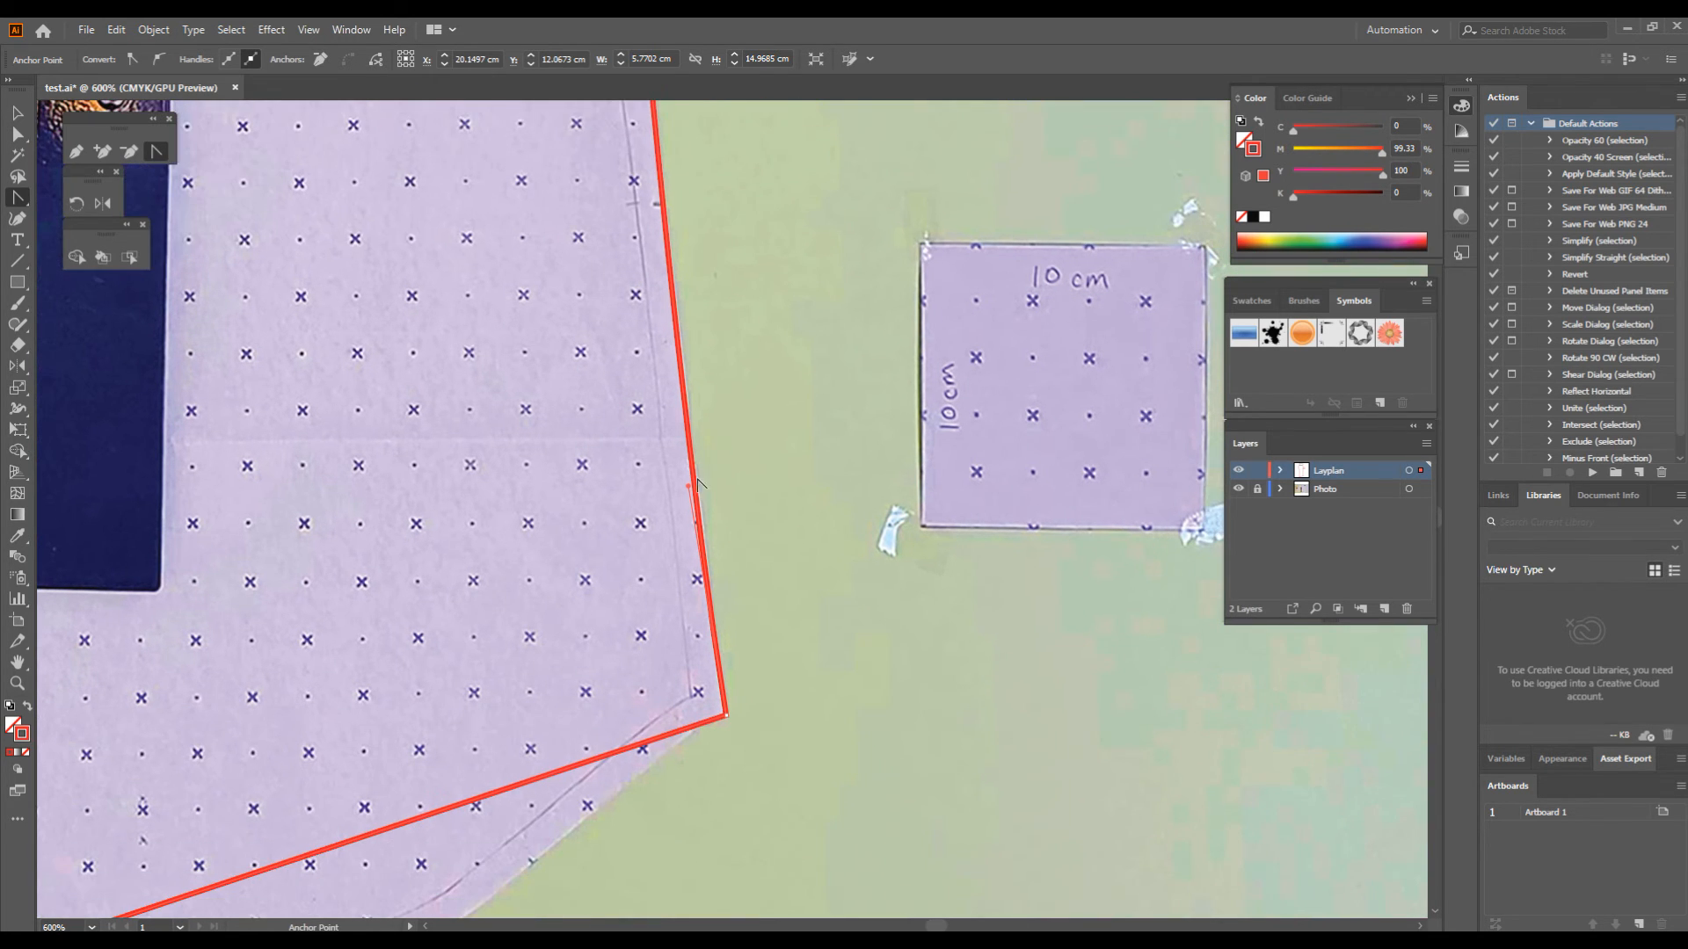
pyautogui.moveTo(689, 488); pyautogui.dragTo(697, 495)
# - Add an anchor point on the shirt back's slanted hem line and move it to X 20.62, Y 19.38 cm
pyautogui.moveTo(637, 680); pyautogui.dragTo(820, 523)
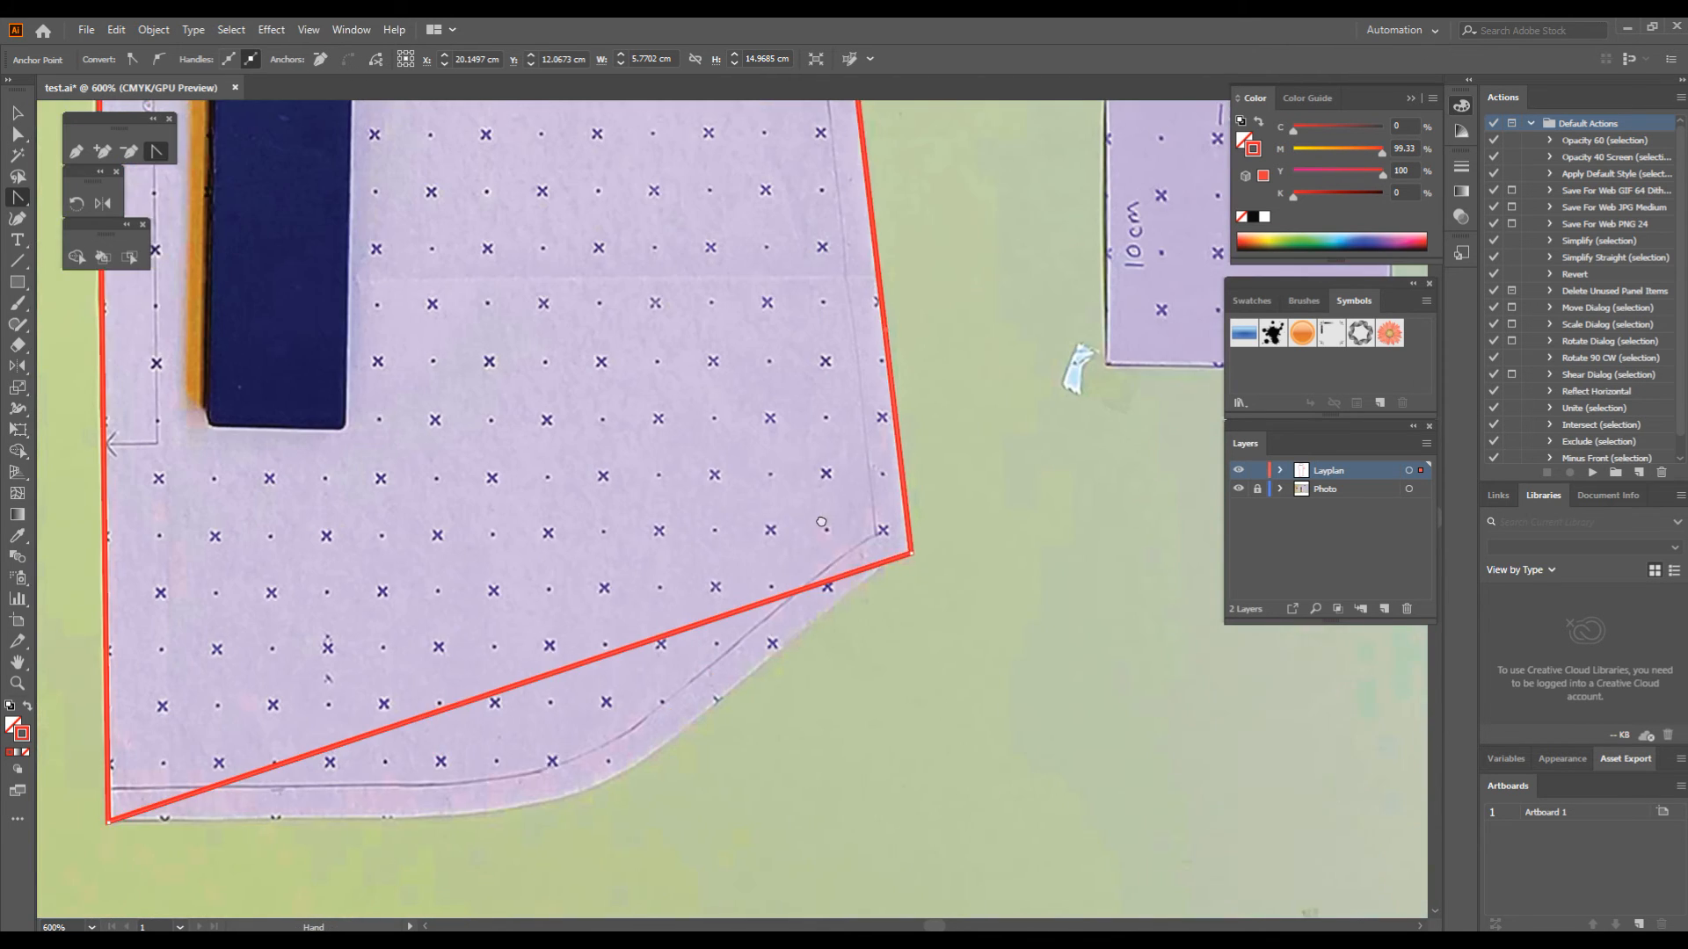
pyautogui.scroll(-2, 817, 522)
pyautogui.moveTo(700, 552); pyautogui.dragTo(826, 641)
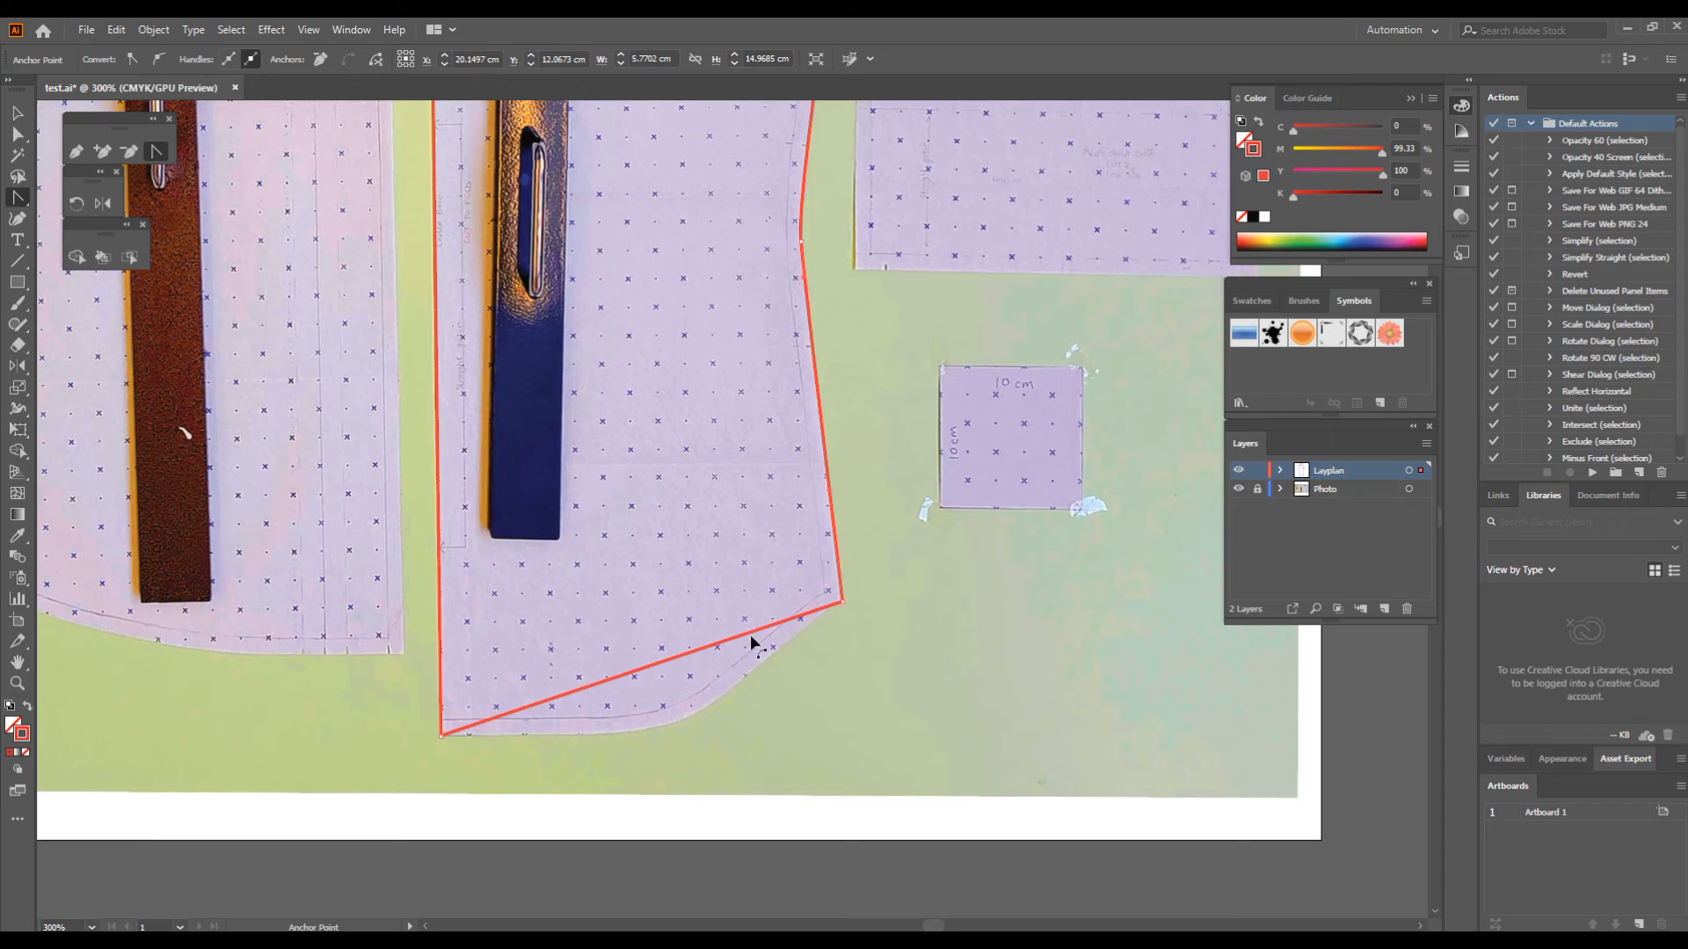
pyautogui.click(102, 155)
pyautogui.click(658, 663)
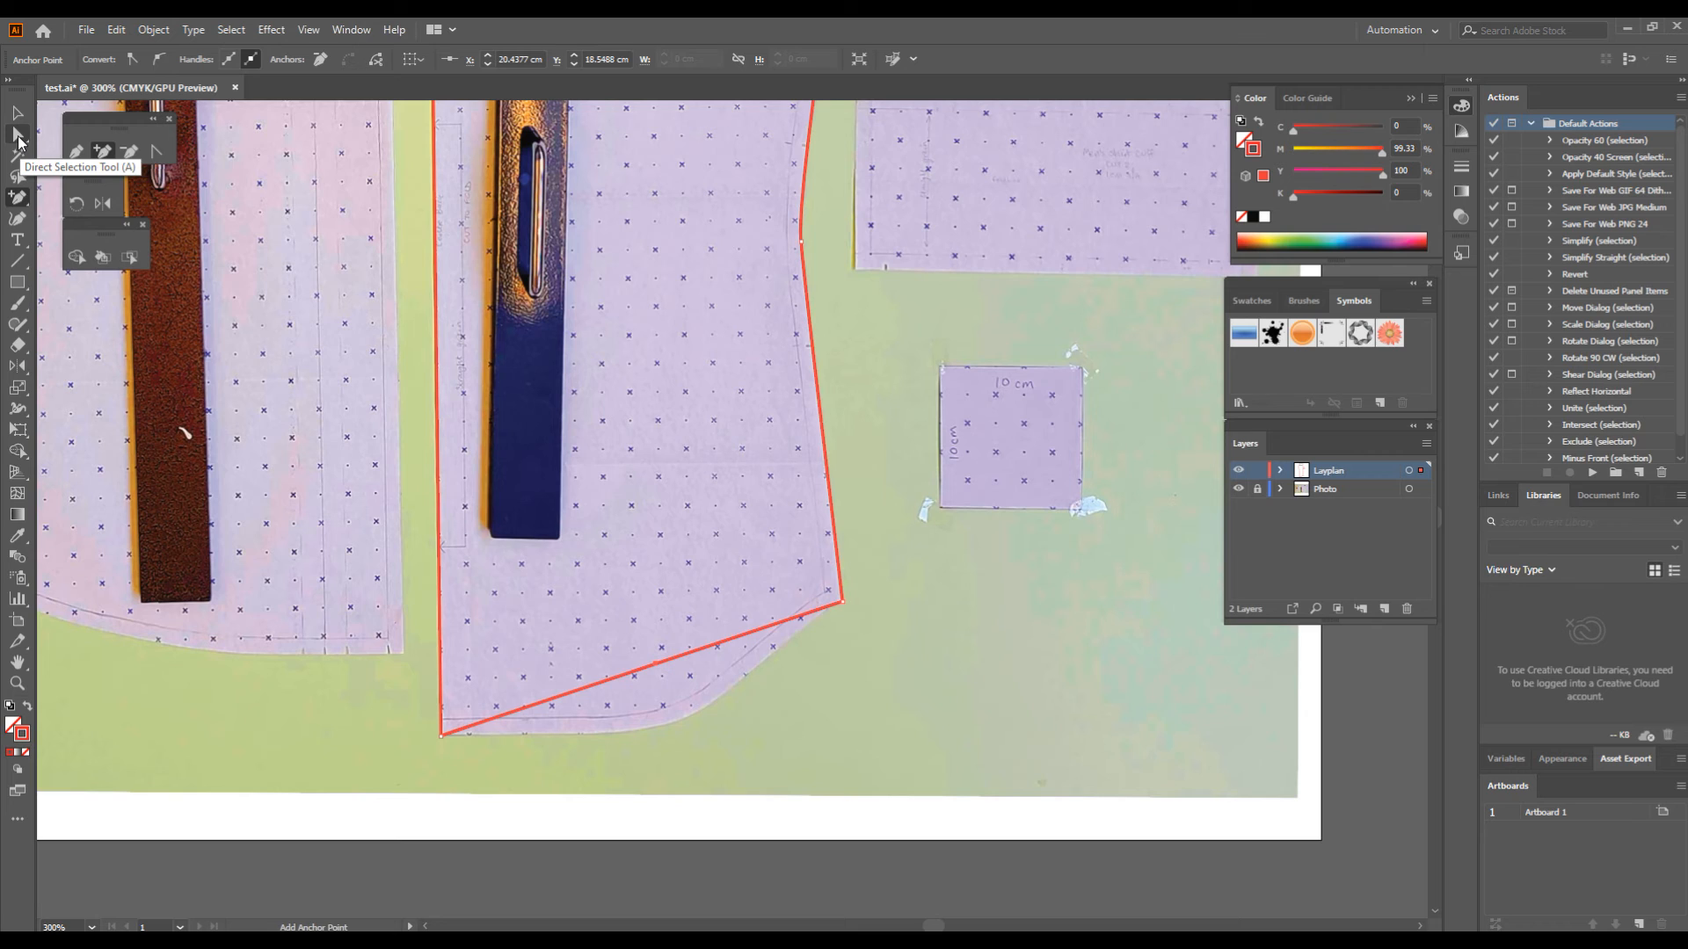
pyautogui.click(18, 136)
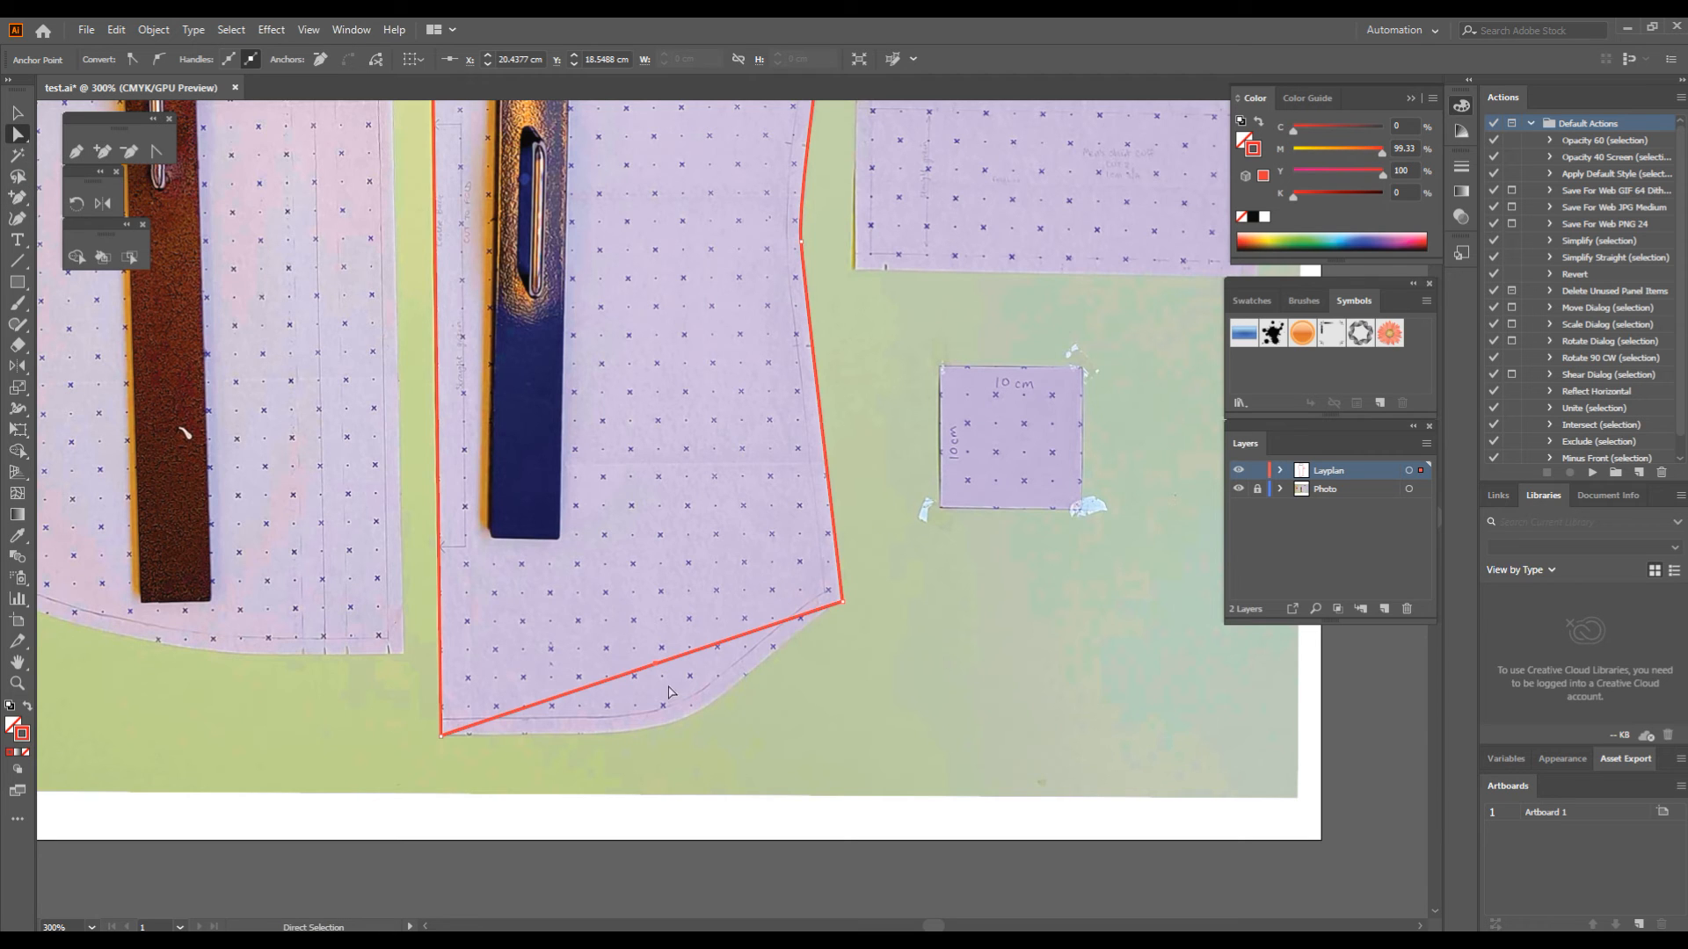
pyautogui.moveTo(653, 665); pyautogui.dragTo(670, 722)
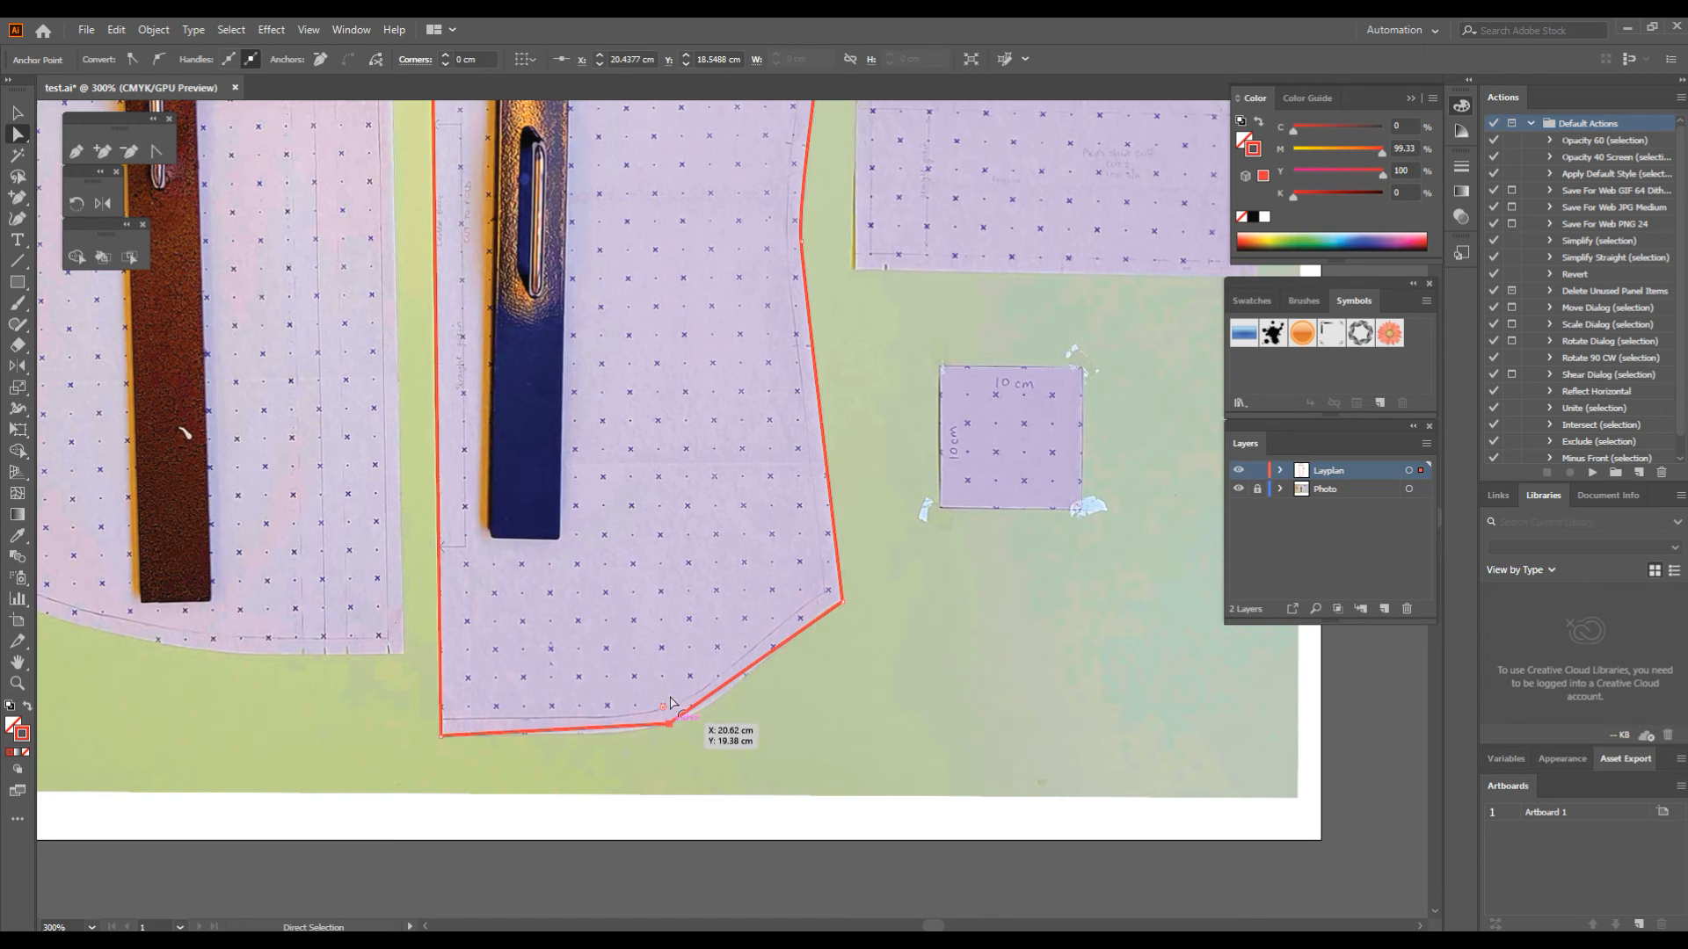
# - Bend the hem segments on both sides of the new point into curves following the shirt back's rounded hem
pyautogui.click(157, 158)
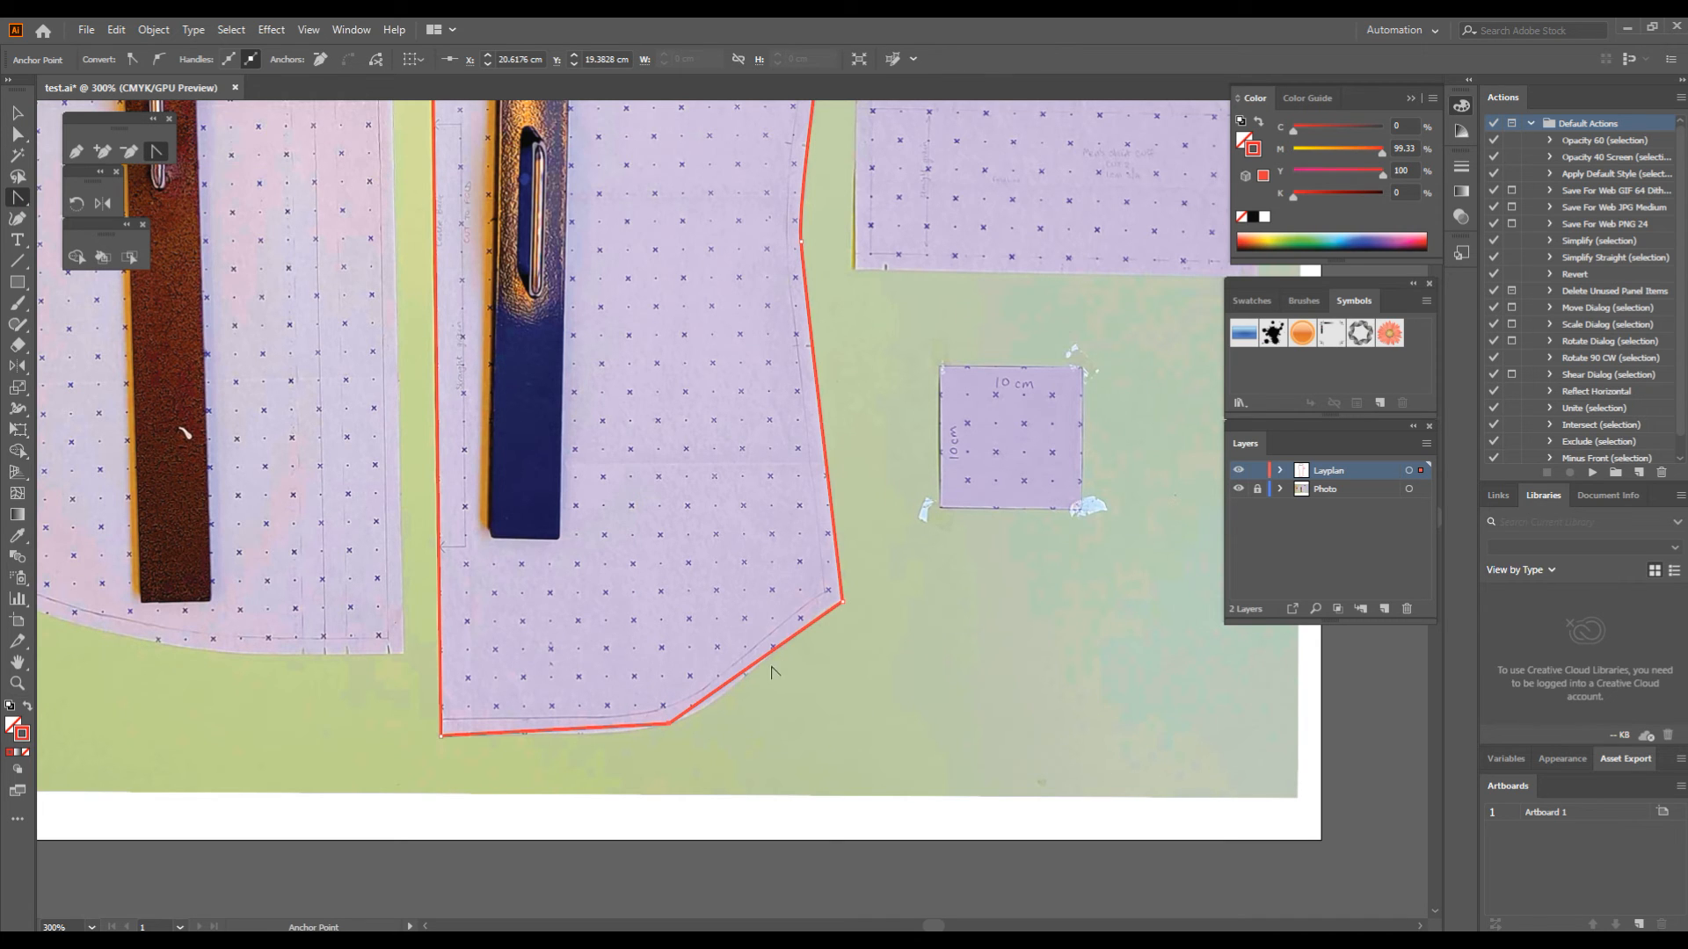
pyautogui.moveTo(723, 685); pyautogui.dragTo(721, 696)
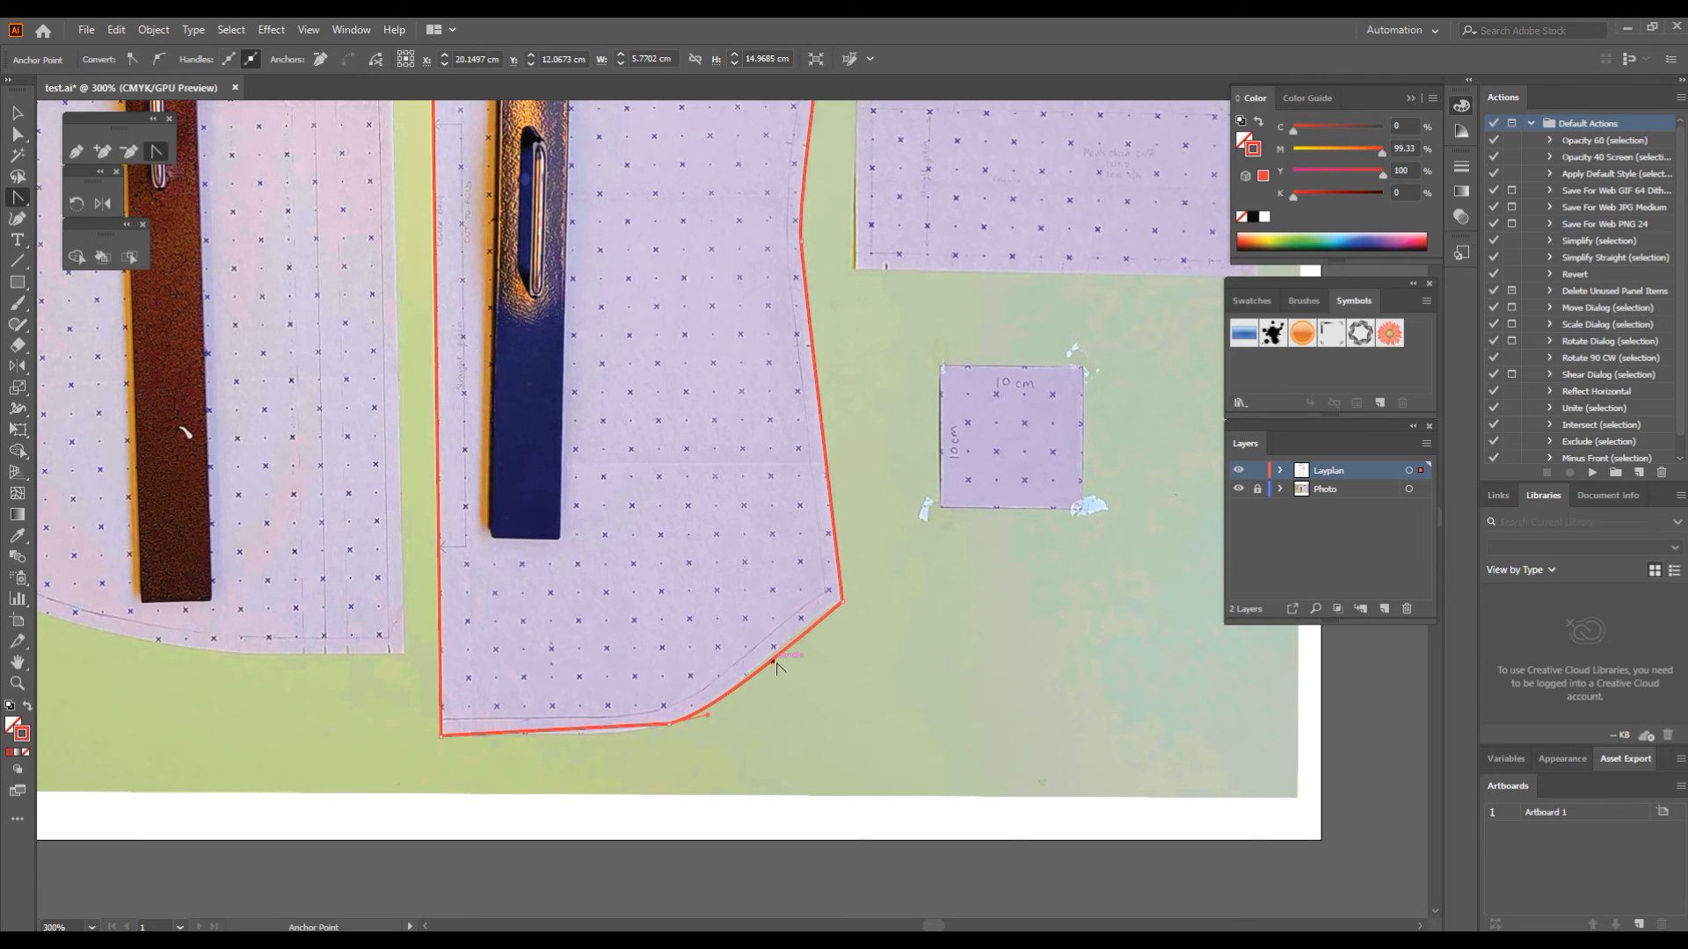
pyautogui.moveTo(770, 717); pyautogui.dragTo(898, 667)
pyautogui.moveTo(710, 678); pyautogui.dragTo(709, 687)
pyautogui.keyDown('ctrl'); pyautogui.click(707, 701); pyautogui.keyUp('ctrl')
pyautogui.moveTo(768, 510); pyautogui.dragTo(736, 617)
pyautogui.click(659, 597)
pyautogui.moveTo(659, 597); pyautogui.dragTo(659, 597)
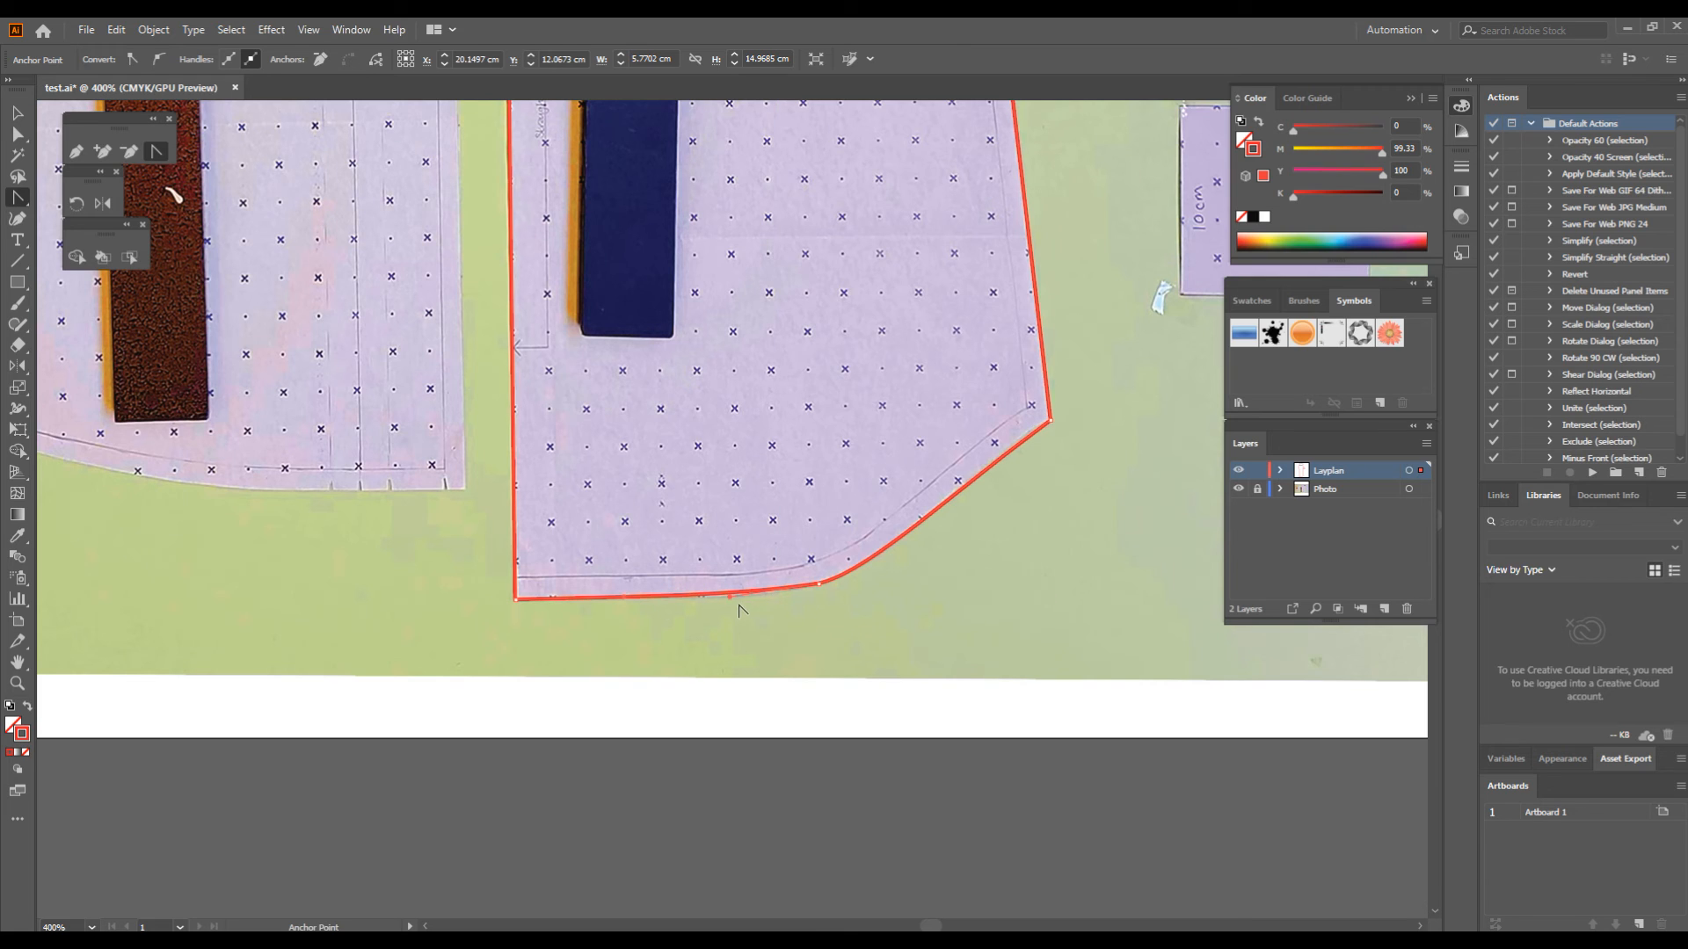
pyautogui.moveTo(729, 599)
pyautogui.mouseDown()
pyautogui.moveTo(783, 694)
pyautogui.moveTo(783, 737)
pyautogui.mouseUp()
# - Trace the collar piece with the Pen tool as a closed outline through its four corners and the two mid-edge curve starts
pyautogui.press('space')
pyautogui.moveTo(755, 555); pyautogui.dragTo(734, 747)
pyautogui.keyDown('ctrl'); pyautogui.keyDown('alt'); pyautogui.click(764, 505); pyautogui.keyUp('alt'); pyautogui.keyUp('ctrl')
pyautogui.keyDown('ctrl'); pyautogui.keyDown('alt'); pyautogui.click(755, 489); pyautogui.keyUp('alt'); pyautogui.keyUp('ctrl')
pyautogui.moveTo(728, 407); pyautogui.dragTo(813, 595)
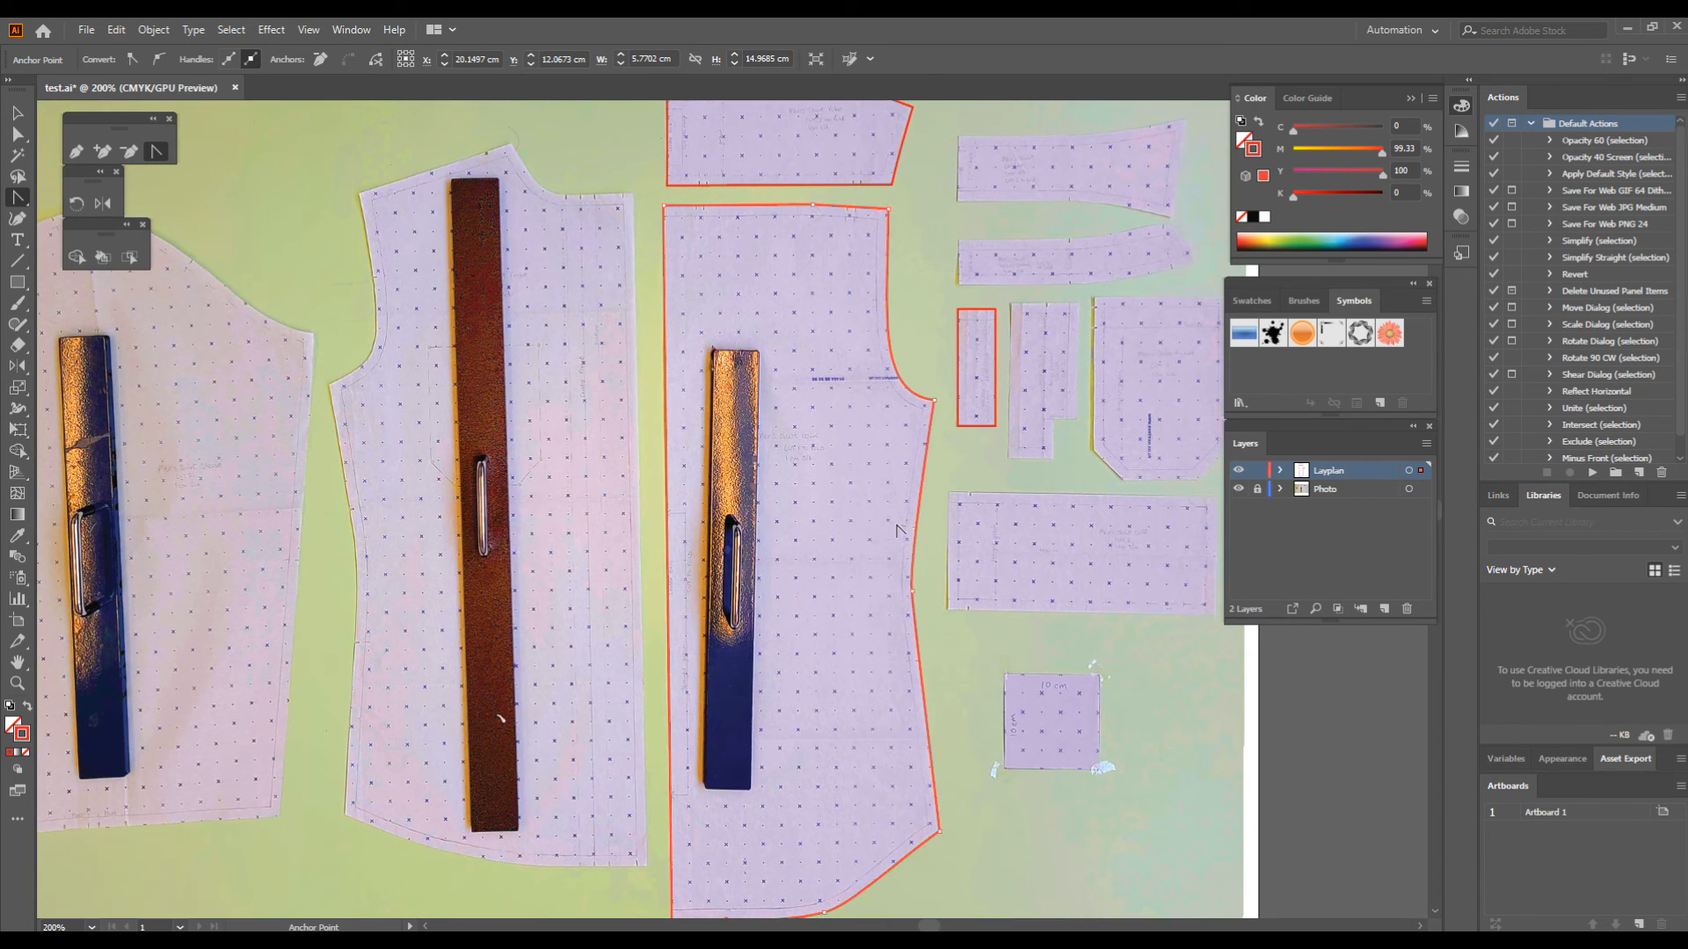
pyautogui.press('space')
pyautogui.moveTo(1025, 405); pyautogui.dragTo(825, 516)
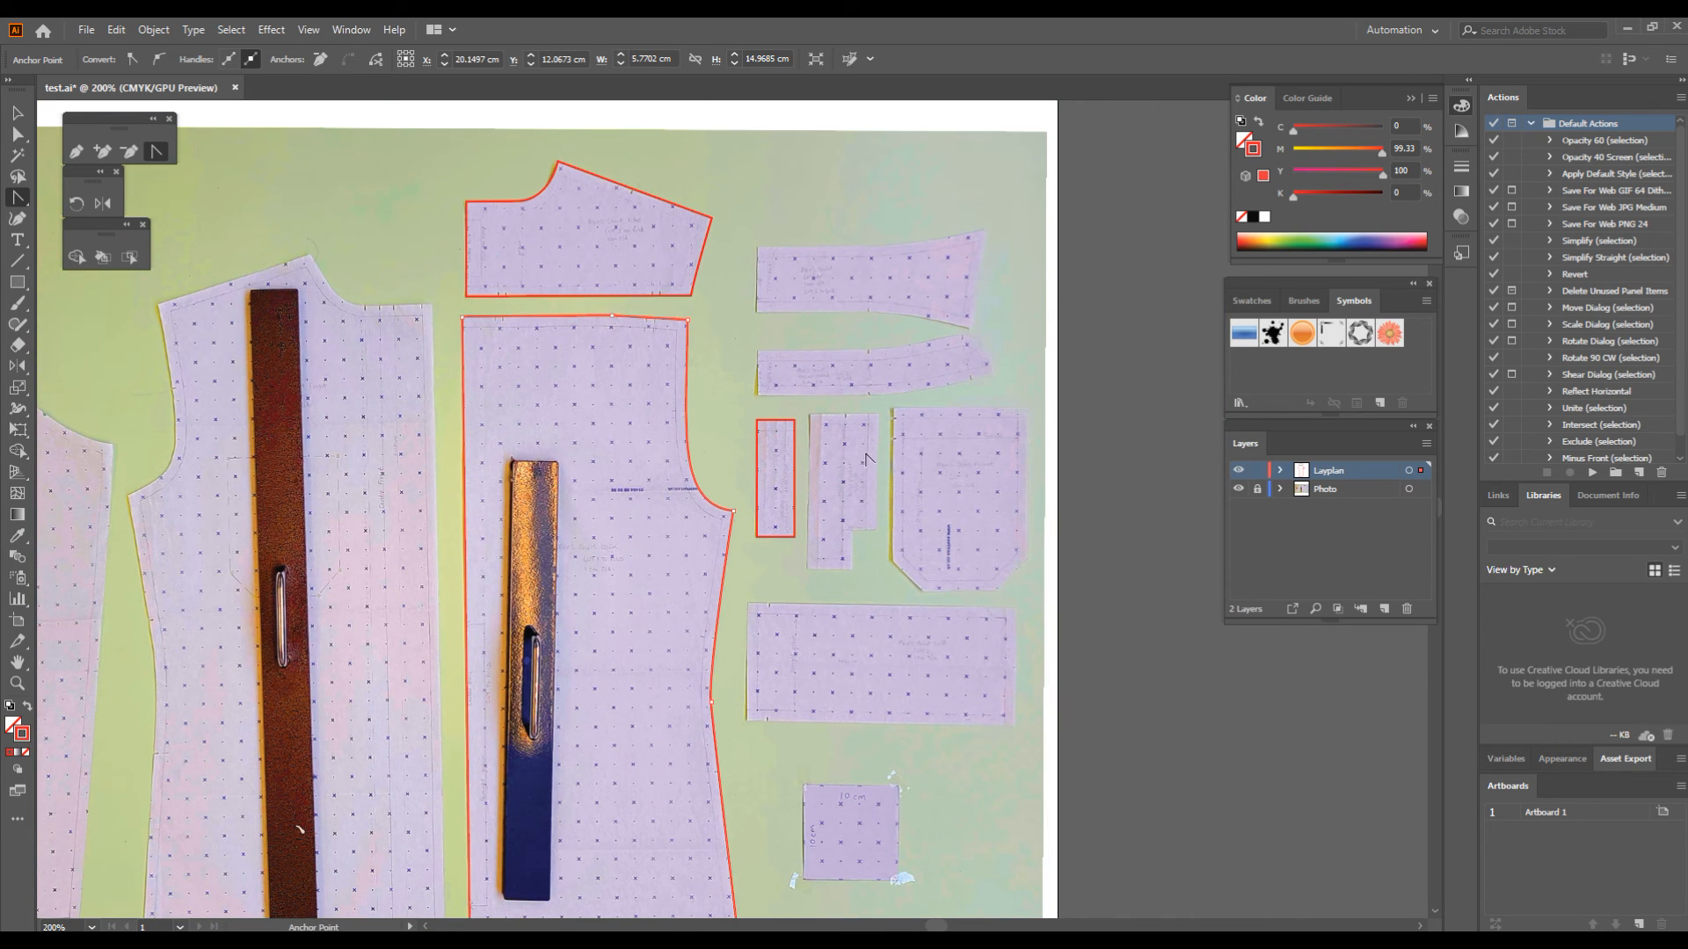
pyautogui.moveTo(910, 299); pyautogui.dragTo(774, 368)
pyautogui.keyDown('ctrl'); pyautogui.click(768, 361); pyautogui.keyUp('ctrl')
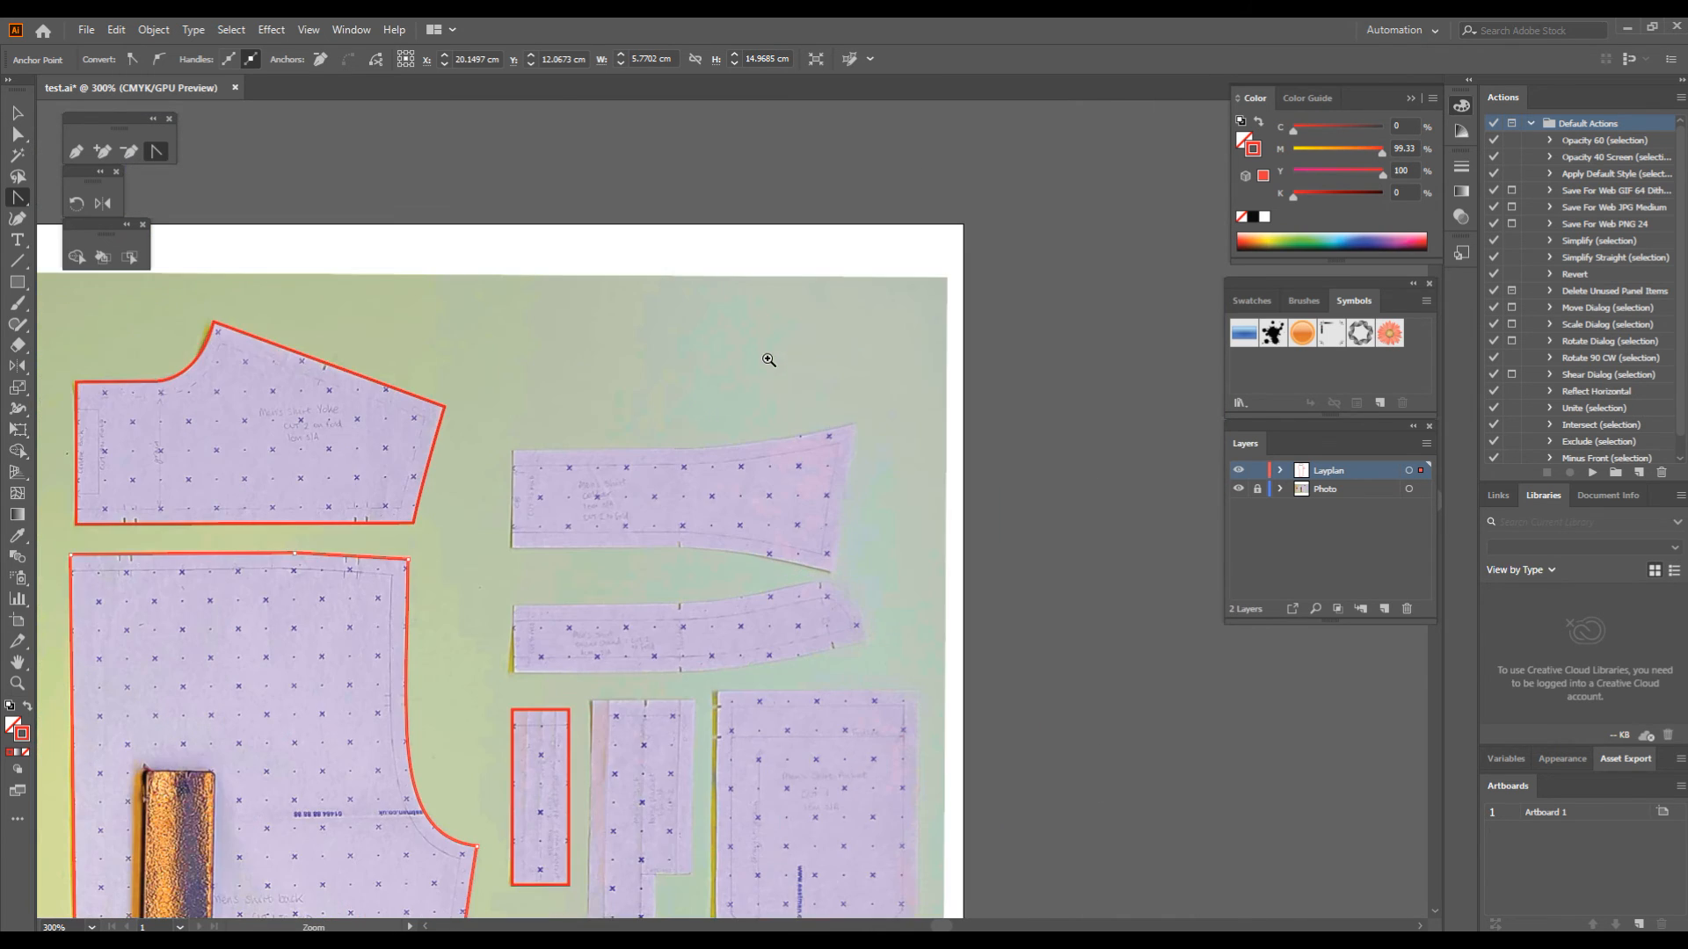
pyautogui.keyDown('ctrl'); pyautogui.click(768, 438); pyautogui.keyUp('ctrl')
pyautogui.moveTo(753, 508); pyautogui.dragTo(825, 331)
pyautogui.keyDown('ctrl'); pyautogui.click(772, 399); pyautogui.keyUp('ctrl')
pyautogui.click(77, 150)
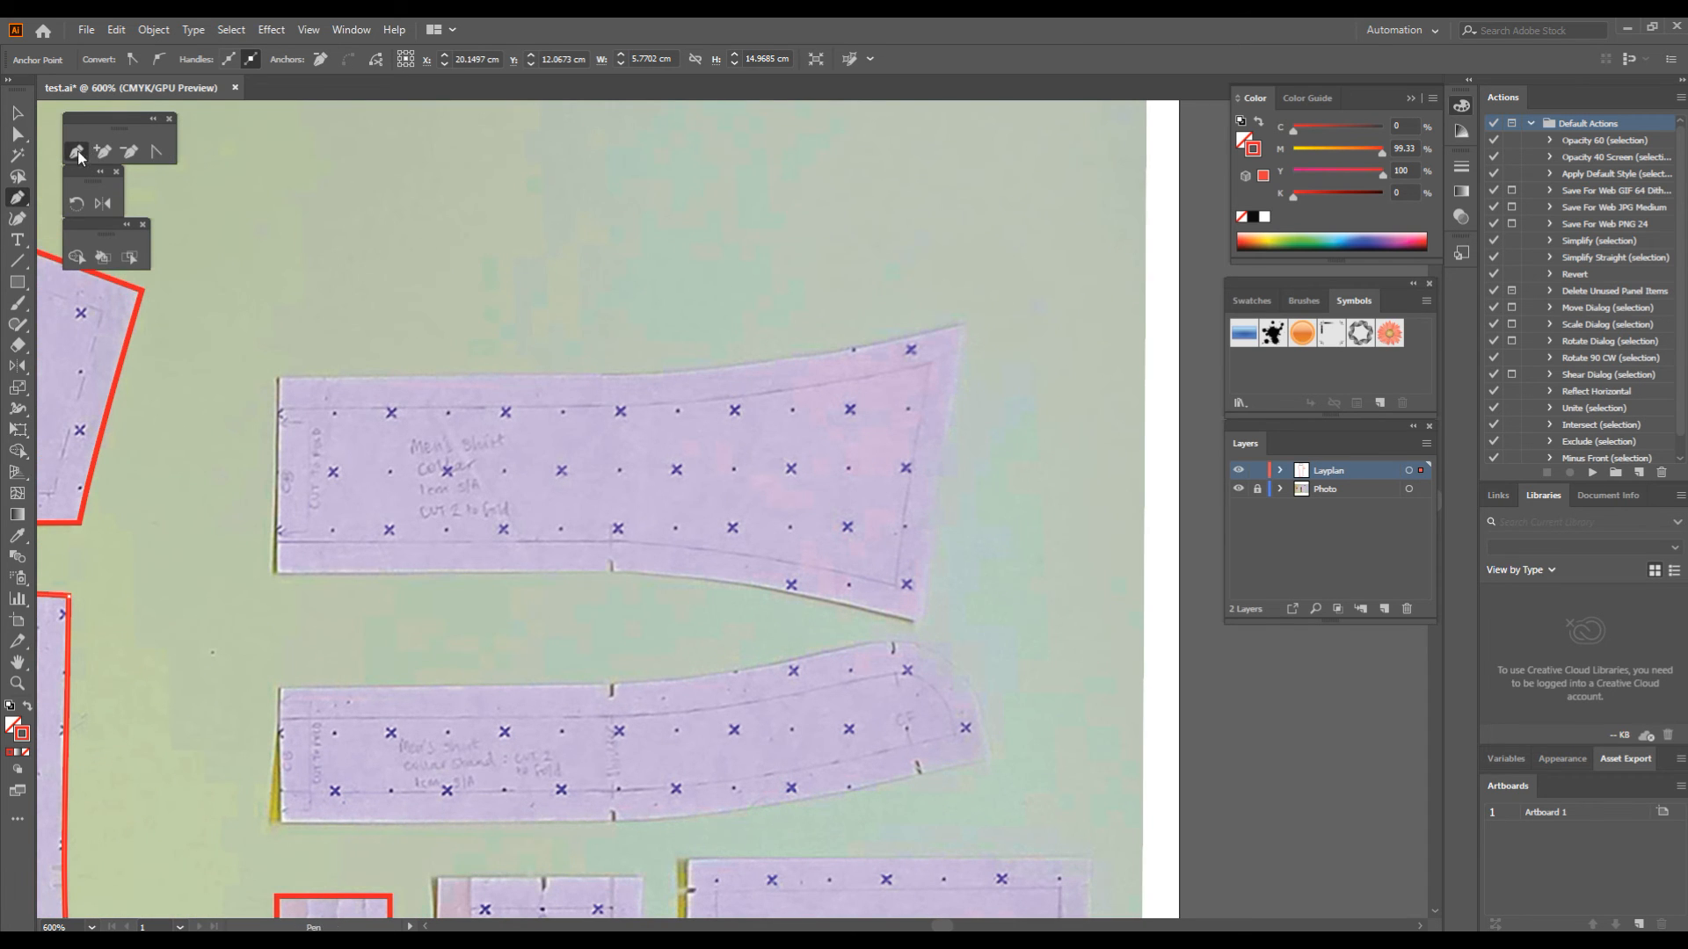
pyautogui.click(276, 378)
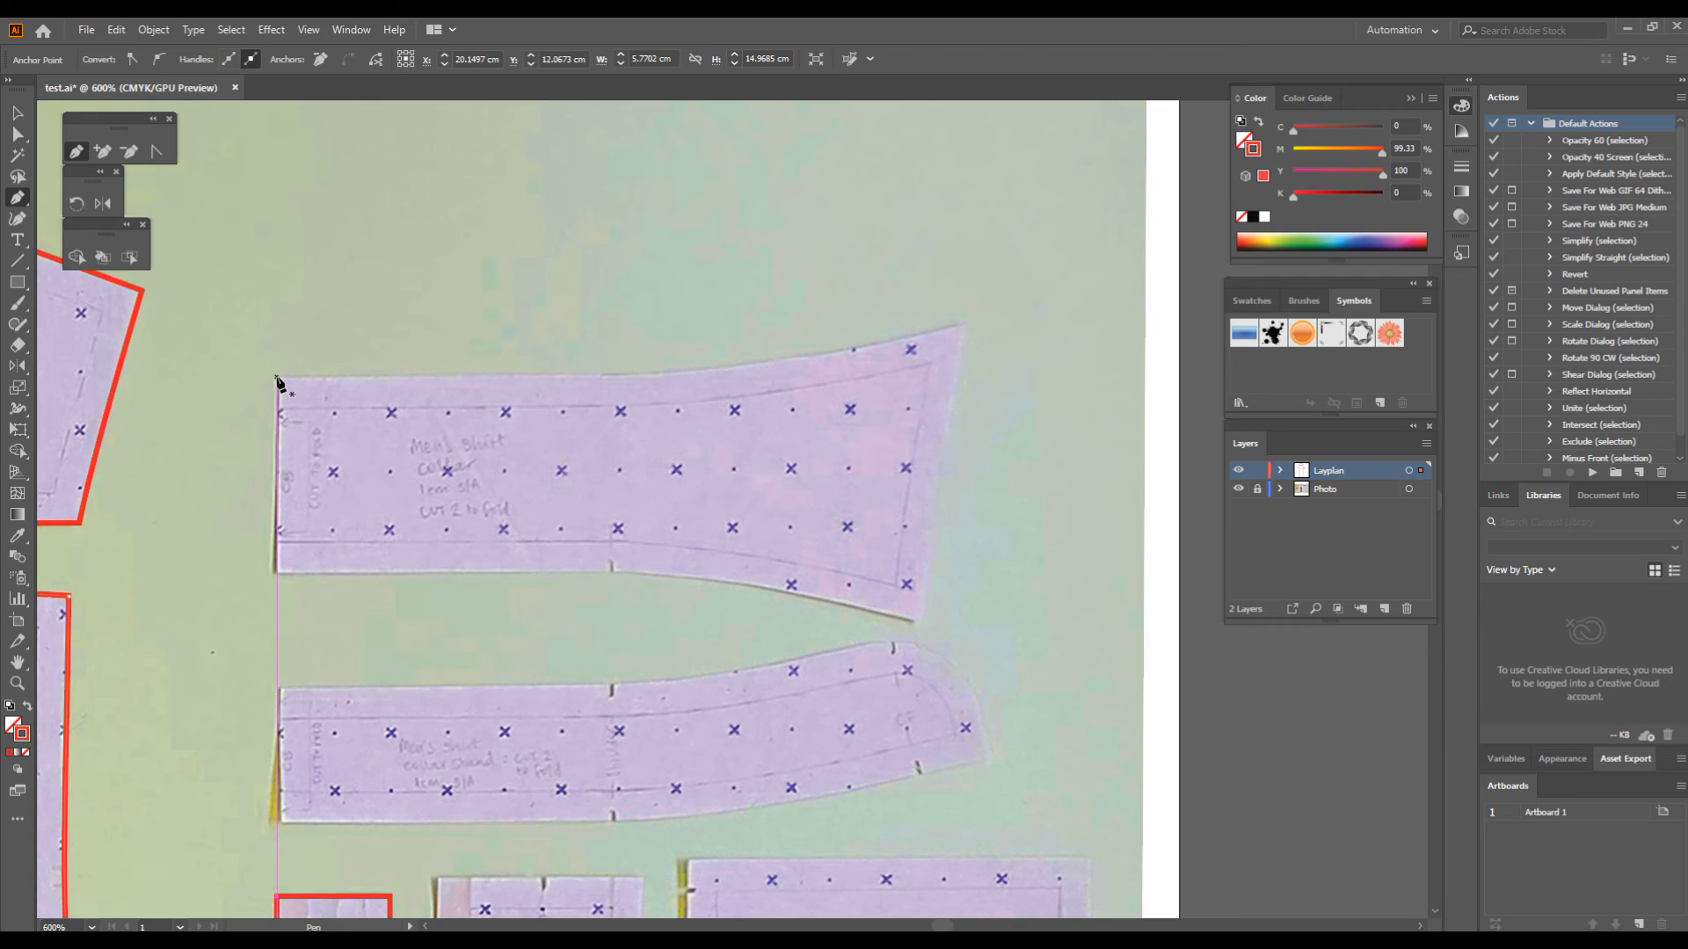
pyautogui.click(606, 378)
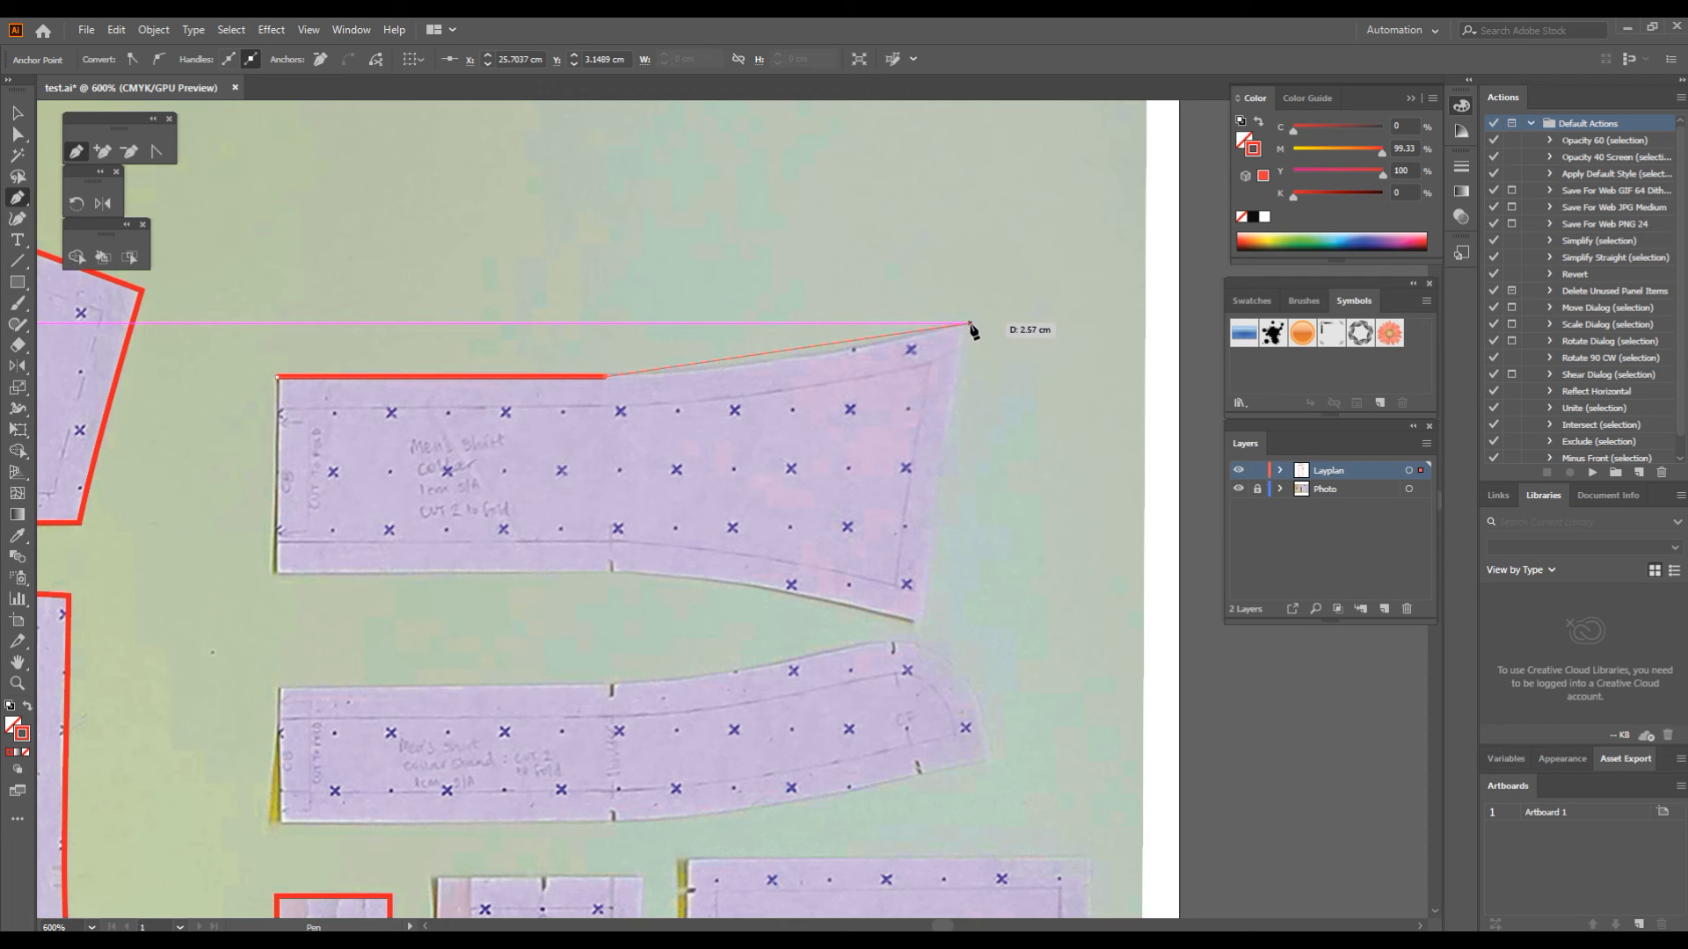
pyautogui.moveTo(966, 323); pyautogui.dragTo(966, 325)
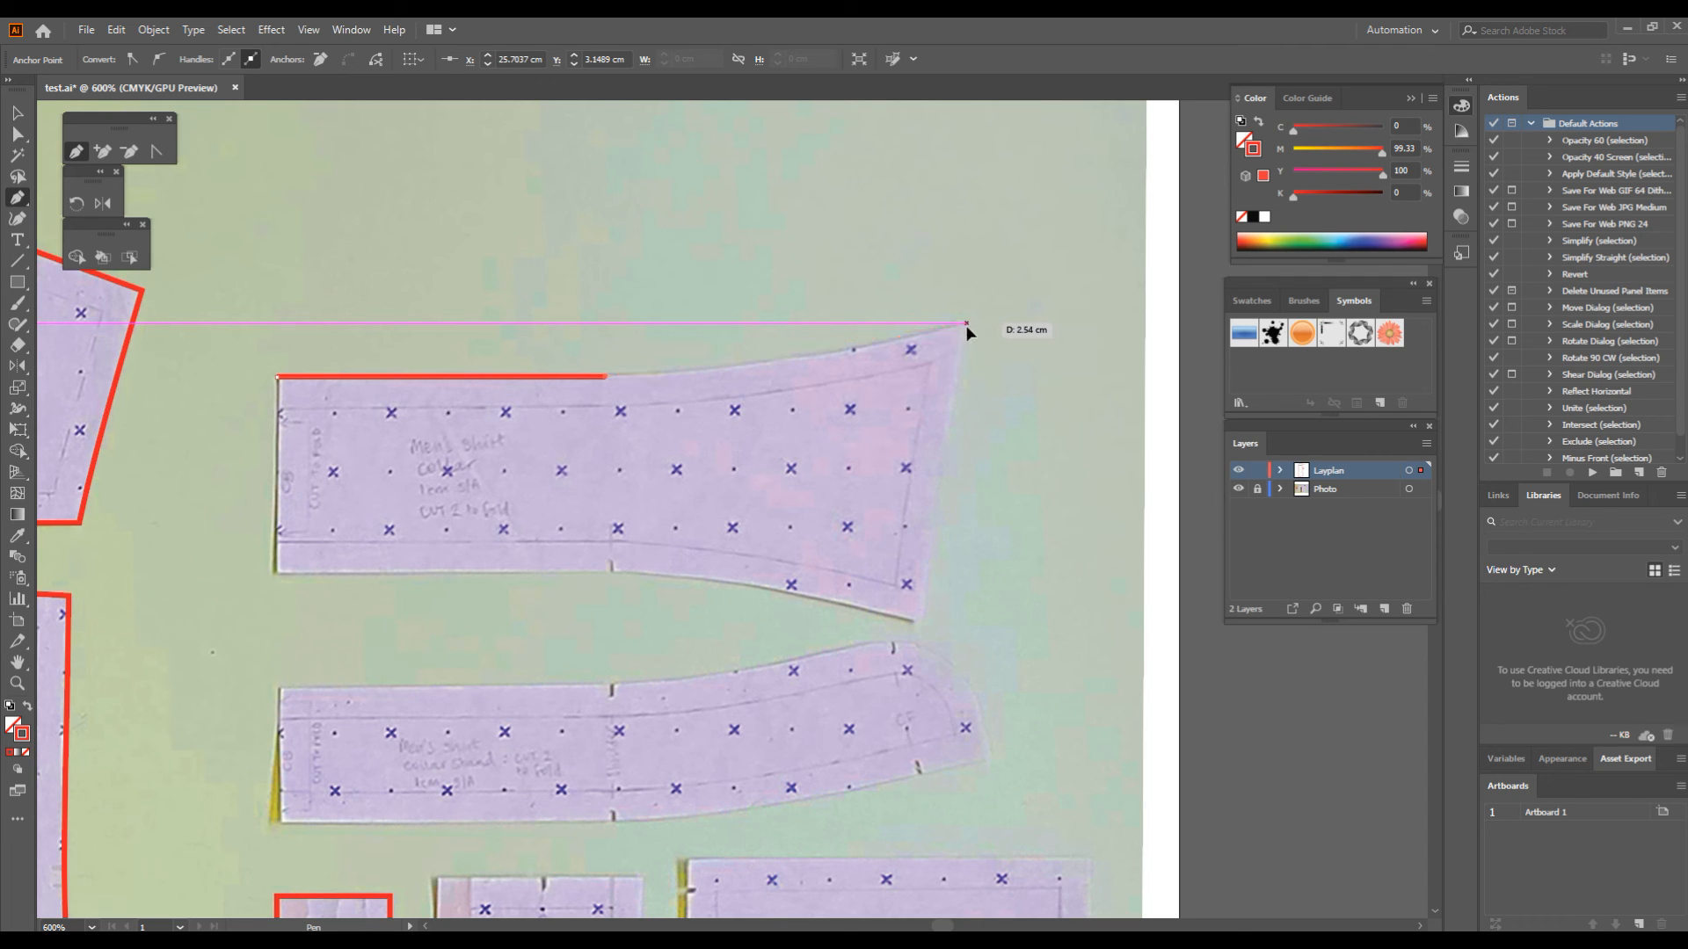
pyautogui.click(923, 625)
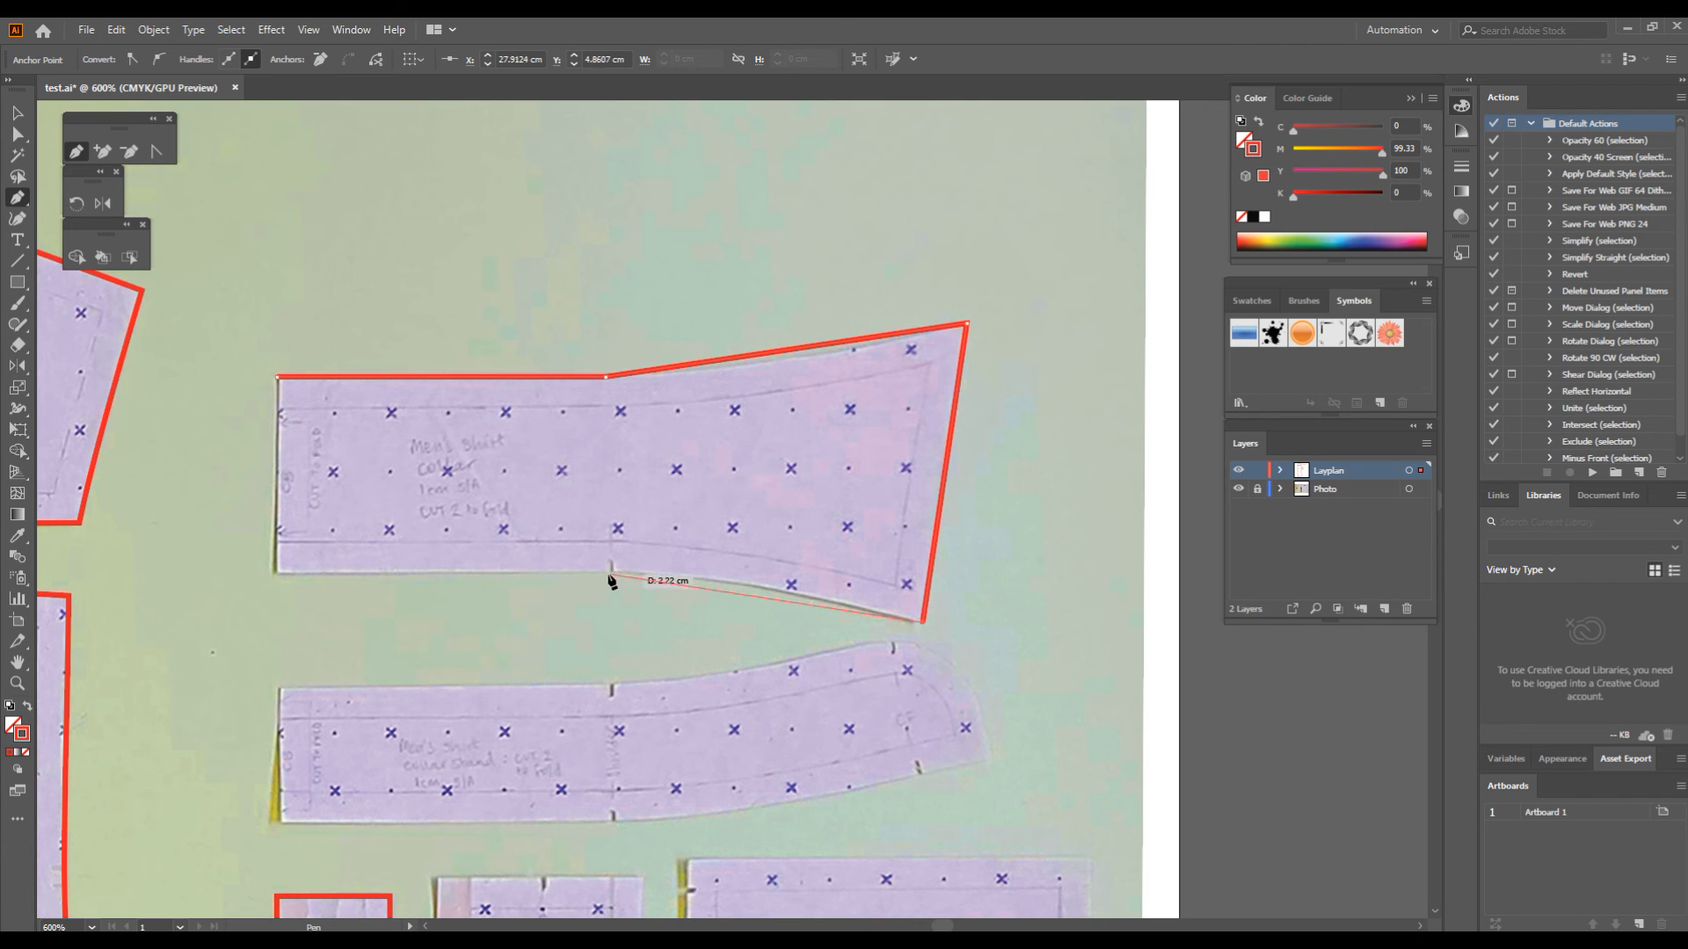
pyautogui.click(610, 573)
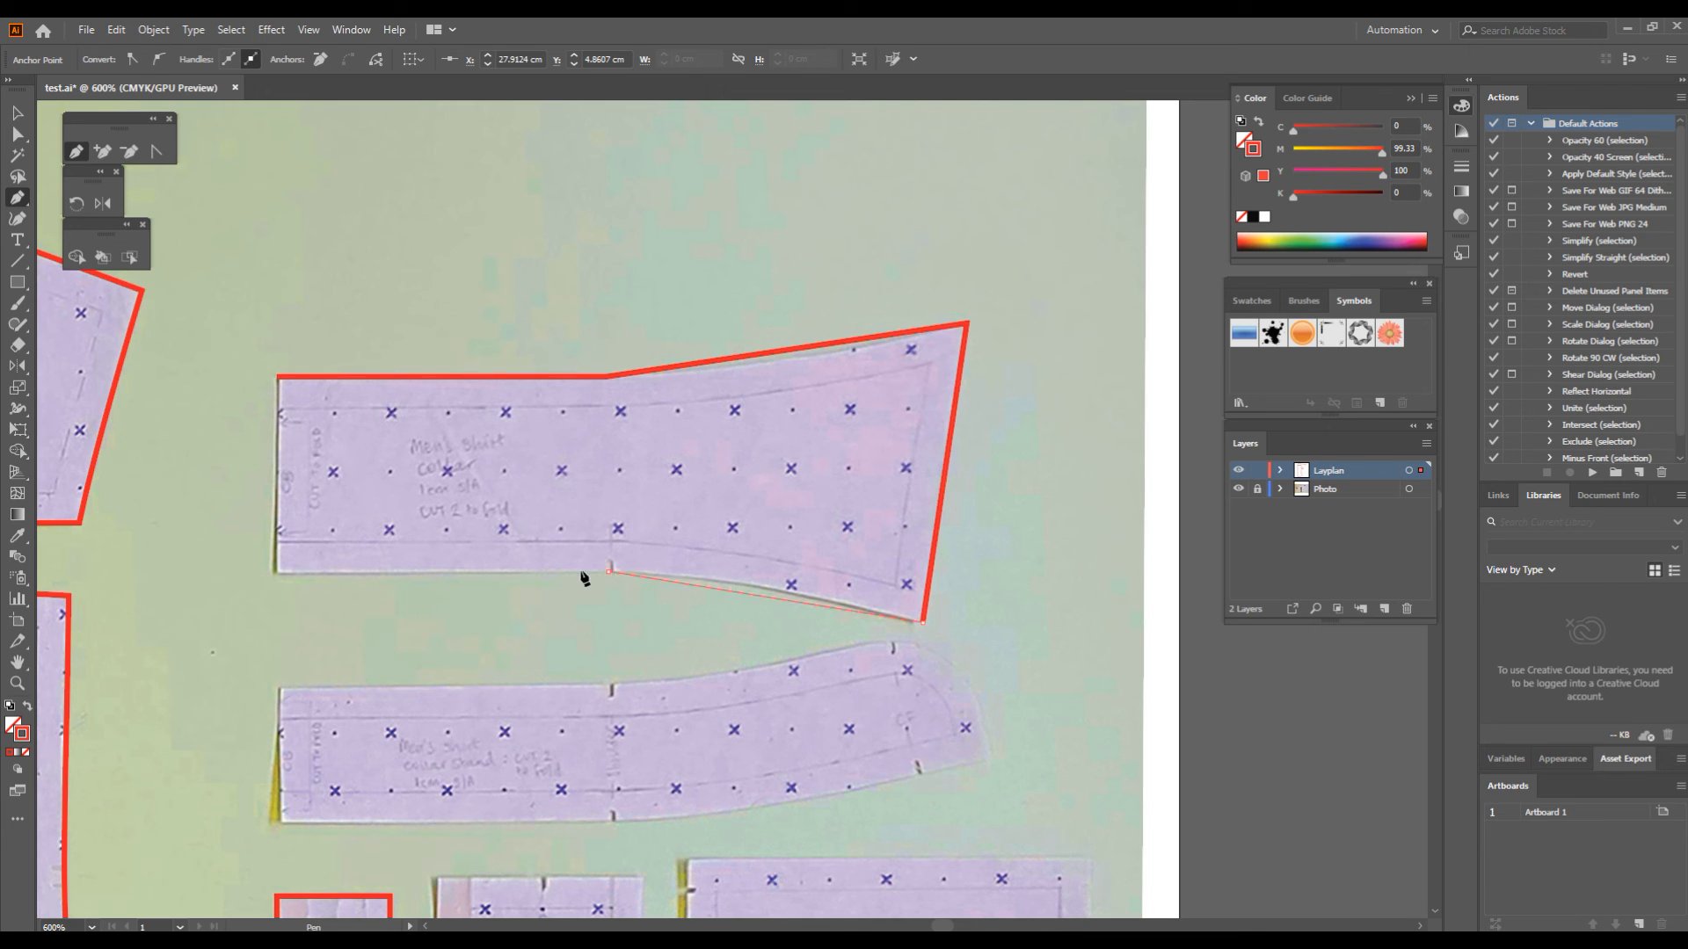
pyautogui.click(277, 574)
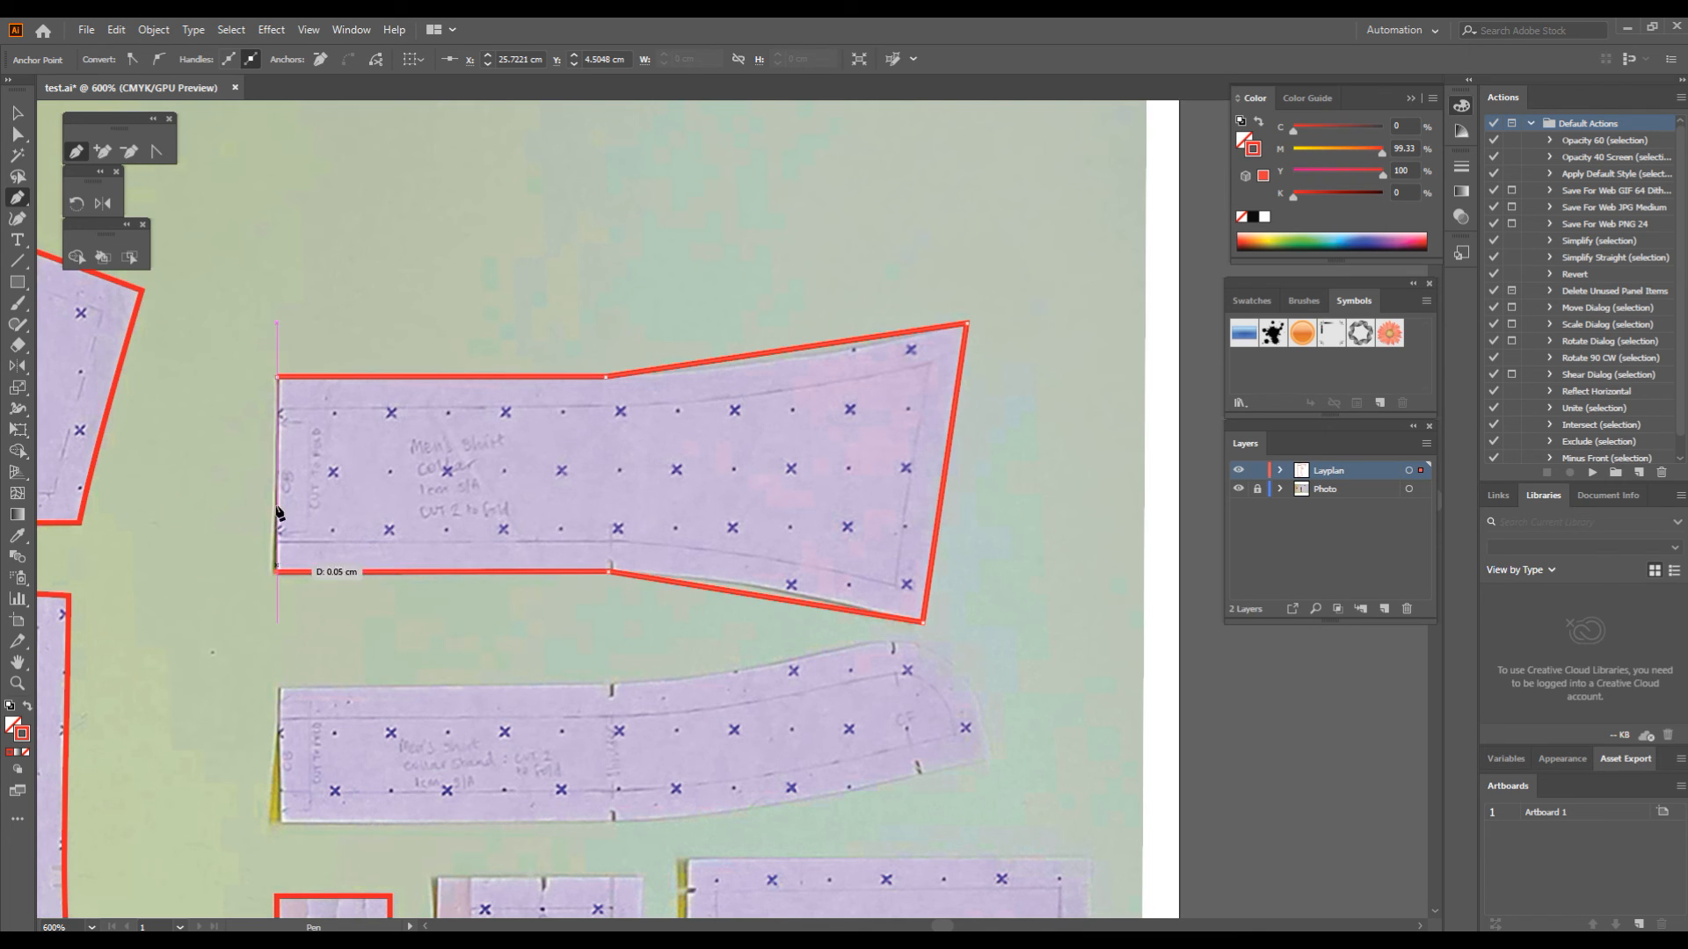
pyautogui.click(276, 379)
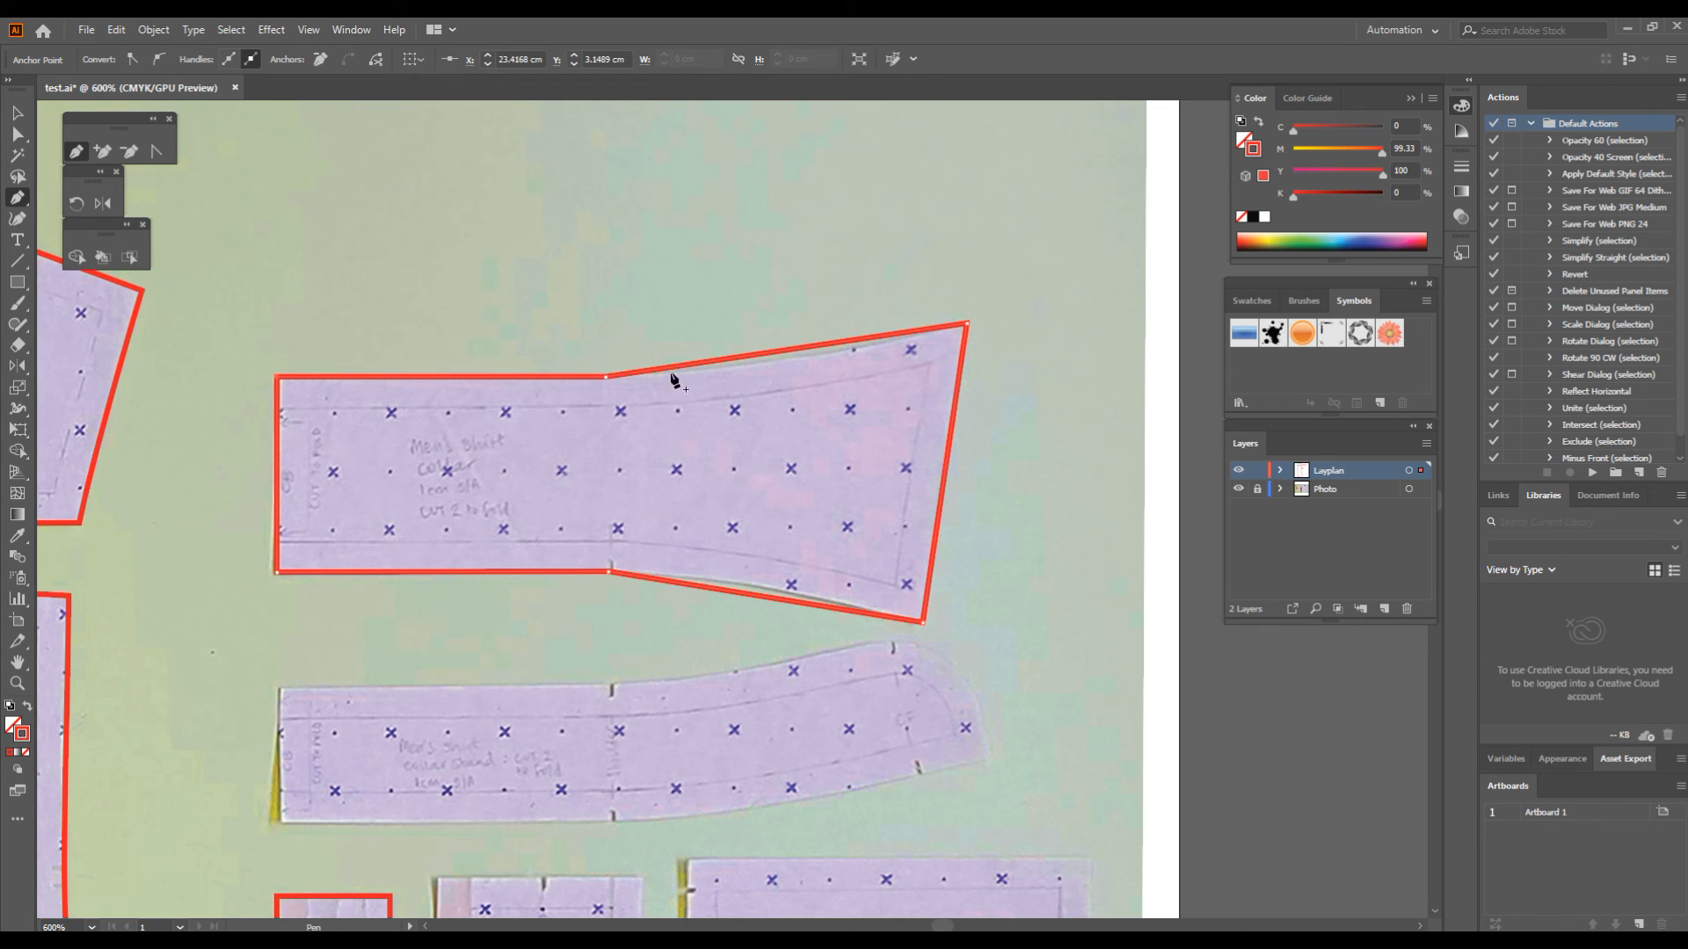
# - Bend the collar outline's slanted upper and lower segments into curves matching the paper edge
pyautogui.click(157, 153)
pyautogui.moveTo(784, 351); pyautogui.dragTo(786, 360)
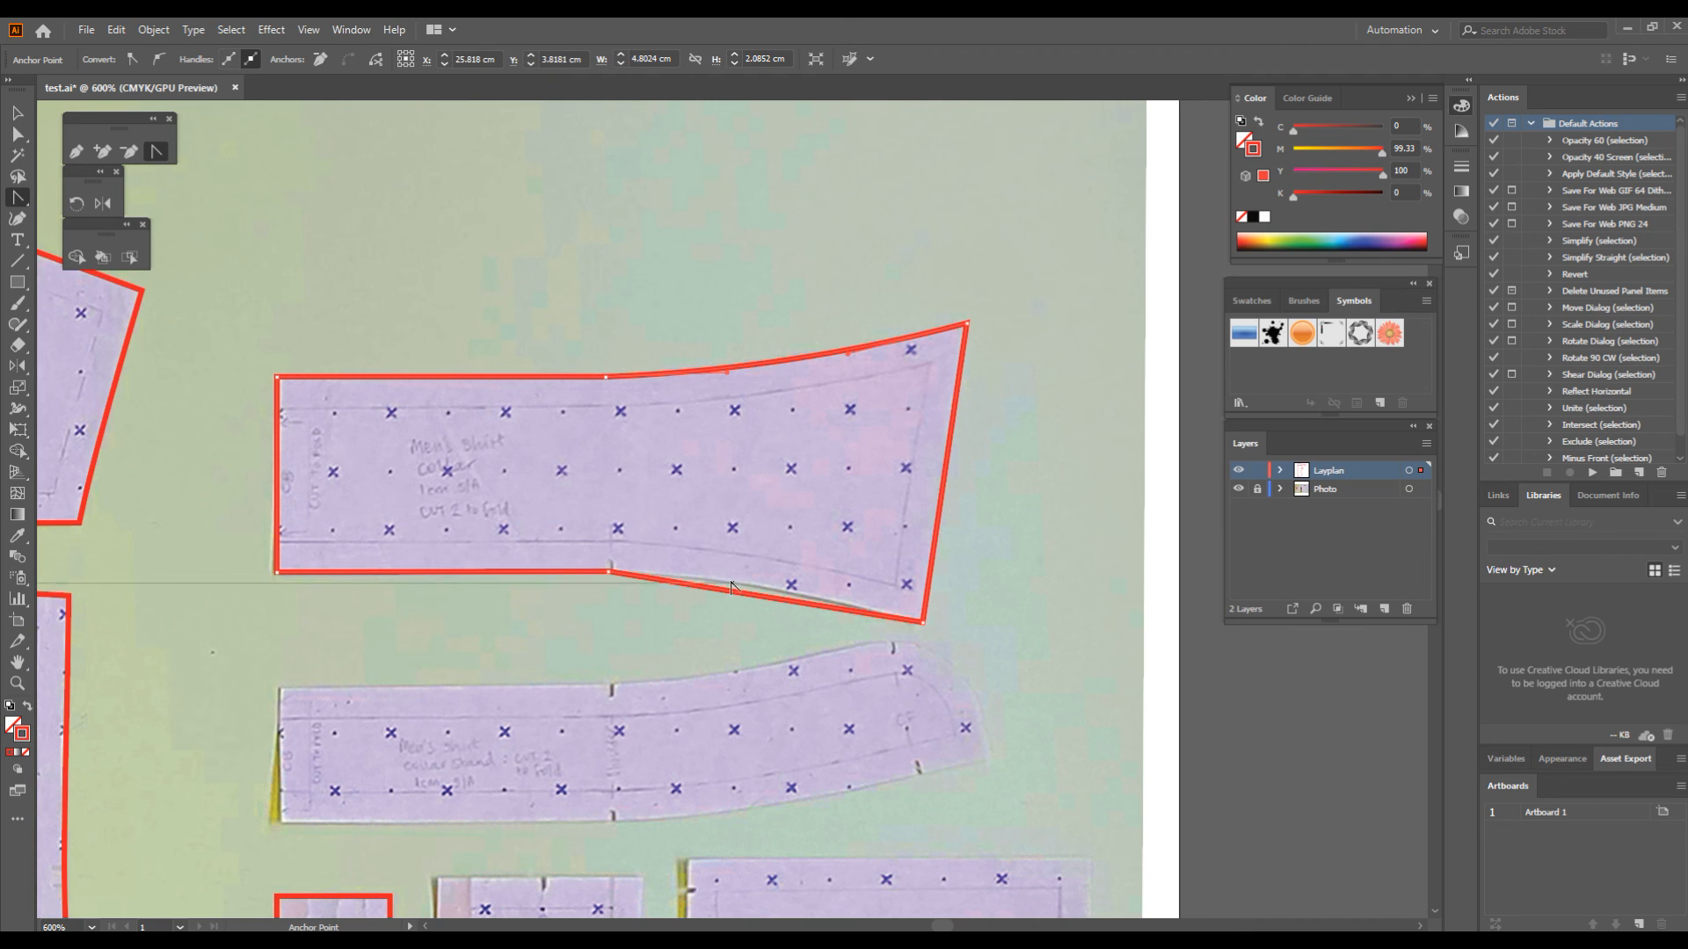
pyautogui.moveTo(744, 589); pyautogui.dragTo(754, 584)
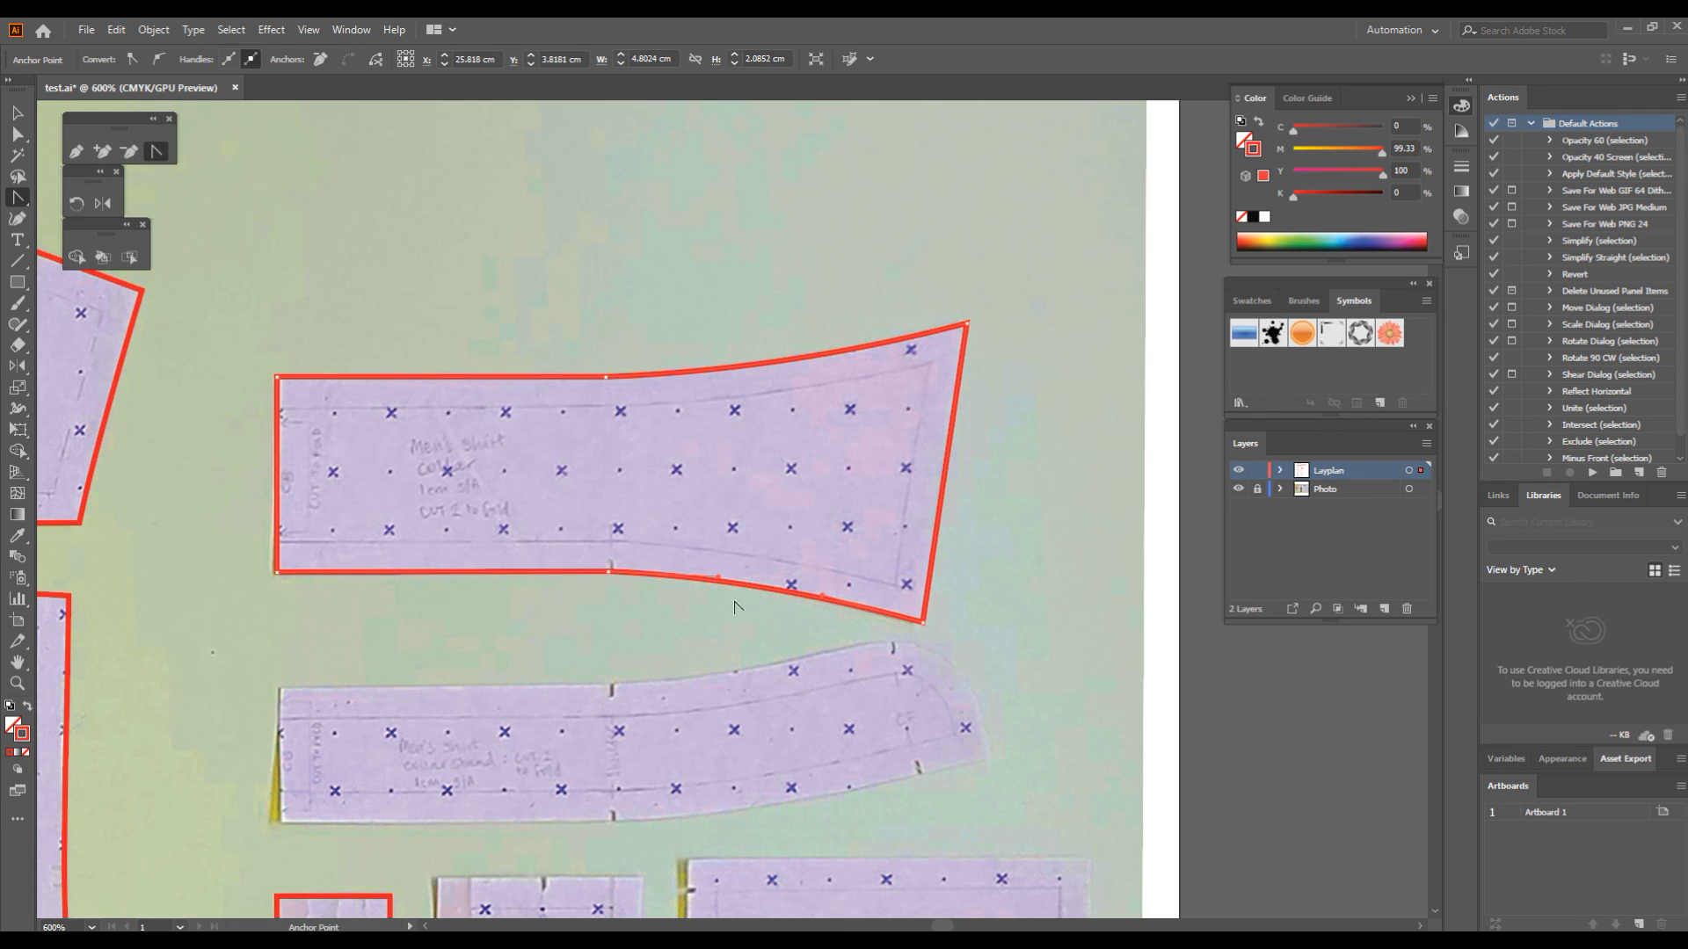
# - Trace the sleeve piece with the Pen tool as a closed outline through the underarm corners, cap top and hem corners
pyautogui.keyDown('ctrl'); pyautogui.keyDown('alt'); pyautogui.click(641, 633); pyautogui.keyUp('alt'); pyautogui.keyUp('ctrl')
pyautogui.keyDown('ctrl'); pyautogui.keyDown('alt'); pyautogui.click(640, 632); pyautogui.keyUp('alt'); pyautogui.keyUp('ctrl')
pyautogui.moveTo(588, 571); pyautogui.dragTo(769, 536)
pyautogui.hotkey('ctrl', '1')
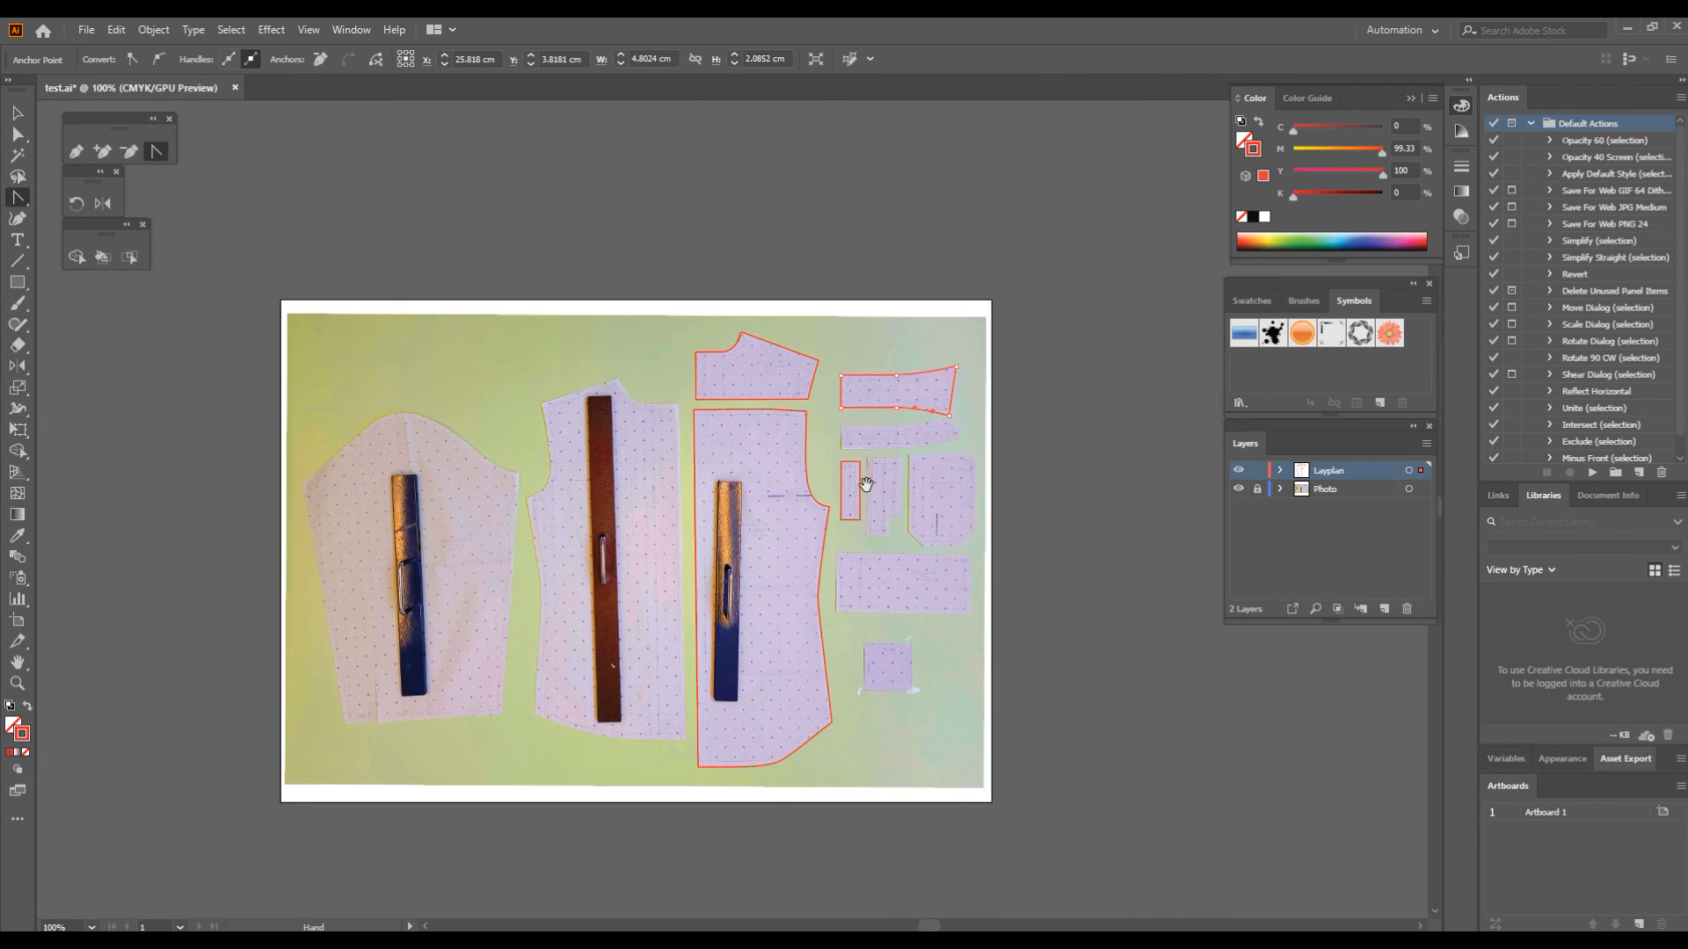
pyautogui.keyDown('ctrl'); pyautogui.click(866, 484); pyautogui.keyUp('ctrl')
pyautogui.moveTo(823, 504); pyautogui.dragTo(1023, 415)
pyautogui.moveTo(939, 451); pyautogui.dragTo(975, 460)
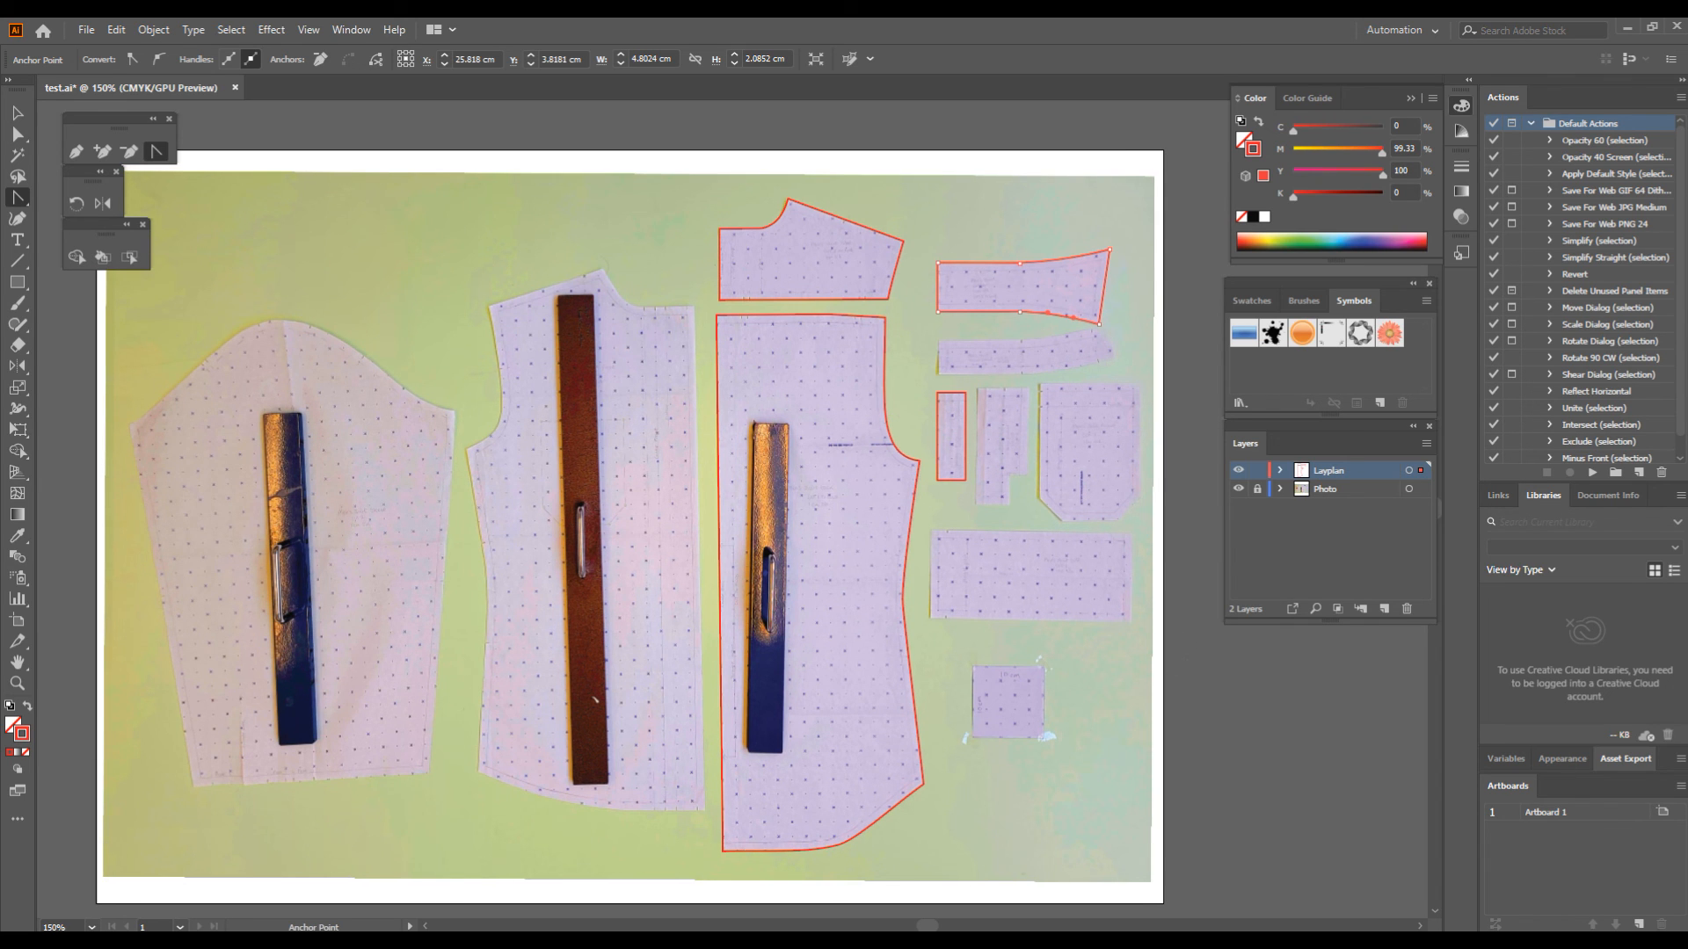
pyautogui.moveTo(595, 701); pyautogui.dragTo(646, 669)
pyautogui.press('v')
pyautogui.click(257, 164)
pyautogui.press('p')
pyautogui.scroll(2, 153, 411)
pyautogui.click(209, 377)
pyautogui.click(469, 177)
pyautogui.click(573, 182)
pyautogui.click(861, 351)
pyautogui.moveTo(796, 615); pyautogui.dragTo(795, 162)
pyautogui.click(799, 621)
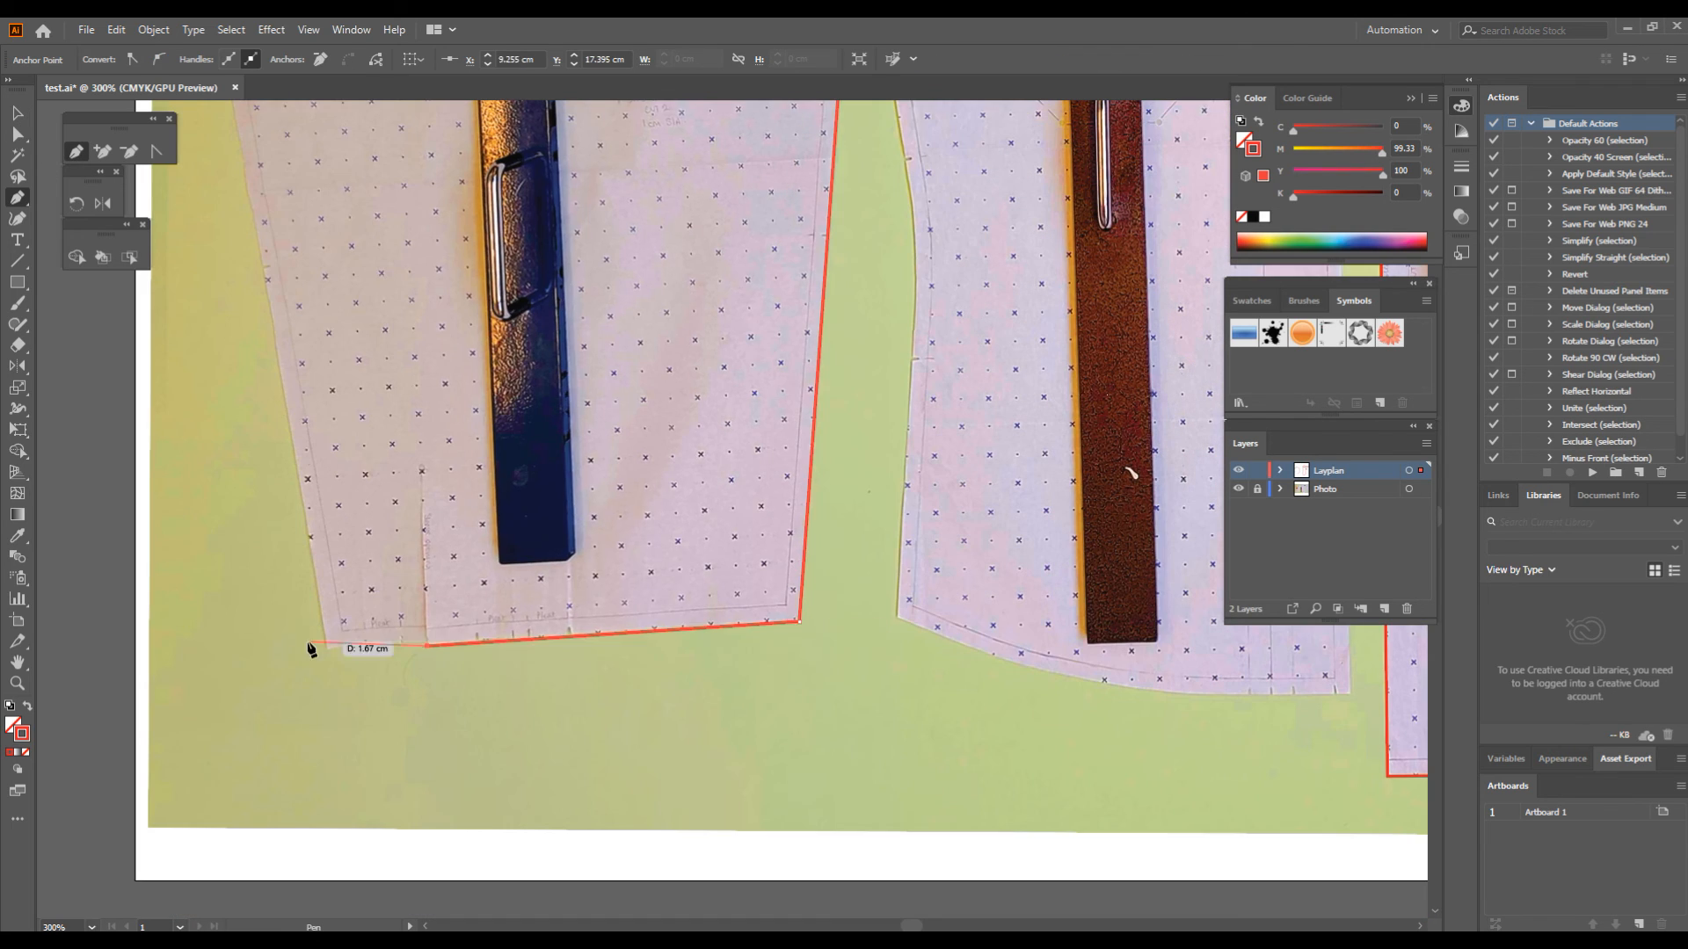
pyautogui.click(323, 645)
pyautogui.moveTo(338, 185); pyautogui.dragTo(380, 561)
pyautogui.click(251, 300)
# - Curve the left half of the sleeve cap and move its underarm corner to about X 0.89, Y 7.70 cm
pyautogui.moveTo(464, 170); pyautogui.dragTo(439, 309)
pyautogui.hotkey('shift', 'c')
pyautogui.moveTo(303, 380)
pyautogui.mouseDown()
pyautogui.moveTo(280, 397)
pyautogui.moveTo(304, 373)
pyautogui.mouseUp()
pyautogui.scroll(1, 303, 371)
pyautogui.moveTo(303, 370); pyautogui.dragTo(444, 335)
pyautogui.moveTo(576, 235); pyautogui.dragTo(573, 225)
pyautogui.click(17, 135)
pyautogui.click(295, 351)
pyautogui.moveTo(340, 429); pyautogui.dragTo(339, 435)
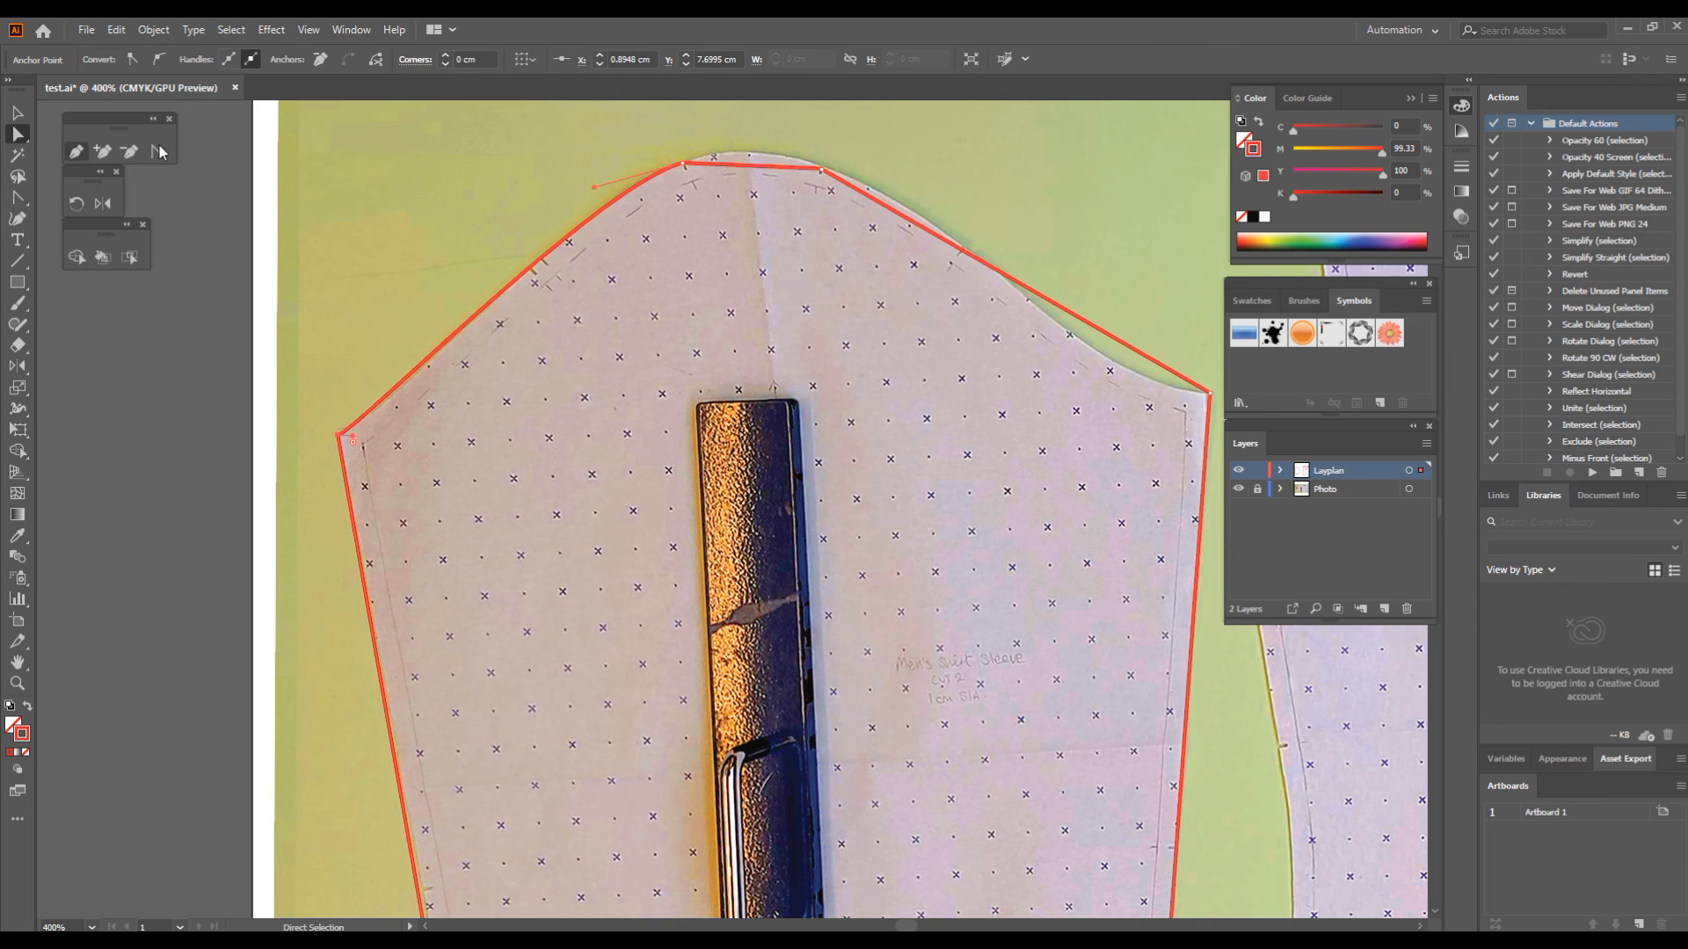
# - Refine the sleeve cap's left curve, bend its right half to the paper edge and adjust the sleeve's side seam
pyautogui.hotkey('shift', 'c')
pyautogui.moveTo(399, 383); pyautogui.dragTo(402, 393)
pyautogui.moveTo(762, 177); pyautogui.dragTo(668, 254)
pyautogui.moveTo(821, 371); pyautogui.dragTo(641, 388)
pyautogui.moveTo(631, 337); pyautogui.dragTo(638, 328)
pyautogui.moveTo(792, 430); pyautogui.dragTo(827, 514)
pyautogui.moveTo(792, 870); pyautogui.dragTo(883, 110)
pyautogui.moveTo(944, 588); pyautogui.dragTo(948, 587)
# - Start the shirt front outline with the Pen tool, placing points along the shoulder, neckline and centre front
pyautogui.moveTo(418, 553); pyautogui.dragTo(445, 806)
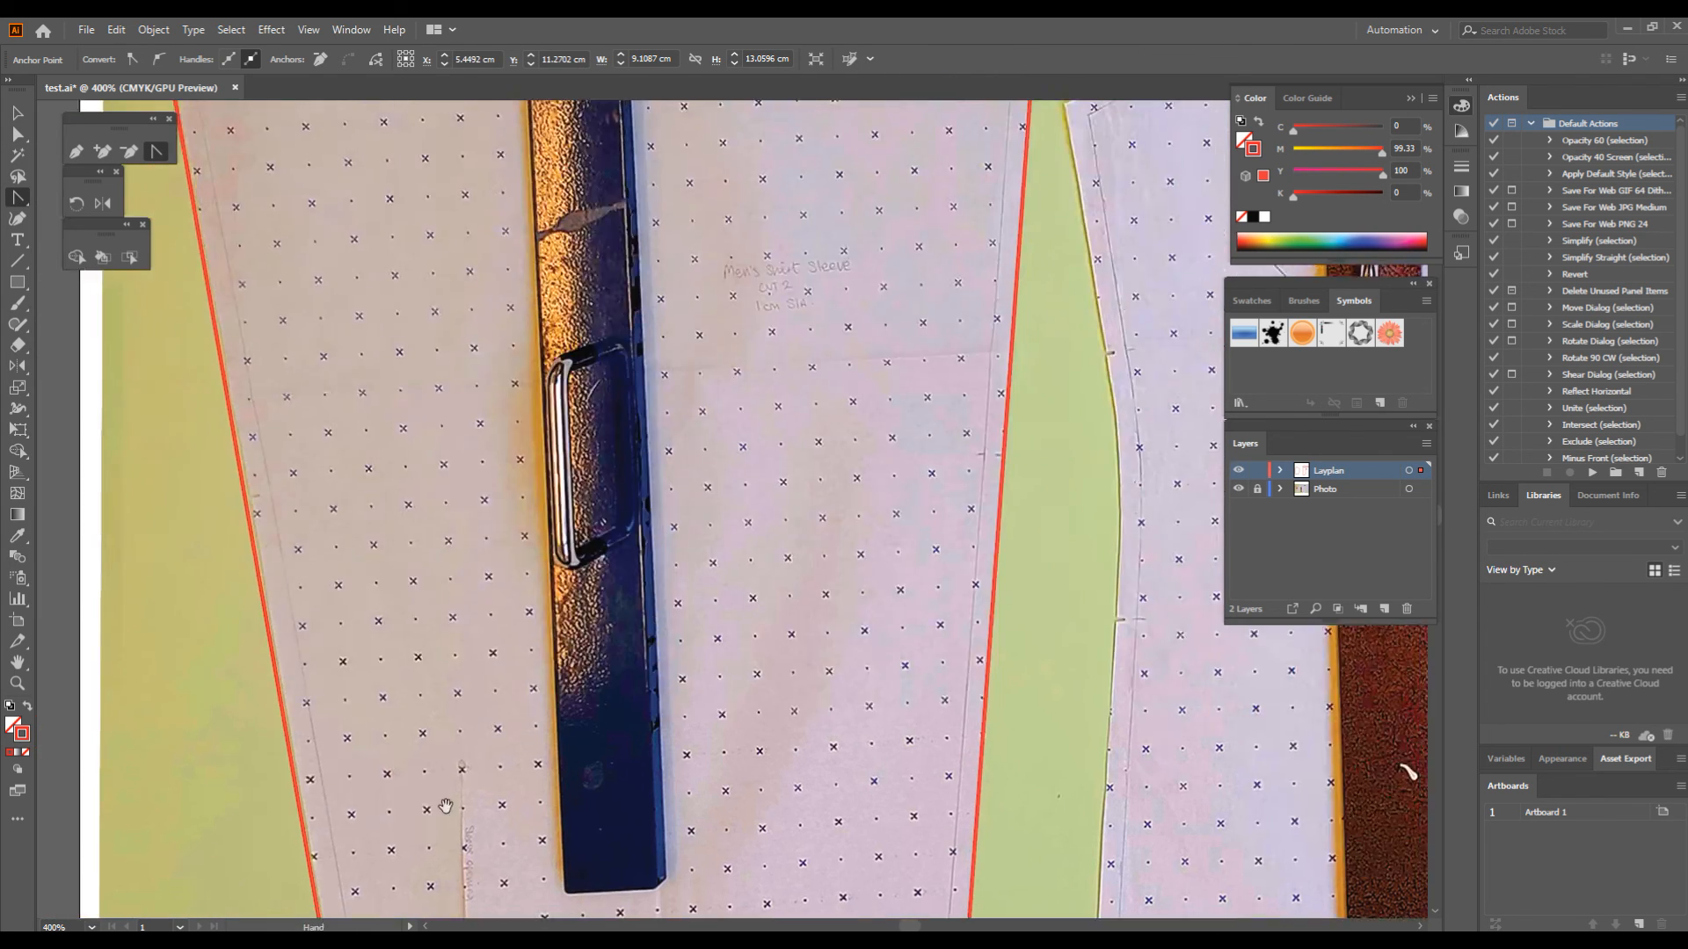
pyautogui.moveTo(527, 334); pyautogui.dragTo(475, 730)
pyautogui.moveTo(1072, 440); pyautogui.dragTo(299, 545)
pyautogui.click(76, 151)
pyautogui.click(310, 214)
pyautogui.click(618, 116)
pyautogui.moveTo(741, 223); pyautogui.dragTo(758, 519)
pyautogui.scroll(1, 757, 518)
pyautogui.click(734, 513)
pyautogui.moveTo(1107, 520); pyautogui.dragTo(935, 524)
pyautogui.click(732, 507)
# - Continue the shirt front outline along the hem, side seam and underarm, and close it at the shoulder
pyautogui.moveTo(744, 870); pyautogui.dragTo(747, 264)
pyautogui.click(736, 475)
pyautogui.click(532, 476)
pyautogui.moveTo(413, 492); pyautogui.dragTo(926, 692)
pyautogui.click(344, 519)
pyautogui.moveTo(396, 141); pyautogui.dragTo(514, 851)
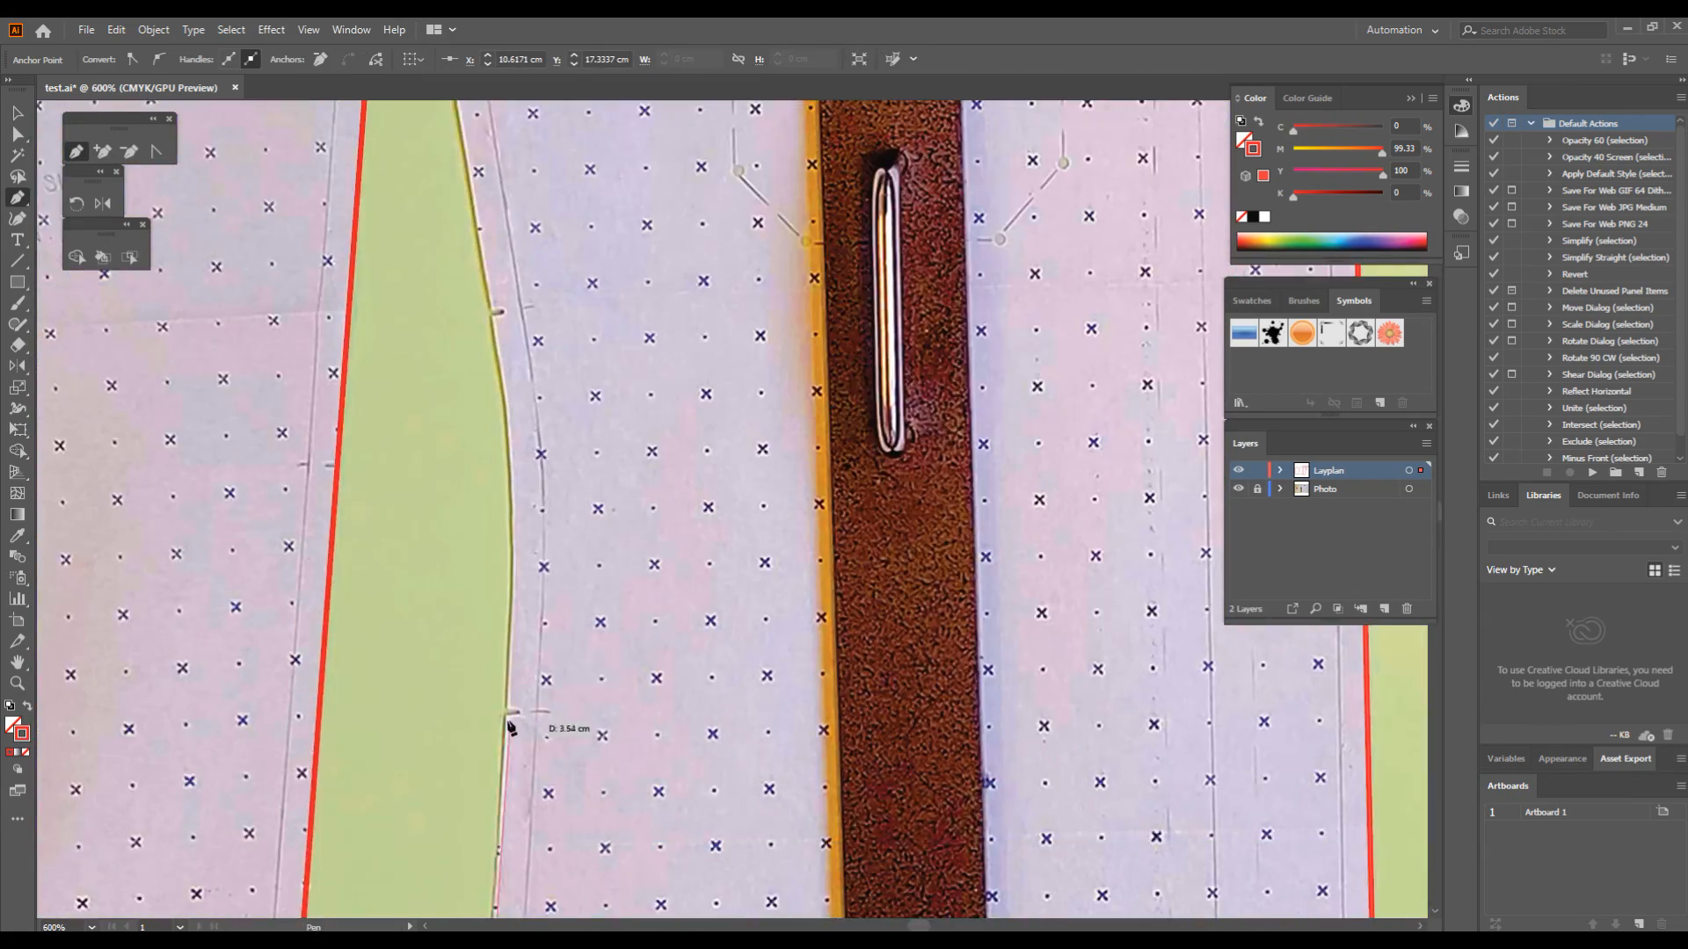
pyautogui.click(509, 719)
pyautogui.moveTo(518, 352); pyautogui.dragTo(549, 698)
pyautogui.click(466, 291)
pyautogui.click(441, 288)
# - Bend the shirt front outline's neckline, armhole, side seam and hem into curves matching the paper edge
pyautogui.click(156, 151)
pyautogui.moveTo(980, 211); pyautogui.dragTo(974, 249)
pyautogui.moveTo(400, 642); pyautogui.dragTo(590, 562)
pyautogui.moveTo(650, 440); pyautogui.dragTo(591, 503)
pyautogui.moveTo(459, 512); pyautogui.dragTo(463, 512)
pyautogui.moveTo(459, 513); pyautogui.dragTo(484, 359)
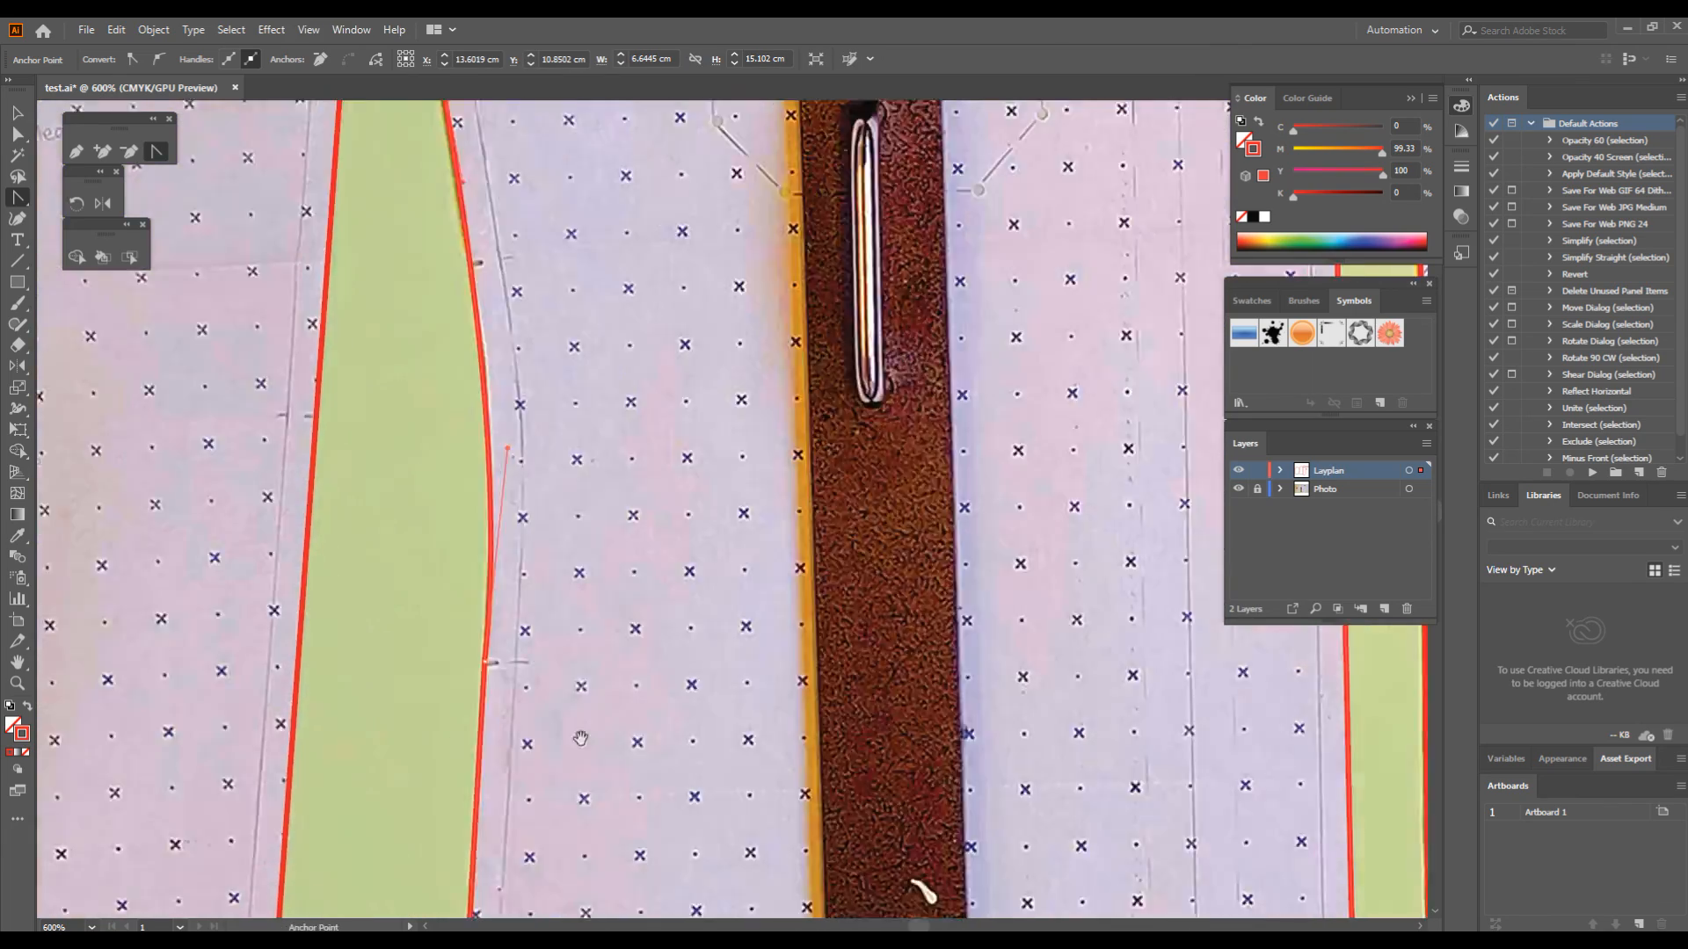
pyautogui.moveTo(615, 791); pyautogui.dragTo(492, 149)
pyautogui.moveTo(584, 595); pyautogui.dragTo(584, 624)
pyautogui.moveTo(1116, 636); pyautogui.dragTo(768, 671)
# - Trace the collar stand with the Pen tool as a closed straight-segment outline around its corners, shoulder notches and rounded end
pyautogui.scroll(-3, 768, 670)
pyautogui.moveTo(879, 413); pyautogui.dragTo(499, 553)
pyautogui.scroll(3, 774, 211)
pyautogui.moveTo(774, 211); pyautogui.dragTo(430, 497)
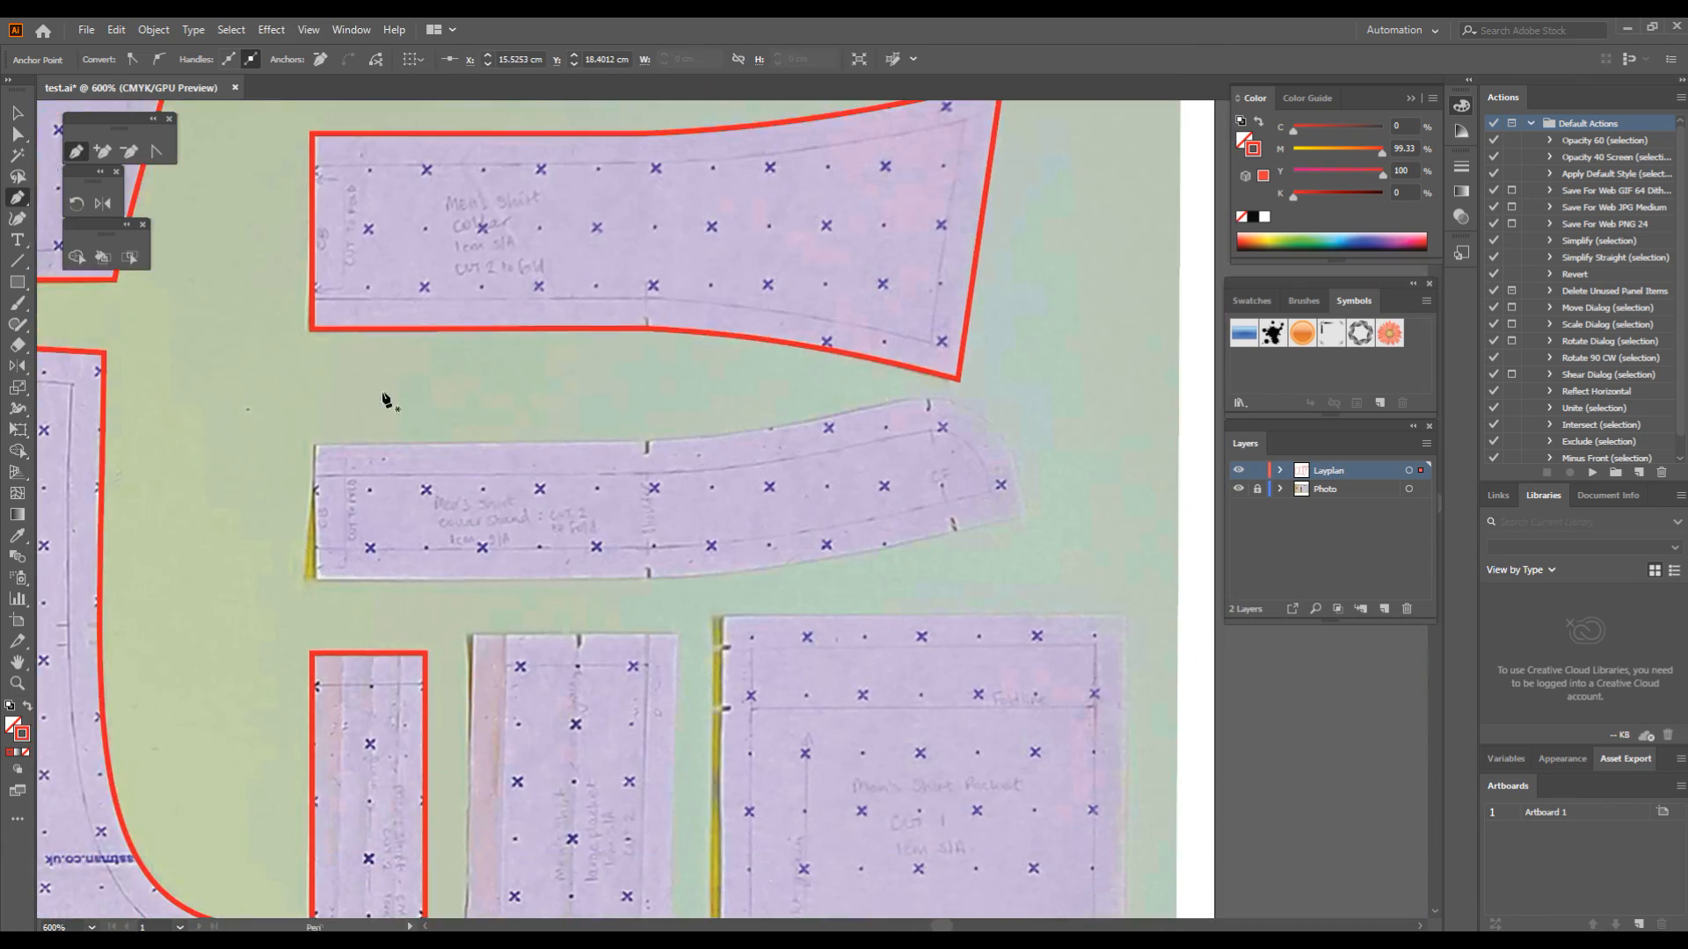
pyautogui.click(77, 152)
pyautogui.scroll(1, 317, 445)
pyautogui.moveTo(316, 445); pyautogui.dragTo(445, 472)
pyautogui.click(443, 468)
pyautogui.moveTo(884, 467); pyautogui.dragTo(644, 464)
pyautogui.click(644, 461)
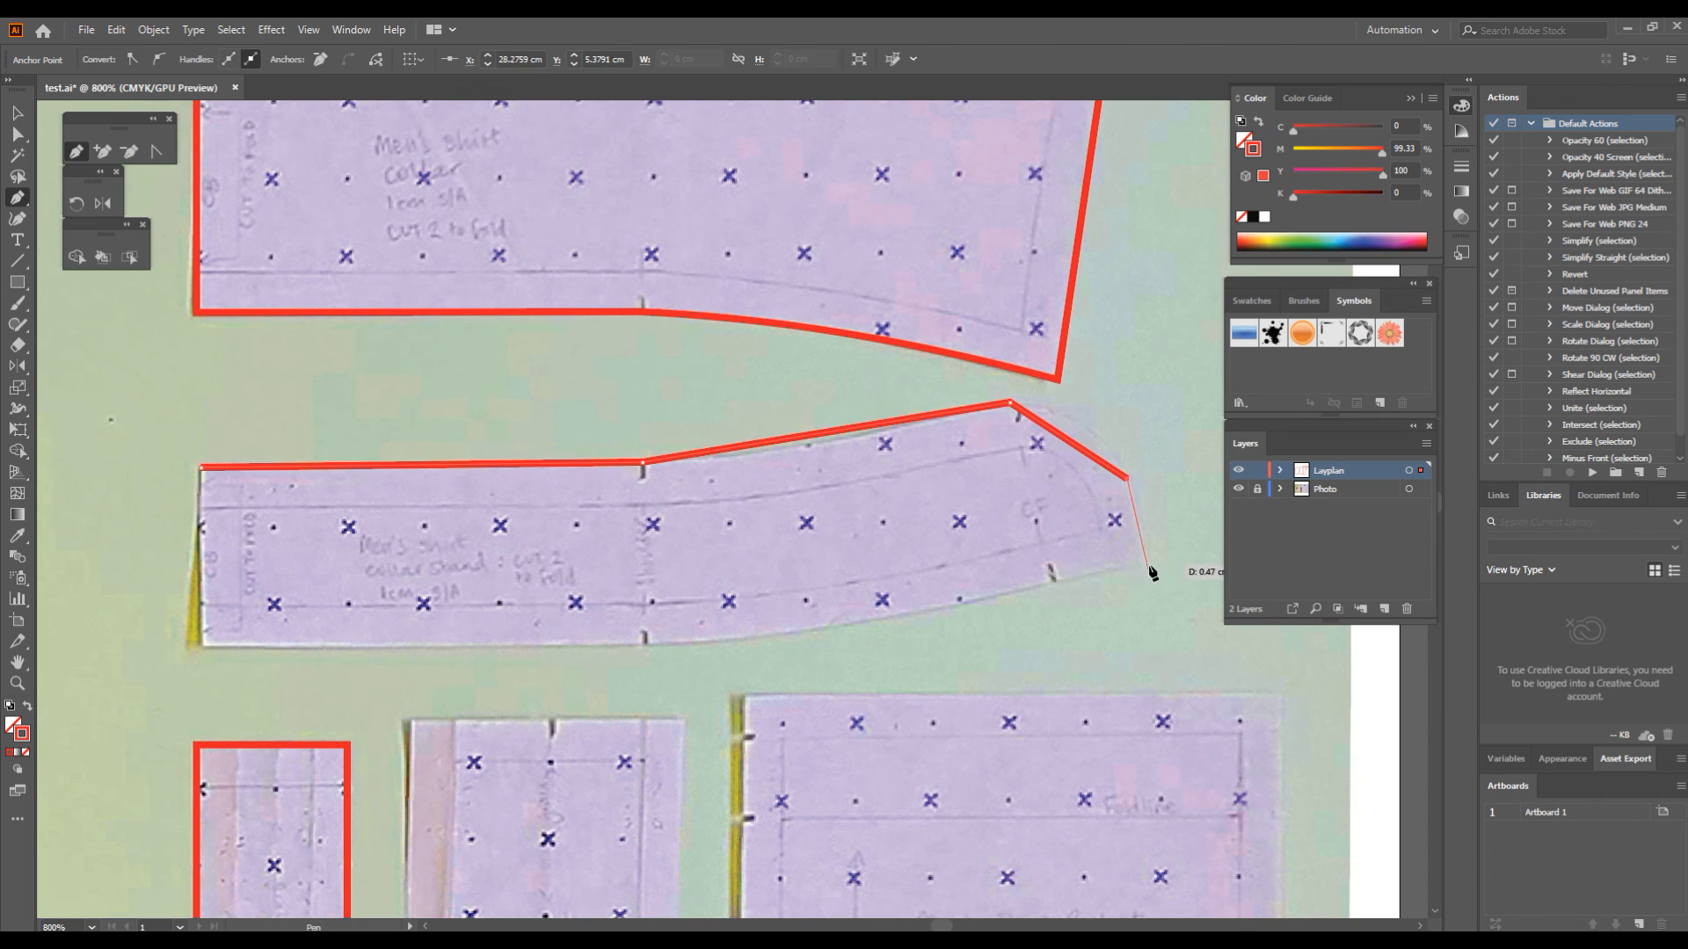
pyautogui.click(643, 643)
pyautogui.click(202, 645)
pyautogui.click(202, 468)
# - Bend the collar stand outline's upper edge, lower edge and front end into curves following the paper
pyautogui.moveTo(768, 431); pyautogui.dragTo(587, 415)
pyautogui.hotkey('shift', 'c')
pyautogui.moveTo(626, 419); pyautogui.dragTo(627, 432)
pyautogui.moveTo(703, 590); pyautogui.dragTo(708, 602)
pyautogui.moveTo(884, 423); pyautogui.dragTo(892, 406)
# - Trace the shirt pocket with the Pen tool as a closed outline including its angled lower corners
pyautogui.moveTo(844, 793); pyautogui.dragTo(715, 278)
pyautogui.click(77, 151)
pyautogui.click(434, 165)
pyautogui.click(970, 165)
pyautogui.moveTo(958, 615); pyautogui.dragTo(964, 386)
pyautogui.click(978, 540)
pyautogui.click(555, 670)
pyautogui.click(434, 551)
pyautogui.moveTo(438, 339); pyautogui.dragTo(630, 624)
pyautogui.click(629, 220)
# - Trace the stepped placket piece beside the pocket as a closed straight-edged outline
pyautogui.click(297, 246)
pyautogui.click(572, 246)
pyautogui.click(563, 709)
pyautogui.click(466, 709)
pyautogui.click(297, 246)
# - Draw a rectangle of about 5.58 by 2.5 cm over the rectangular foldline piece below the placket and pocket
pyautogui.scroll(-1, 297, 246)
pyautogui.moveTo(375, 891); pyautogui.dragTo(532, 434)
pyautogui.scroll(-3, 917, 559)
pyautogui.press('m')
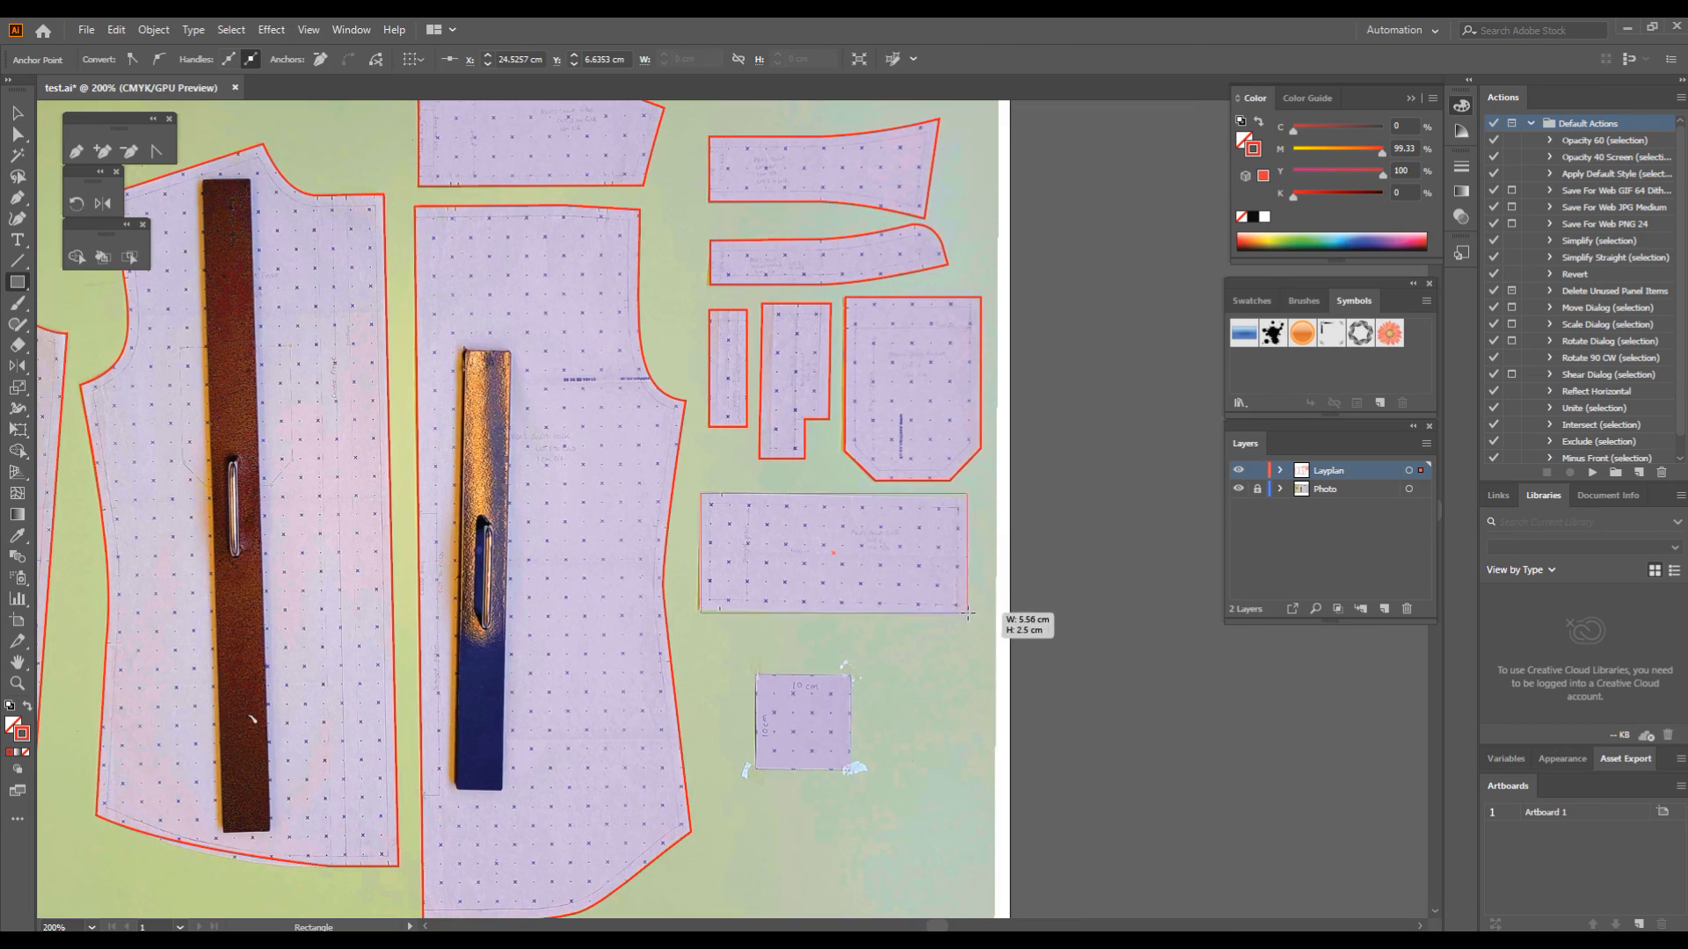